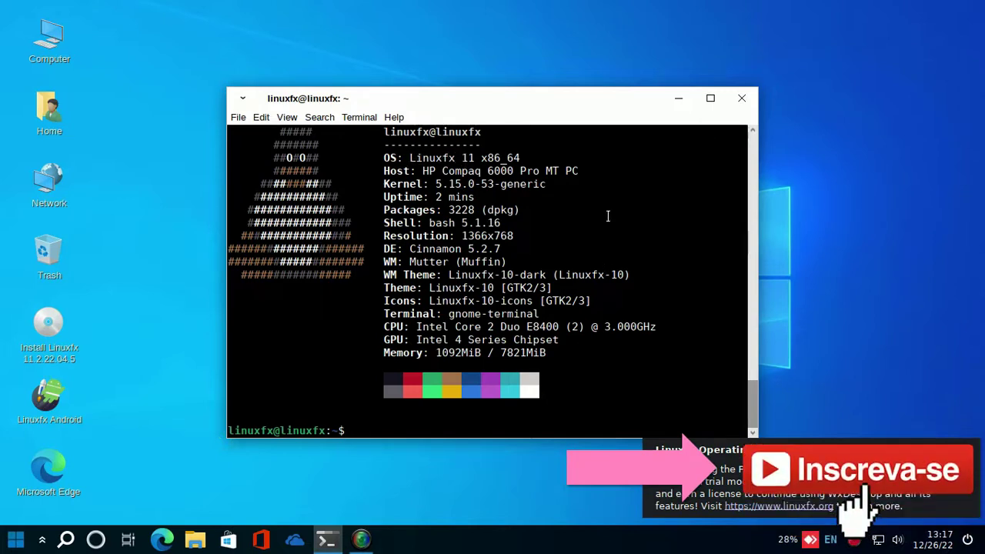
{"action": "left_click", "coordinate": [3, 545]}
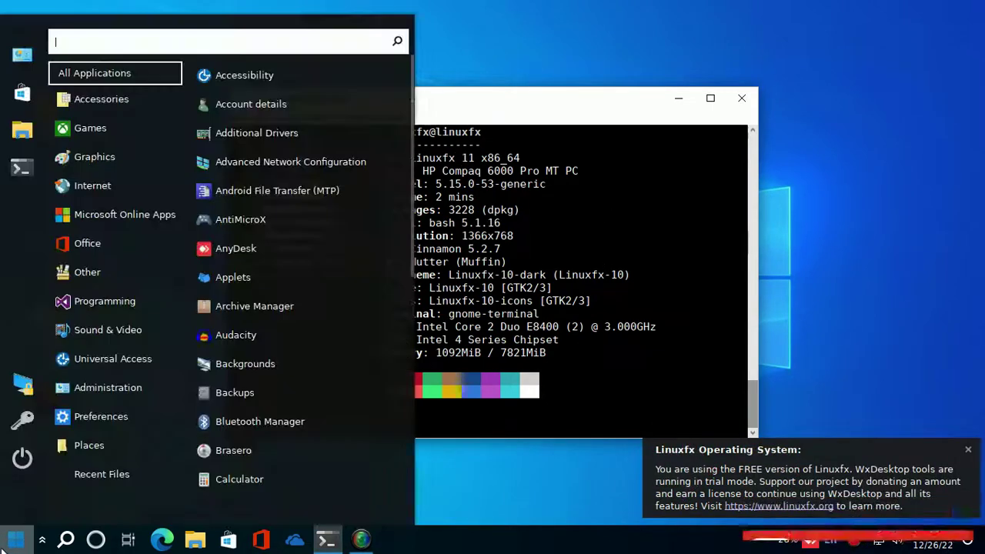
{"action": "left_click", "coordinate": [3, 545]}
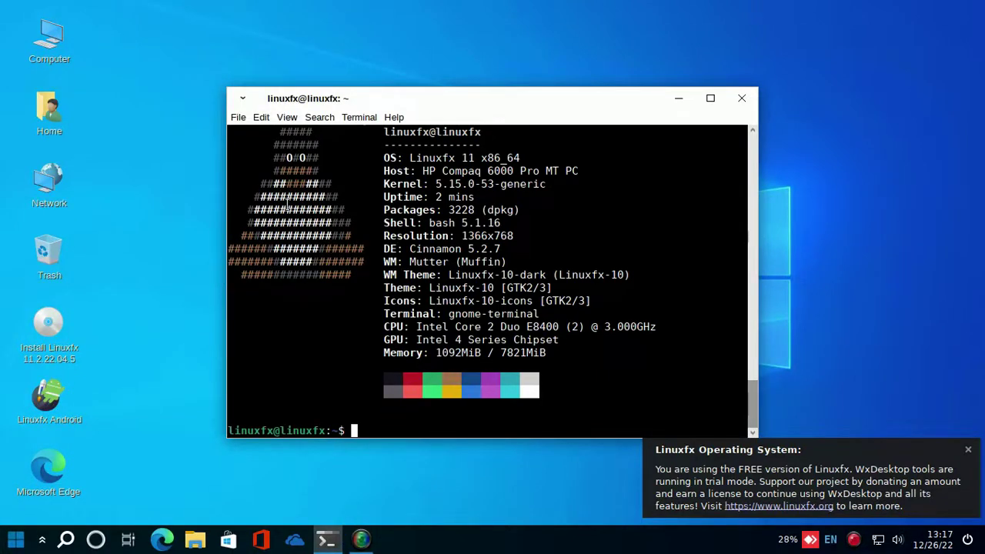
Highlight the host, CPU, memory, theme and icon entries in the terminal's system information.
{"action": "left_click_drag", "start_coordinate": [587, 171], "coordinate": [423, 168]}
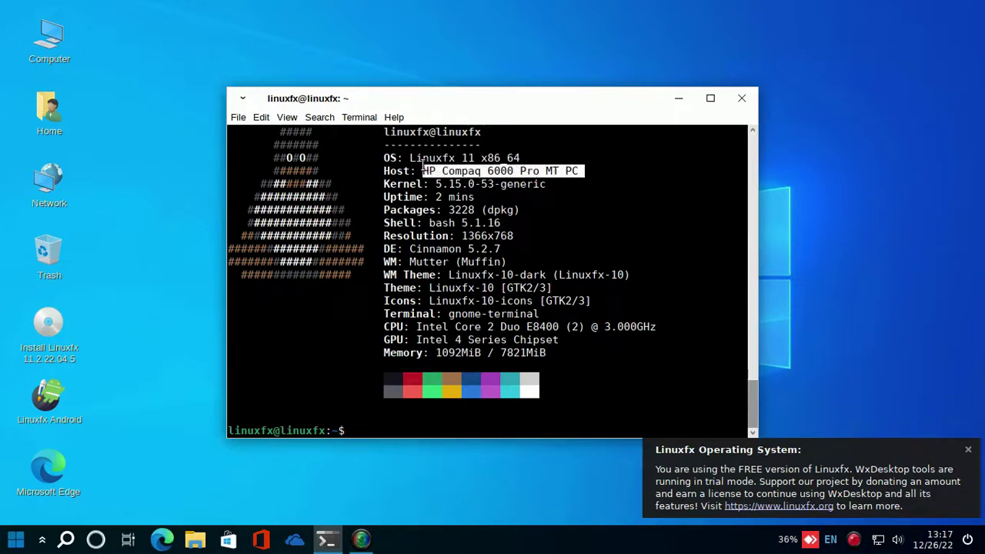
{"action": "left_click_drag", "start_coordinate": [655, 328], "coordinate": [611, 328]}
{"action": "left_click_drag", "start_coordinate": [553, 353], "coordinate": [440, 353]}
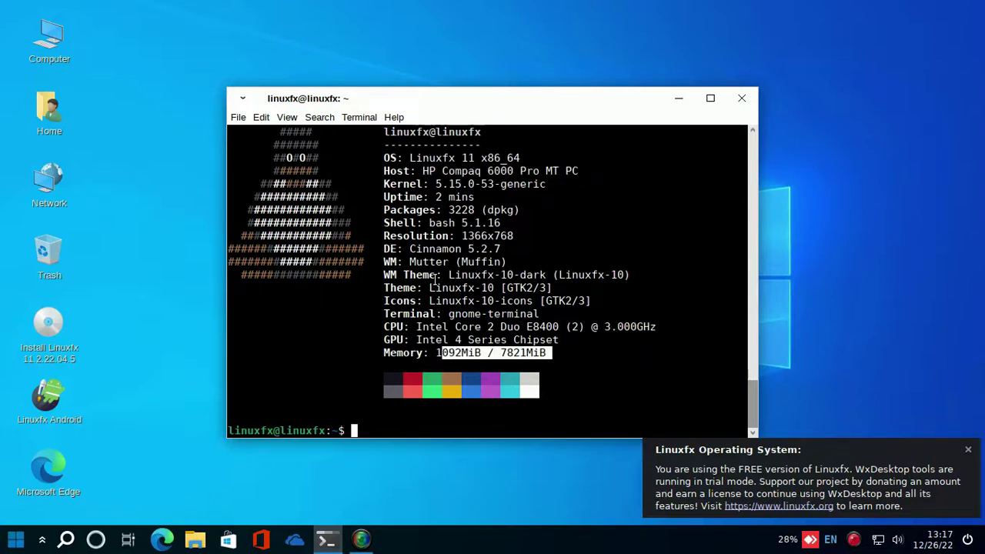
{"action": "left_click_drag", "start_coordinate": [429, 287], "coordinate": [496, 287]}
{"action": "left_click_drag", "start_coordinate": [429, 301], "coordinate": [492, 301]}
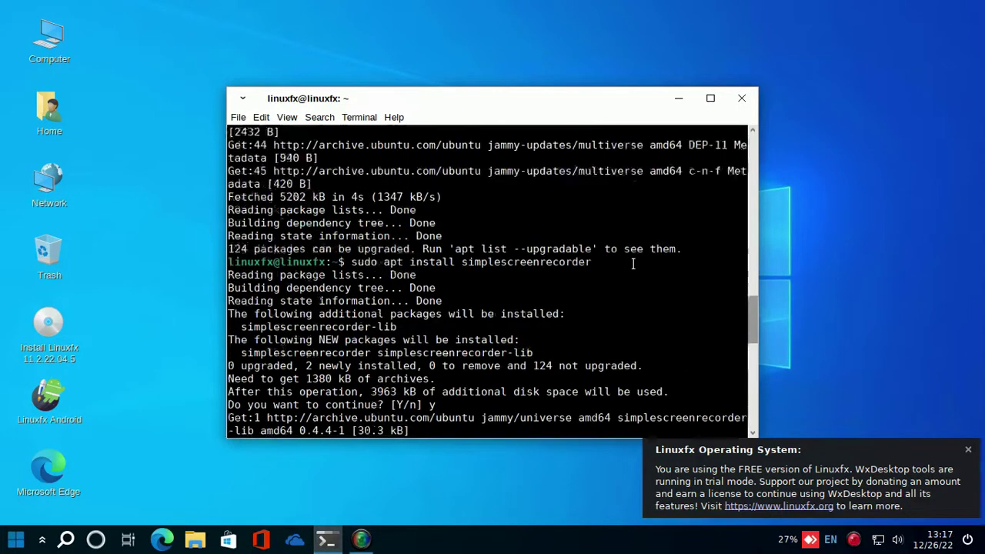
Review the earlier memory output and the simplescreenrecorder install command in the terminal, and briefly check the SimpleScreenRecorder window.
{"action": "scroll", "coordinate": [632, 264], "scroll_direction": "up", "scroll_amount": 20}
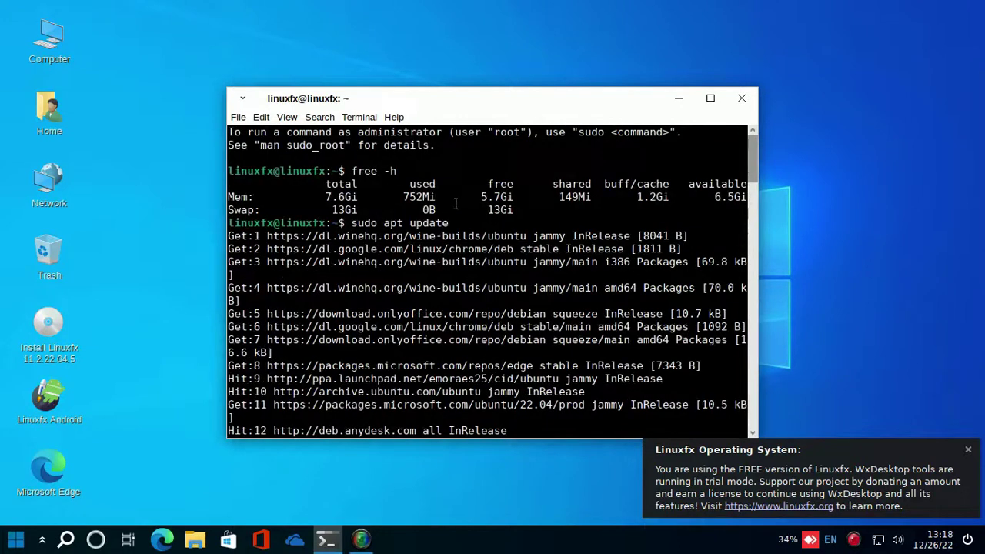
{"action": "left_click_drag", "start_coordinate": [403, 197], "coordinate": [345, 223]}
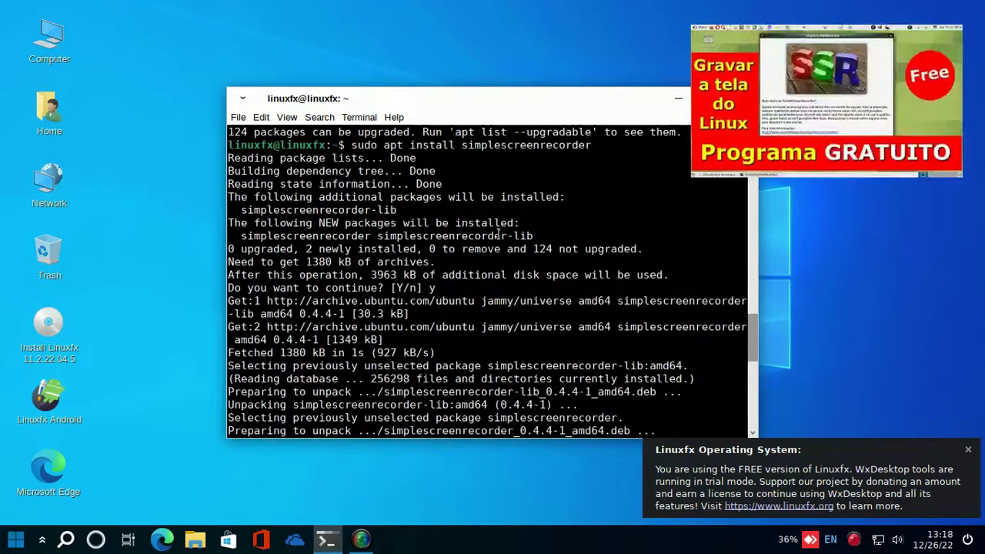
{"action": "left_click_drag", "start_coordinate": [586, 146], "coordinate": [348, 145]}
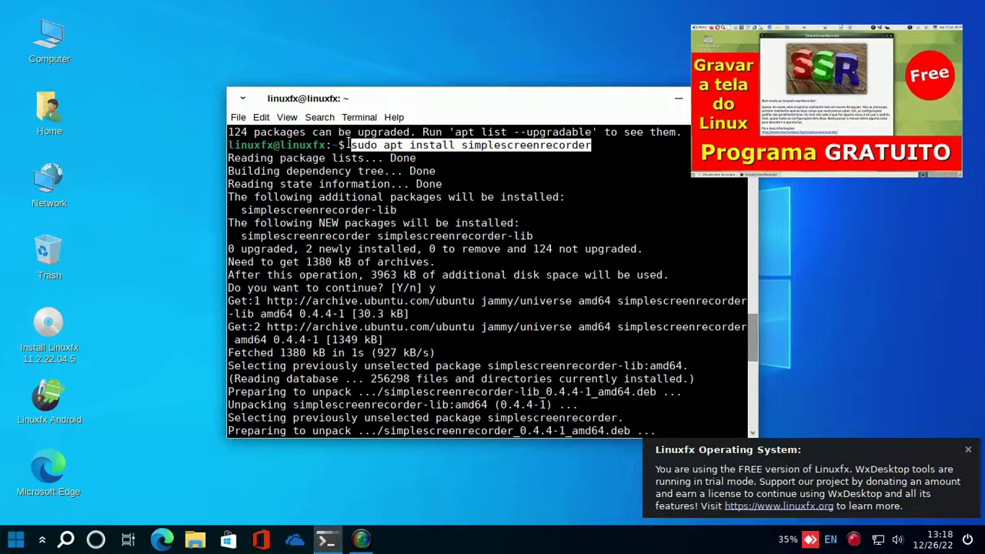
{"action": "left_click", "coordinate": [361, 540]}
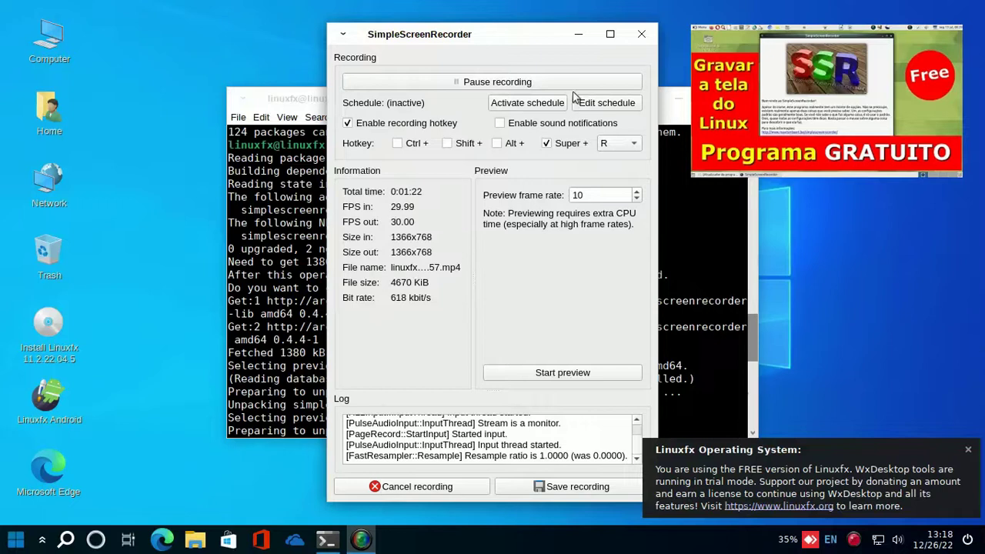
{"action": "left_click", "coordinate": [573, 34]}
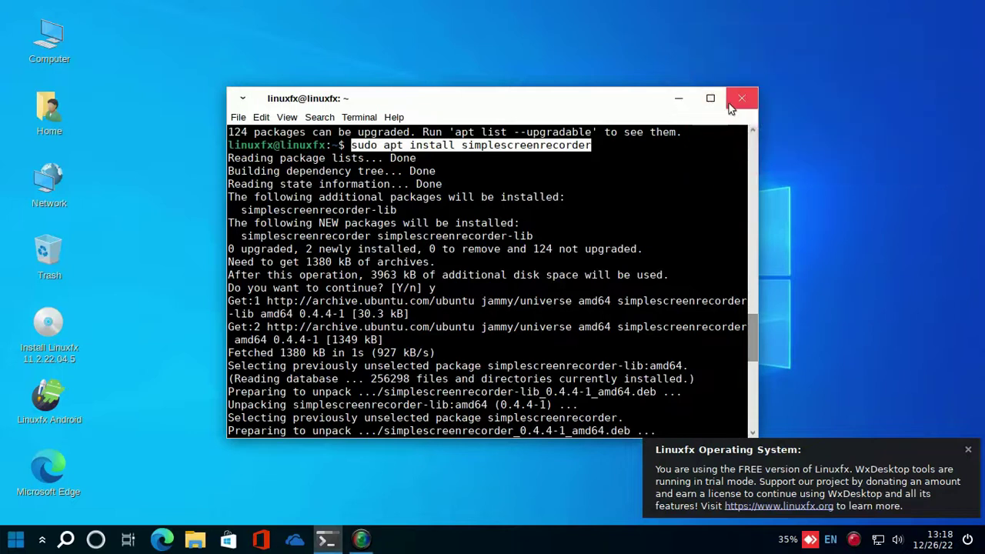
Close the terminal window and dismiss the Linuxfx free-version notification.
{"action": "left_click", "coordinate": [741, 100]}
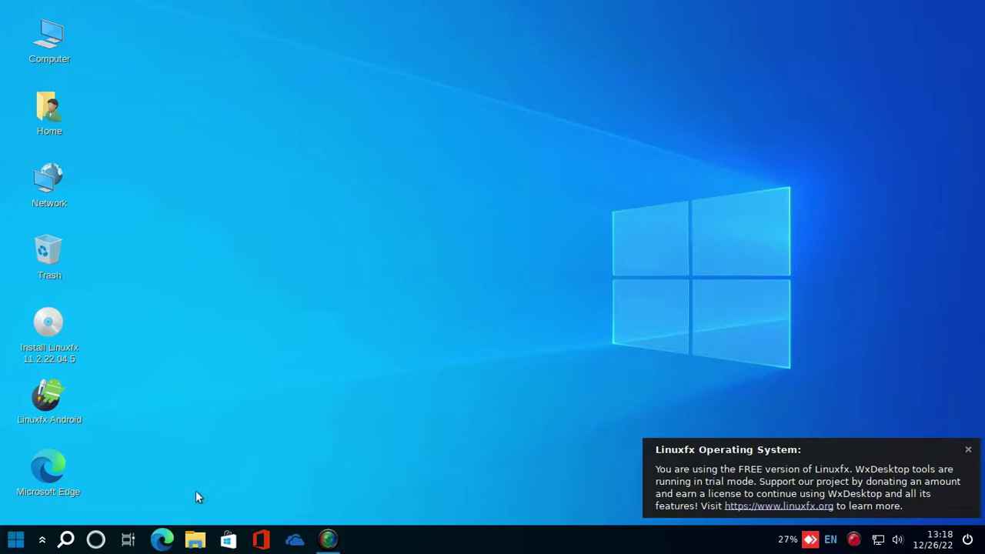
{"action": "left_click", "coordinate": [968, 451]}
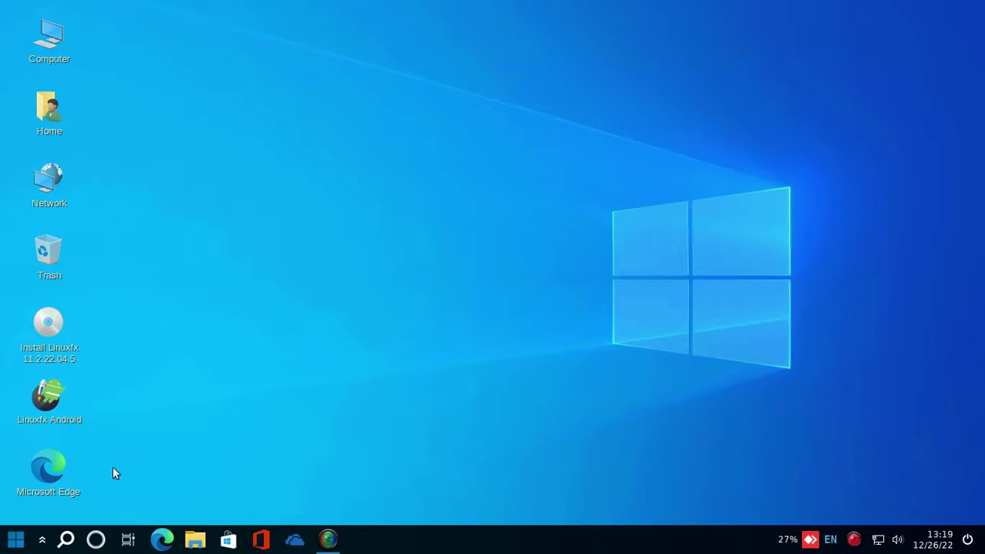
Find and launch Htop, examine the CPU load, memory use and running processes, and close it.
{"action": "left_click", "coordinate": [14, 540]}
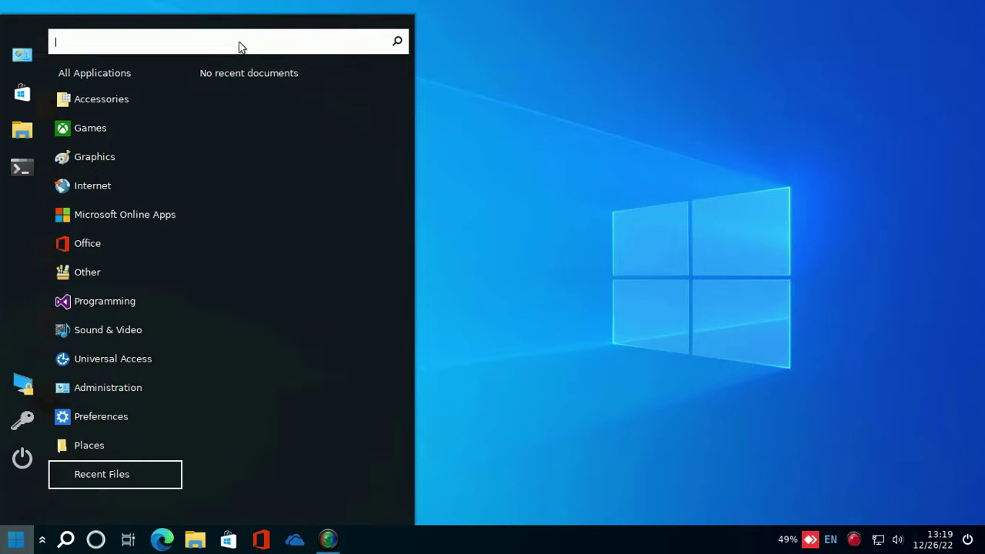
{"action": "type", "text": "htop"}
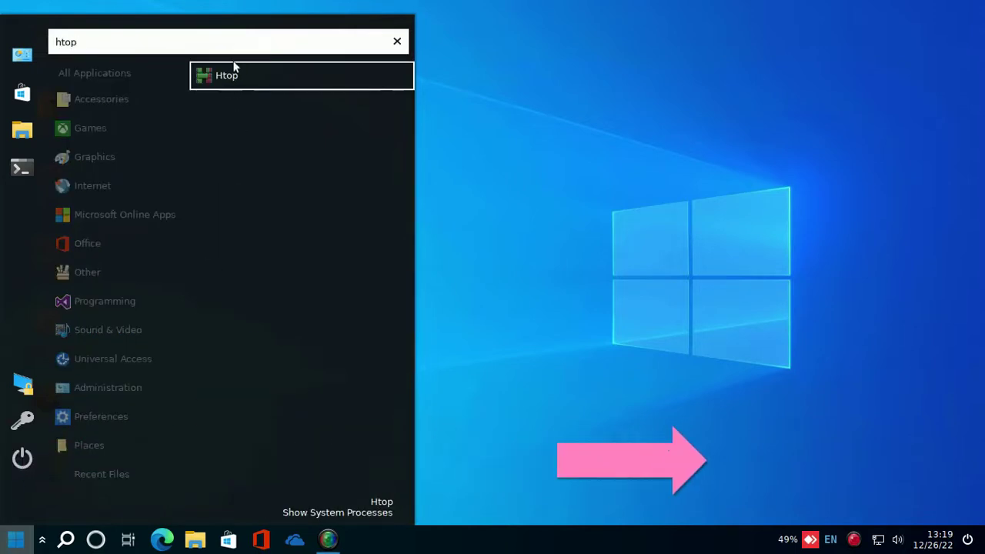
{"action": "left_click", "coordinate": [235, 68]}
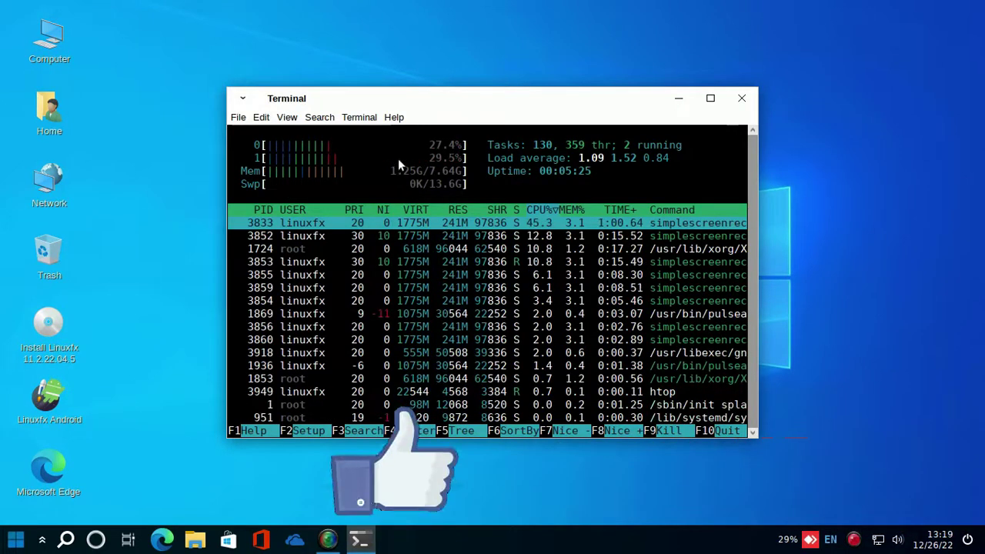
{"action": "left_click", "coordinate": [417, 278]}
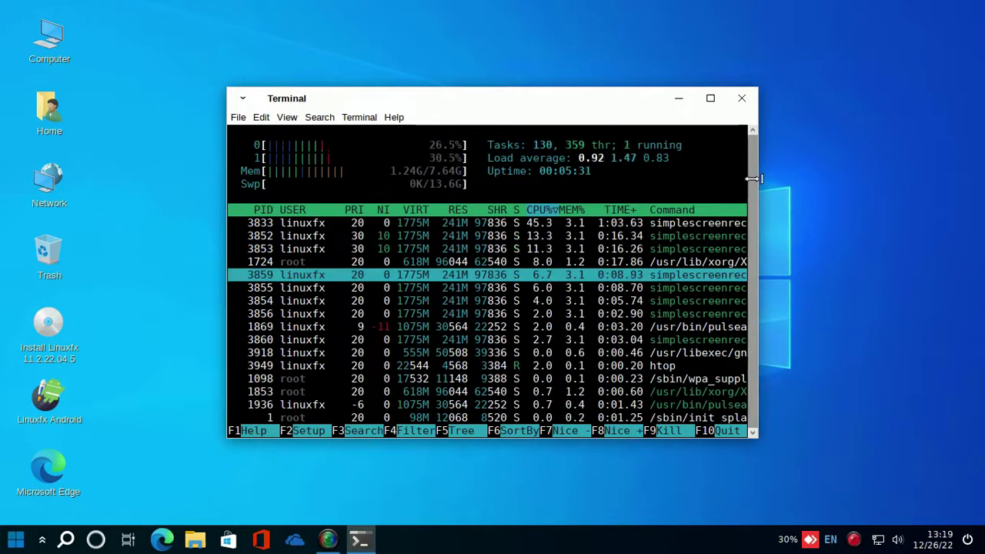
{"action": "left_click", "coordinate": [743, 98]}
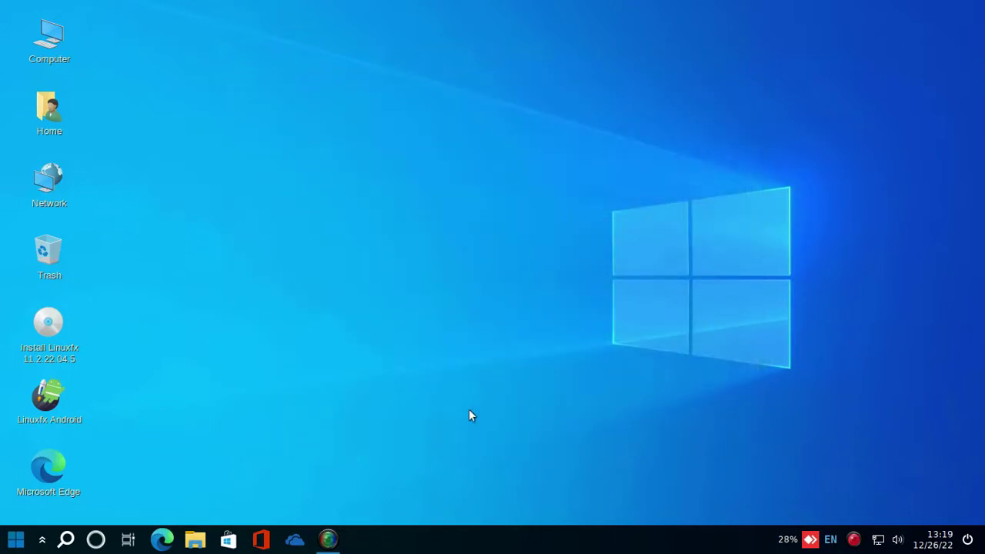
Launch Google Chrome from the Internet category of the installed applications.
{"action": "left_click", "coordinate": [15, 539]}
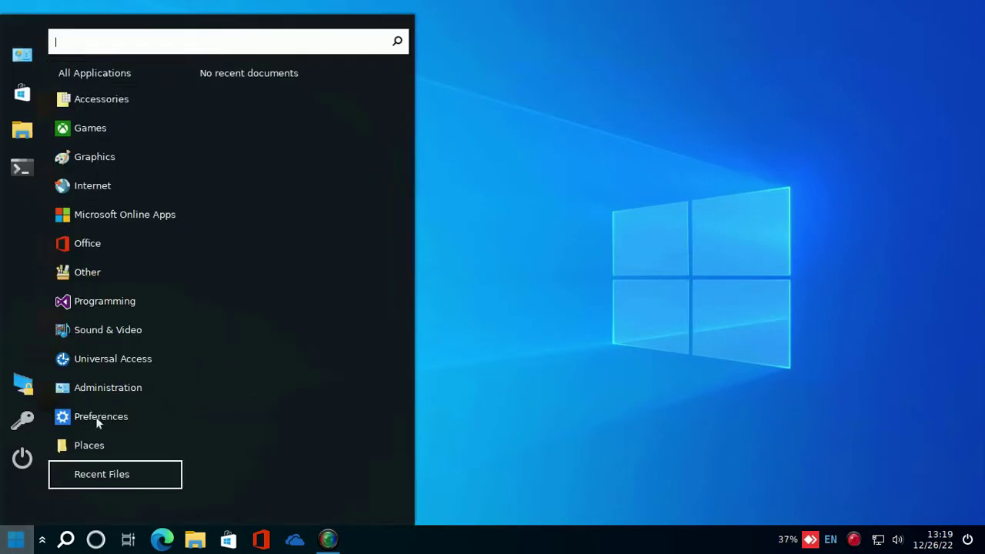
{"action": "mouse_move", "coordinate": [120, 305]}
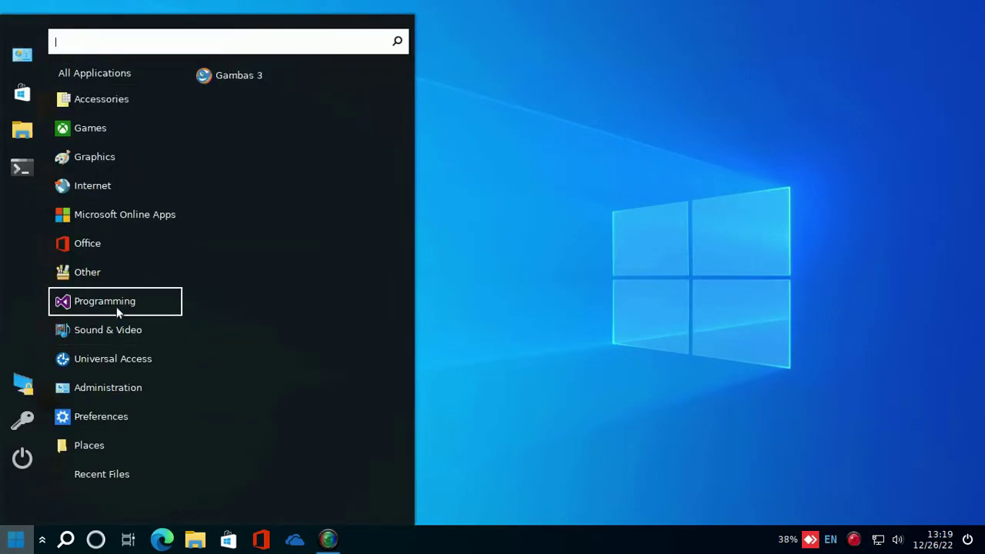
{"action": "mouse_move", "coordinate": [119, 191]}
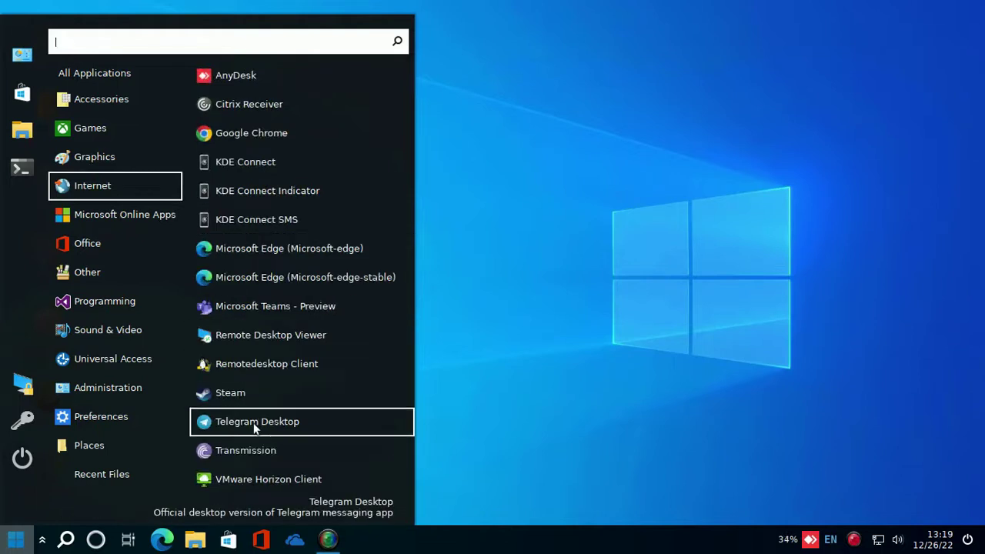
{"action": "left_click", "coordinate": [294, 125]}
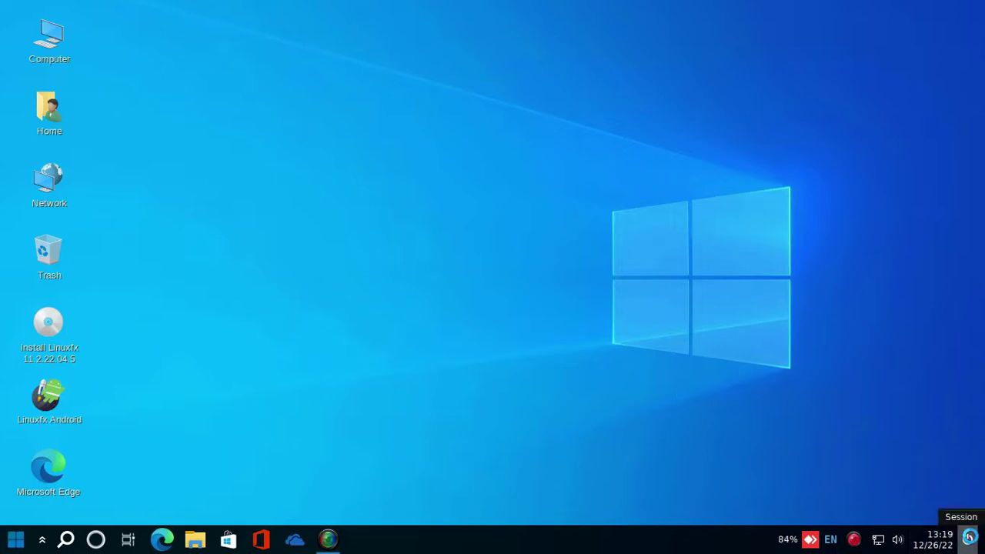
Look through the session power options and the calendar, and close both.
{"action": "left_click", "coordinate": [969, 537]}
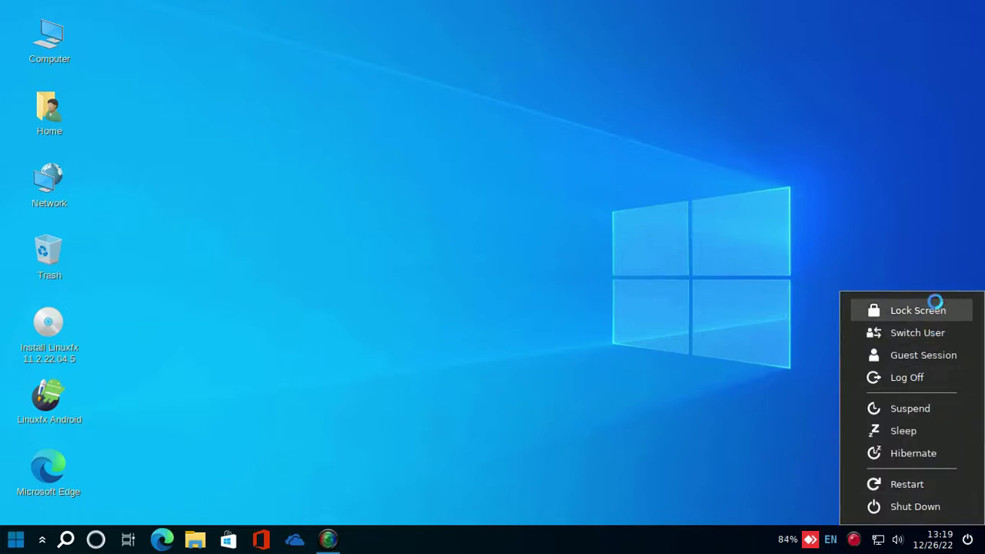
{"action": "left_click", "coordinate": [727, 327]}
{"action": "left_click", "coordinate": [874, 275]}
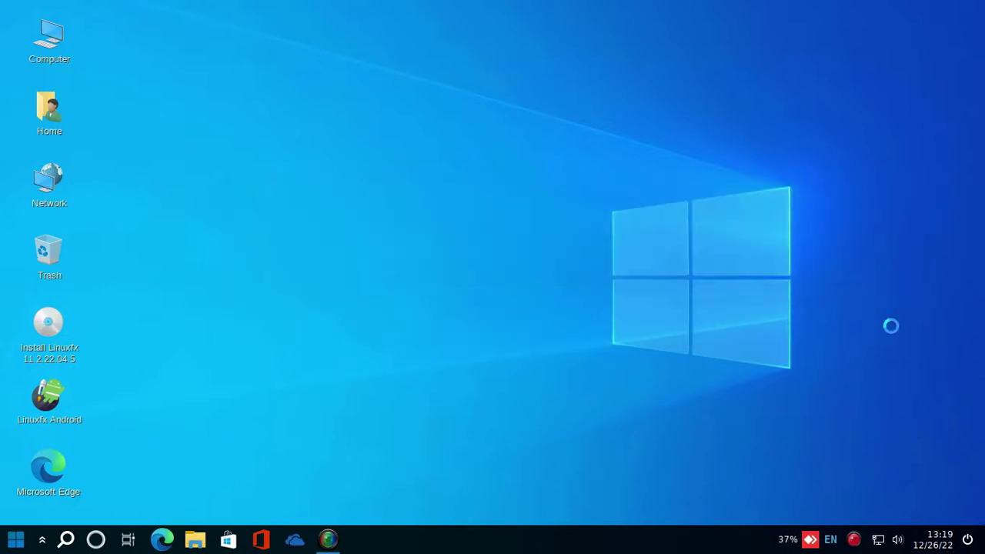
{"action": "left_click", "coordinate": [940, 545]}
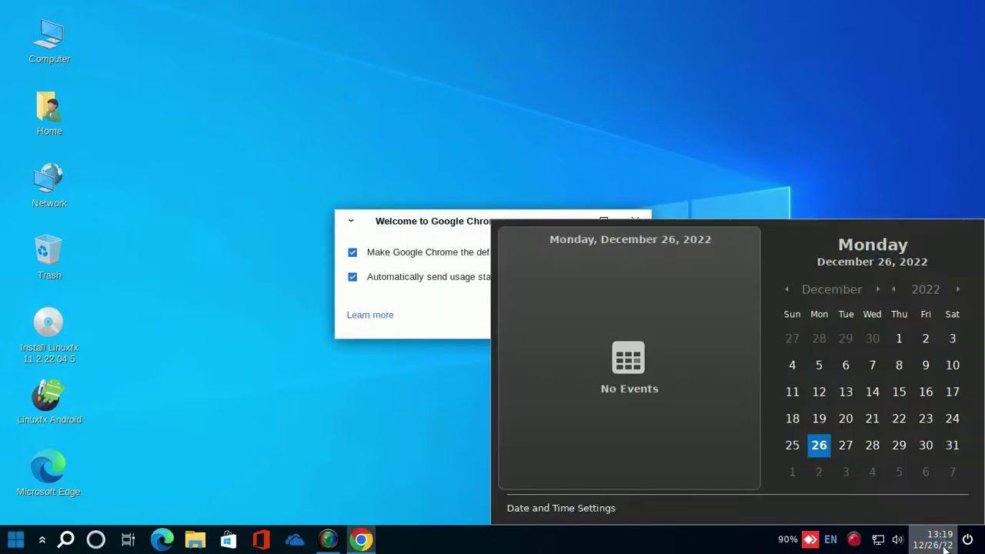
{"action": "left_click", "coordinate": [945, 546]}
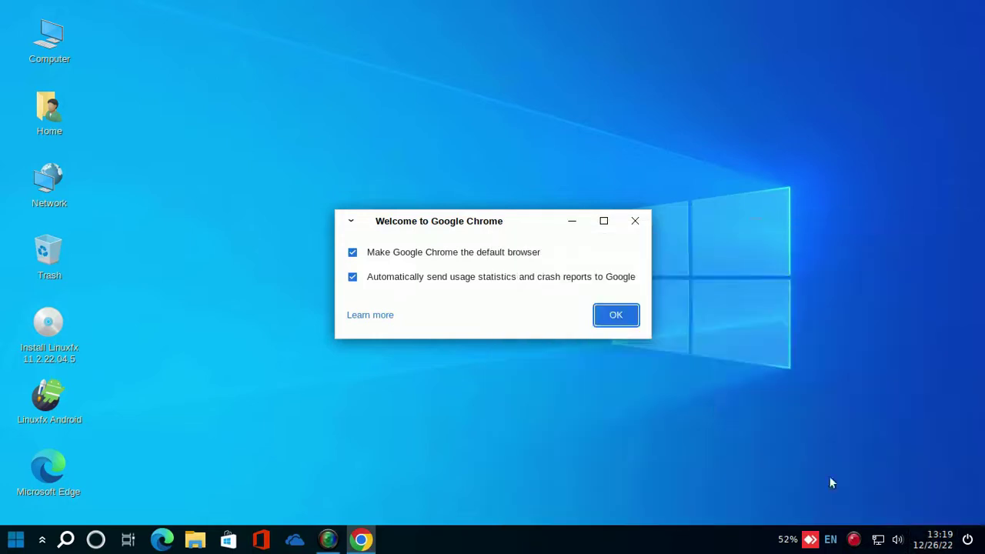
Accept Chrome's welcome options to make it the default browser and send usage statistics and crash reports.
{"action": "left_click", "coordinate": [633, 318]}
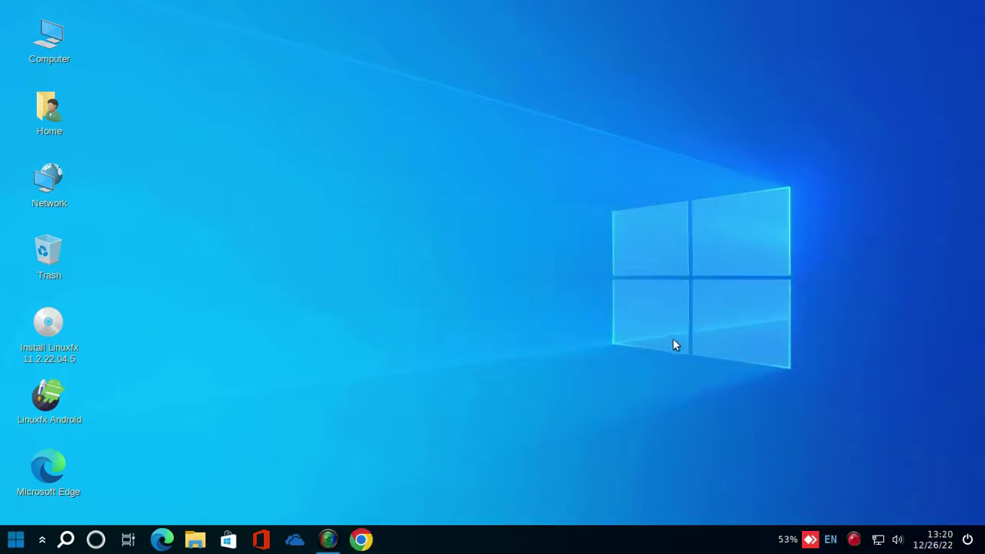
Check the sound volume control, and turn off wireless networking while leaving the wired connection on.
{"action": "left_click", "coordinate": [899, 541]}
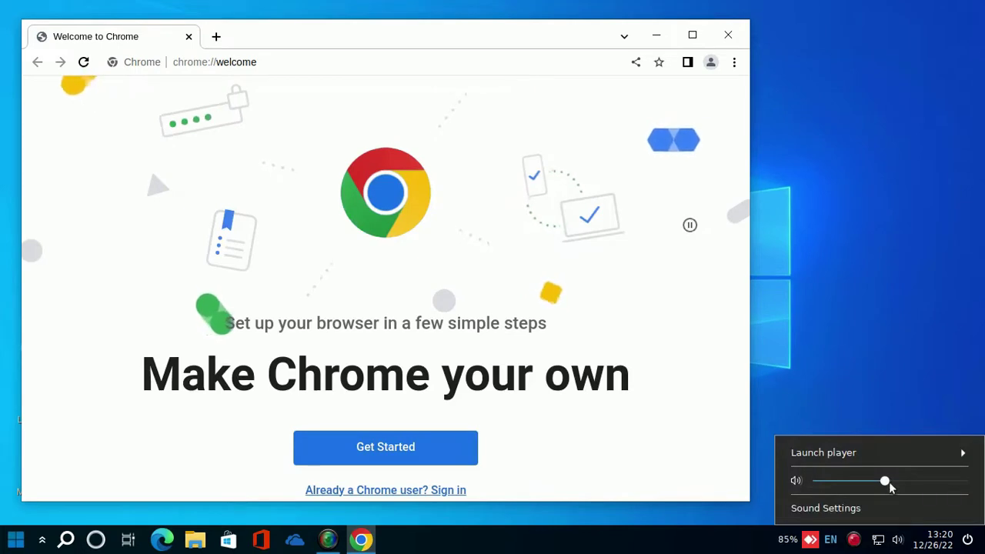
{"action": "left_click", "coordinate": [878, 330]}
{"action": "left_click", "coordinate": [878, 541]}
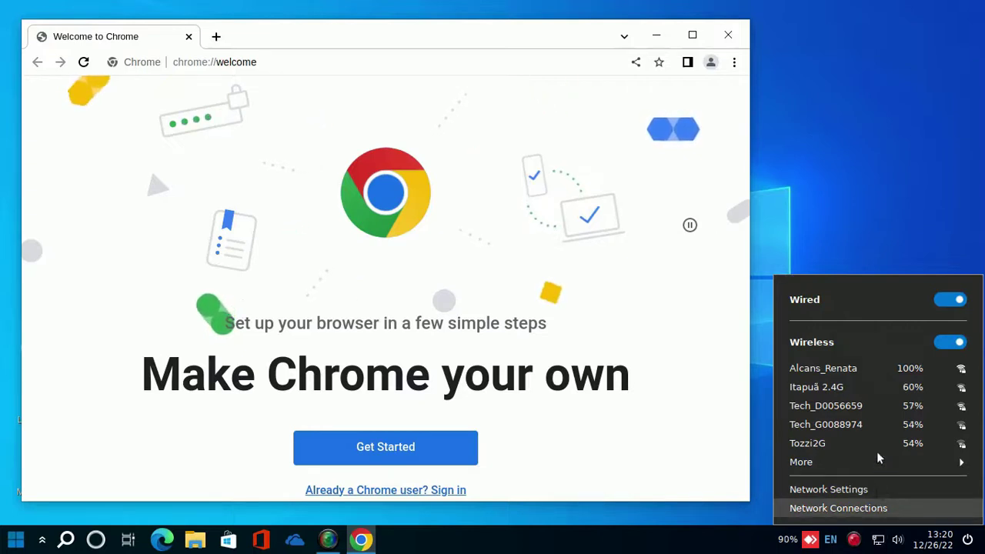
{"action": "left_click", "coordinate": [941, 344]}
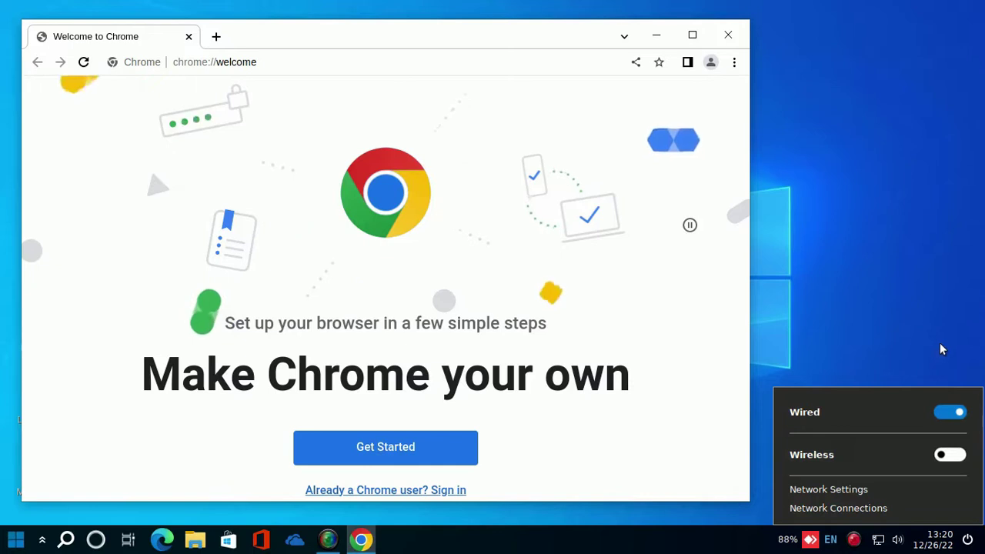
{"action": "left_click", "coordinate": [901, 320]}
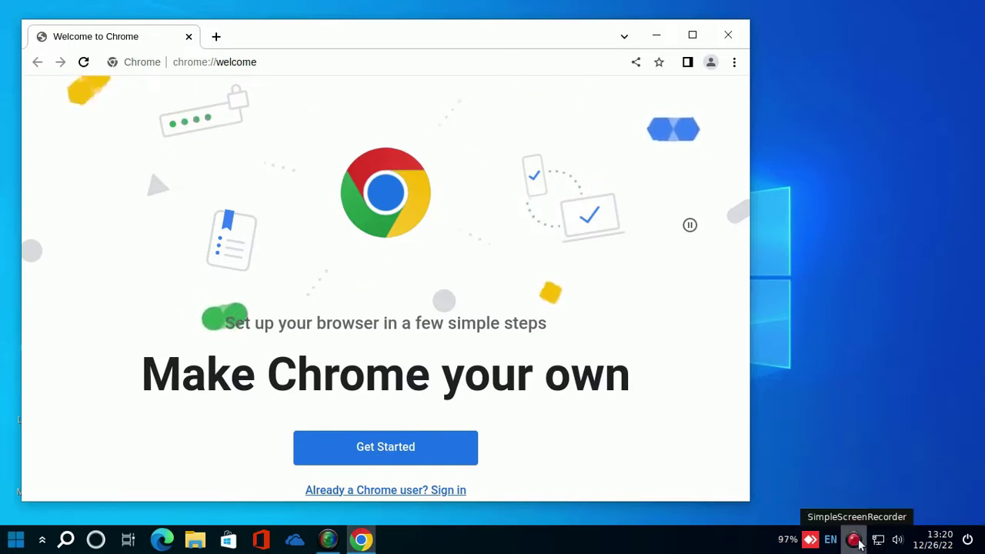
Open AnyDesk to view its welcome page, and close it again.
{"action": "left_click", "coordinate": [811, 540]}
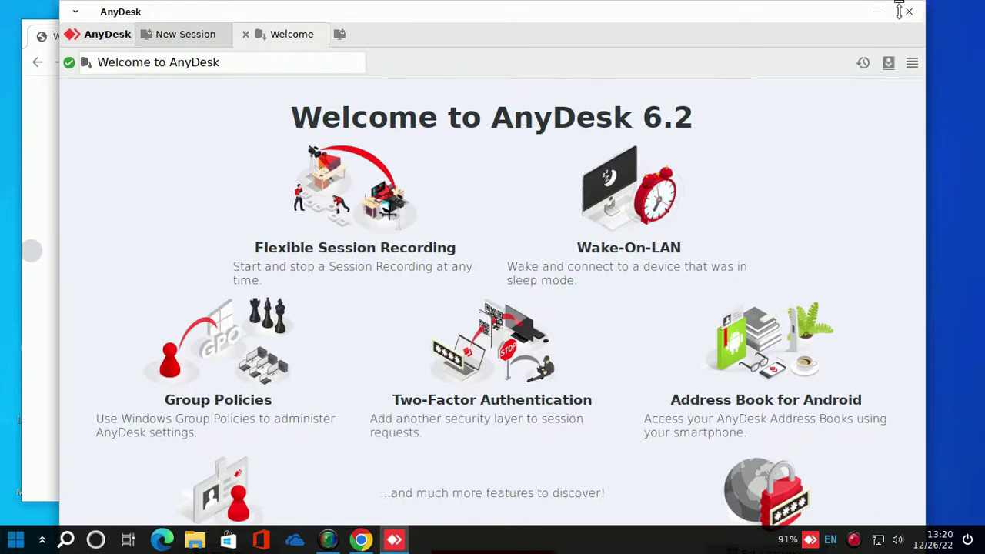
{"action": "left_click", "coordinate": [909, 10]}
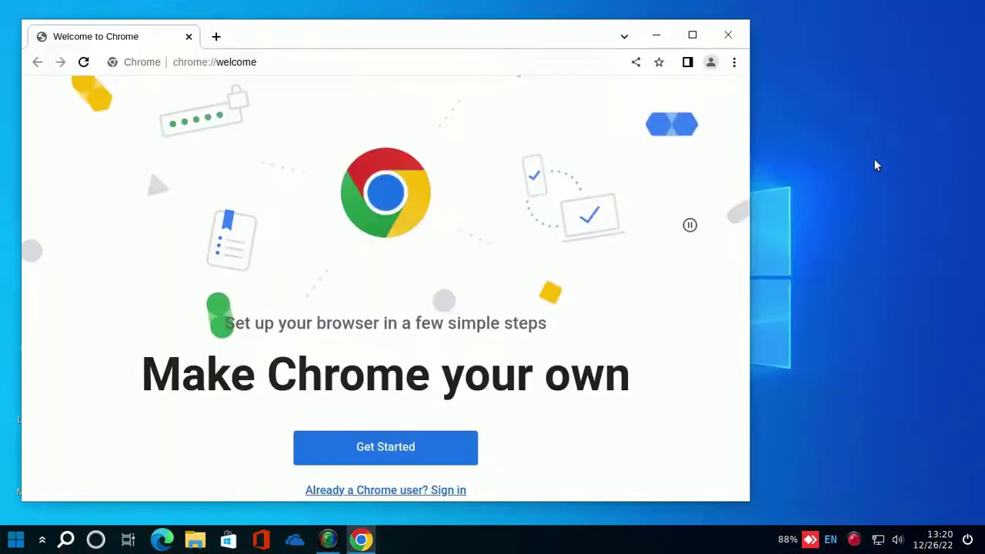
Open the system monitor, reposition its window, and examine the resource graphs and the list of running processes.
{"action": "left_click", "coordinate": [785, 539]}
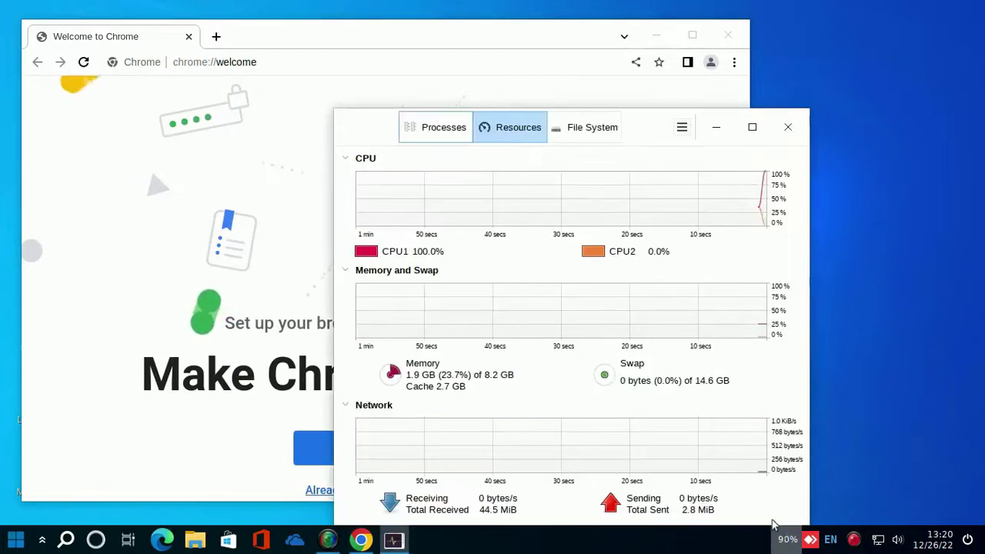
{"action": "left_click_drag", "start_coordinate": [369, 107], "coordinate": [296, 68]}
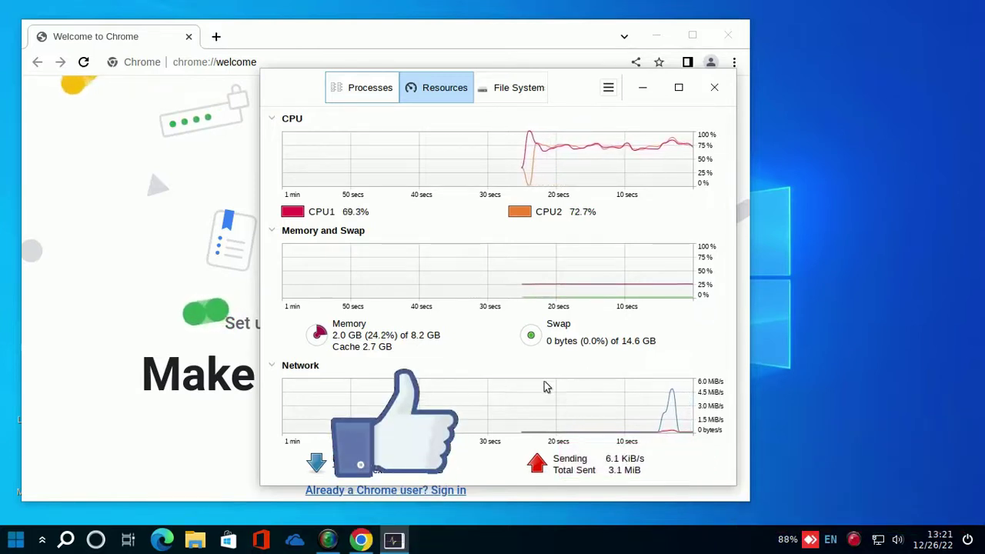
{"action": "left_click", "coordinate": [360, 87]}
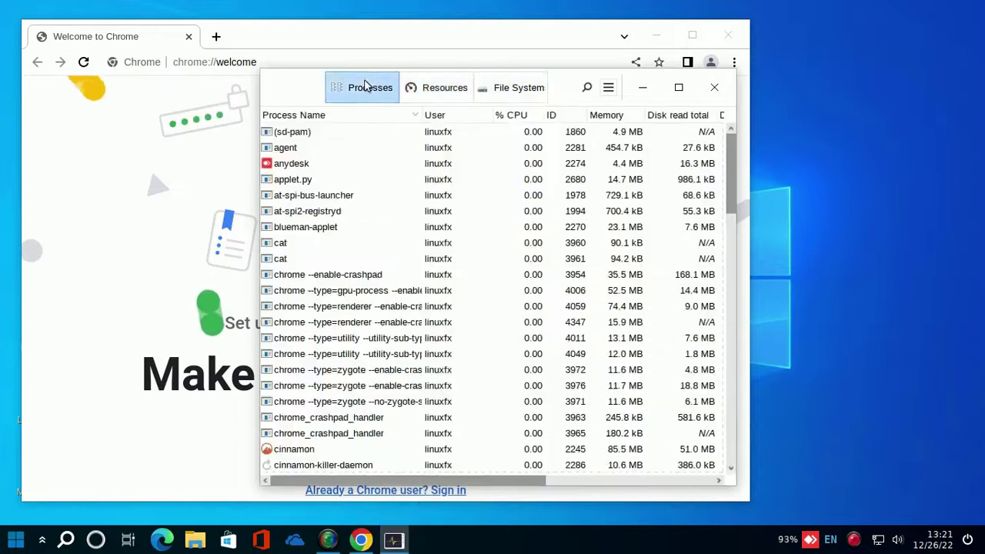
Select a Chrome utility process in the process list, and close the system monitor.
{"action": "left_click", "coordinate": [369, 355]}
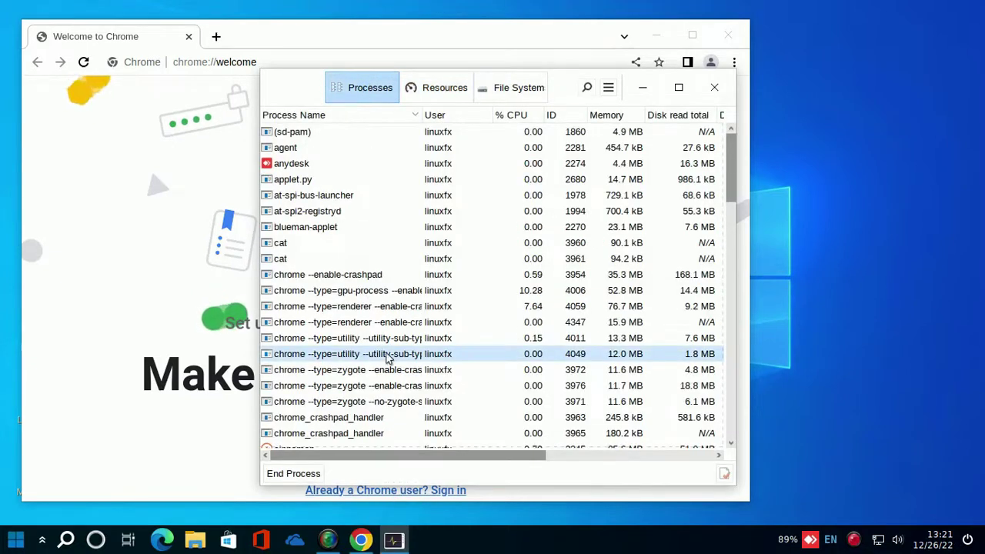
{"action": "left_click", "coordinate": [721, 89]}
Search Google for "distrowatch linuxfx" in a new browser tab, and open the Linuxfx page on DistroWatch.com.
{"action": "left_click", "coordinate": [216, 37]}
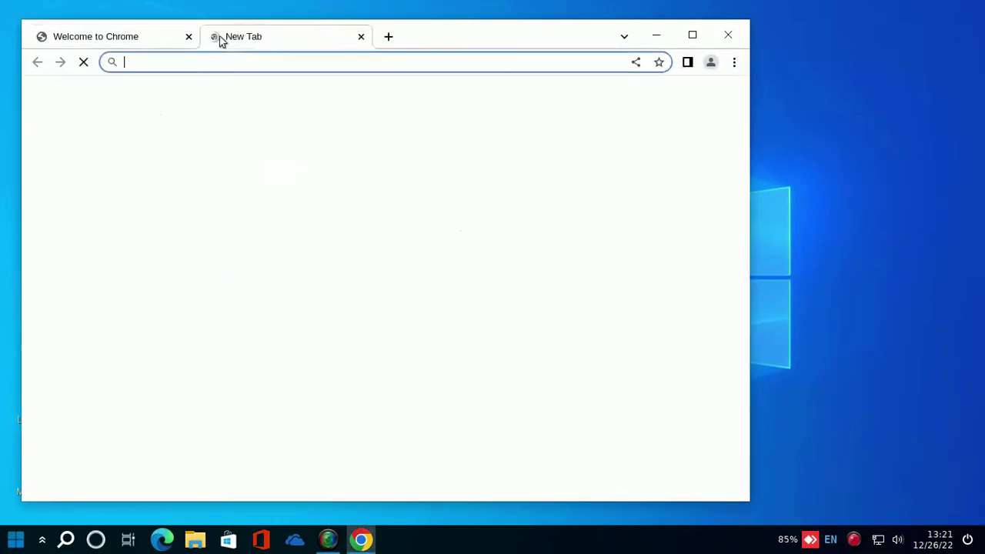
{"action": "left_click", "coordinate": [325, 312]}
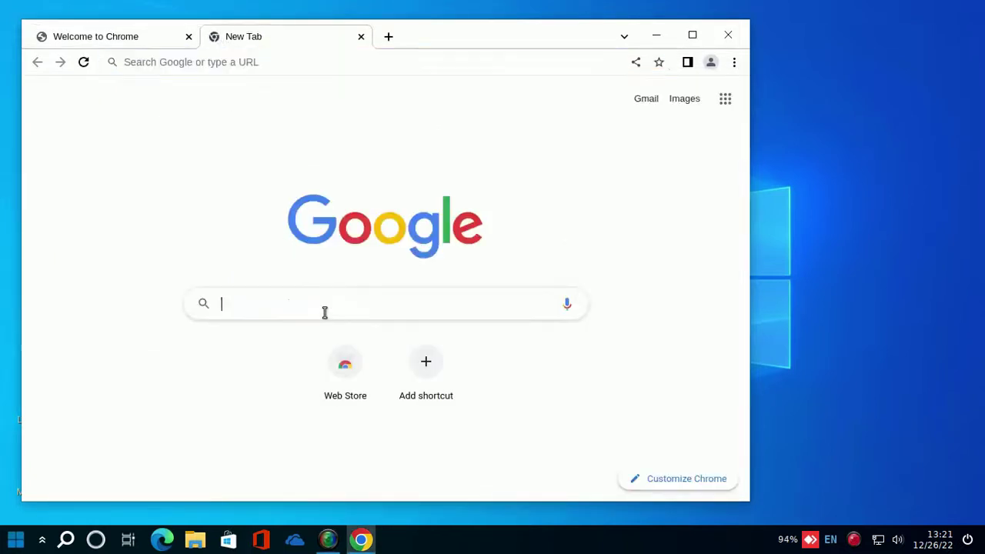
{"action": "type", "text": "distr"}
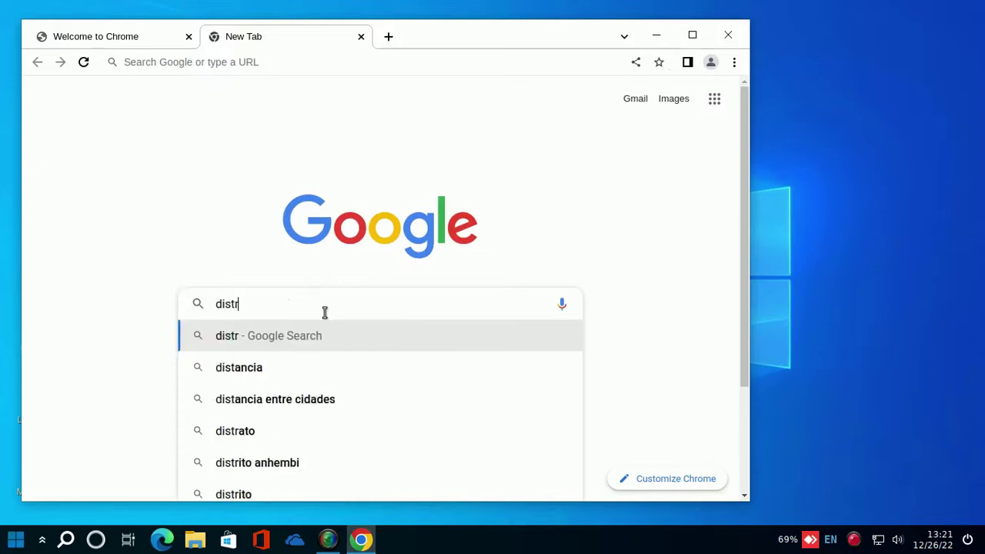
{"action": "type", "text": "owat"}
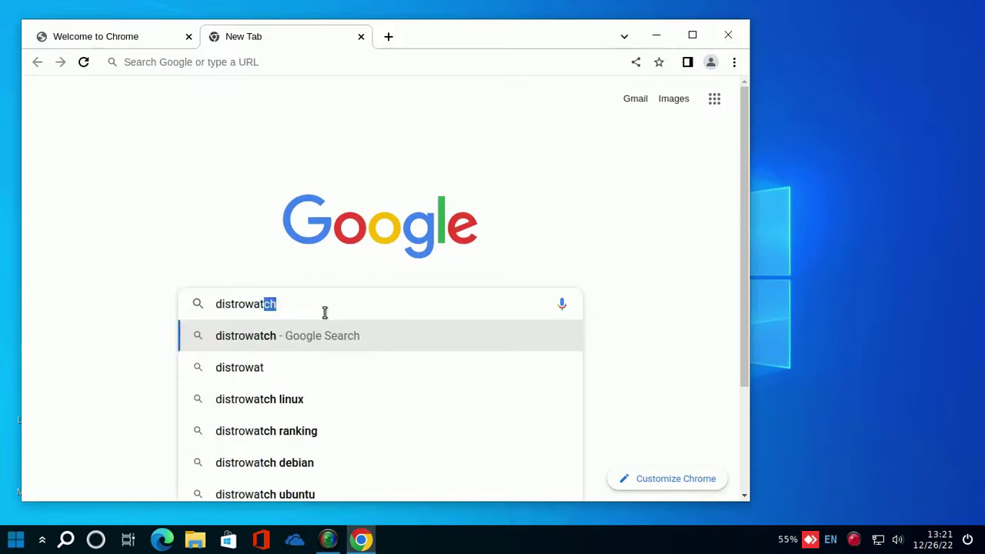
{"action": "type", "text": "ch linuxf"}
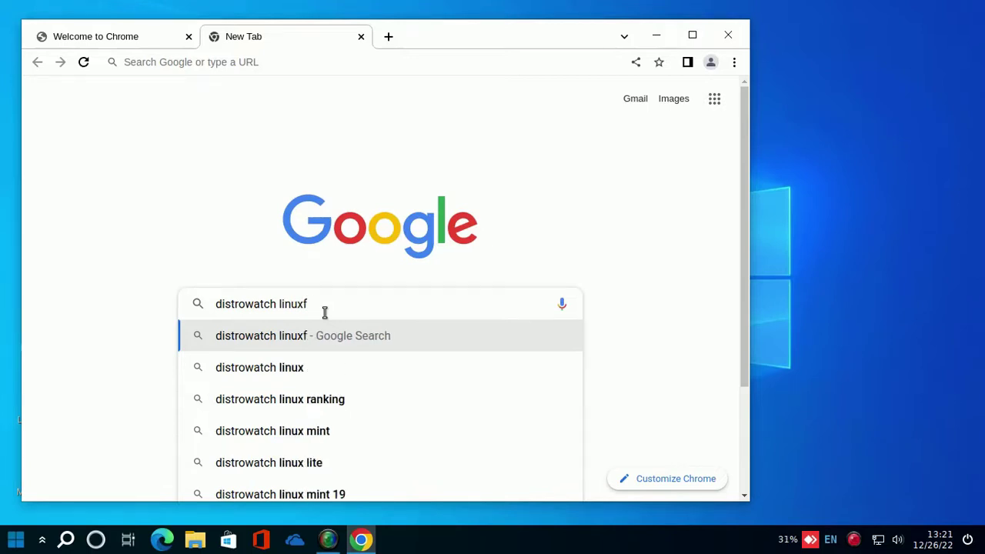
{"action": "type", "text": "x"}
{"action": "key", "text": "Return"}
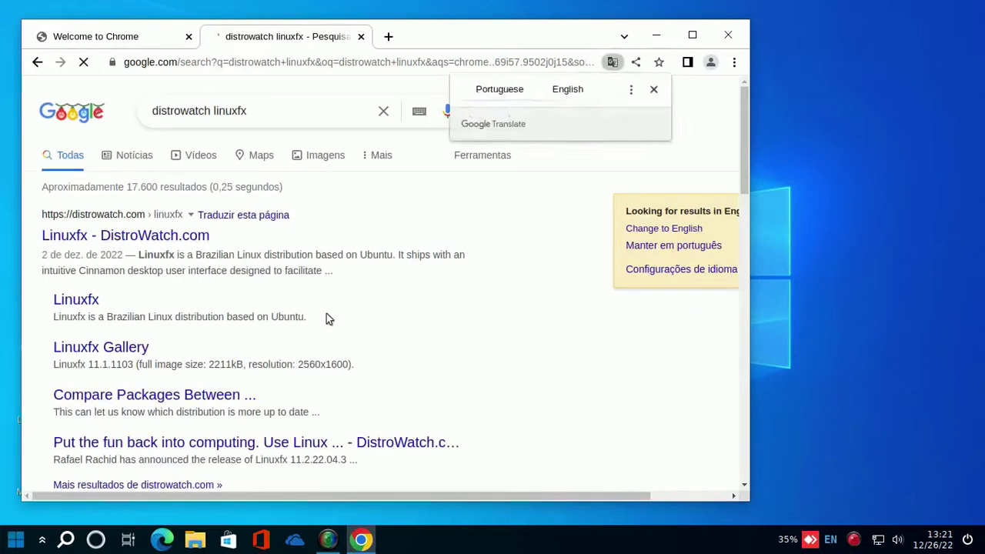
{"action": "left_click", "coordinate": [167, 243]}
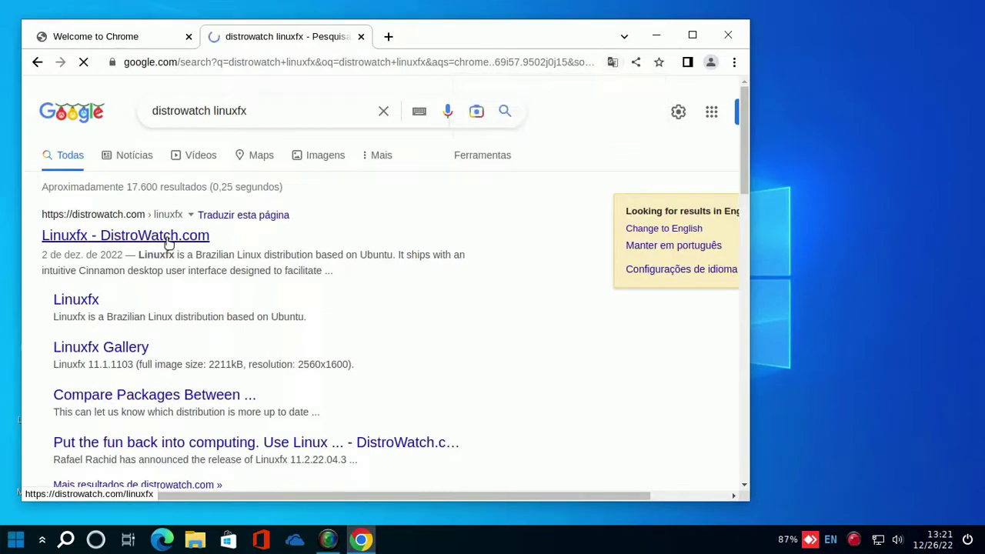
Close the Welcome to Chrome tab, and open the YouTube site in a new tab by searching for "youtube".
{"action": "left_click", "coordinate": [147, 40]}
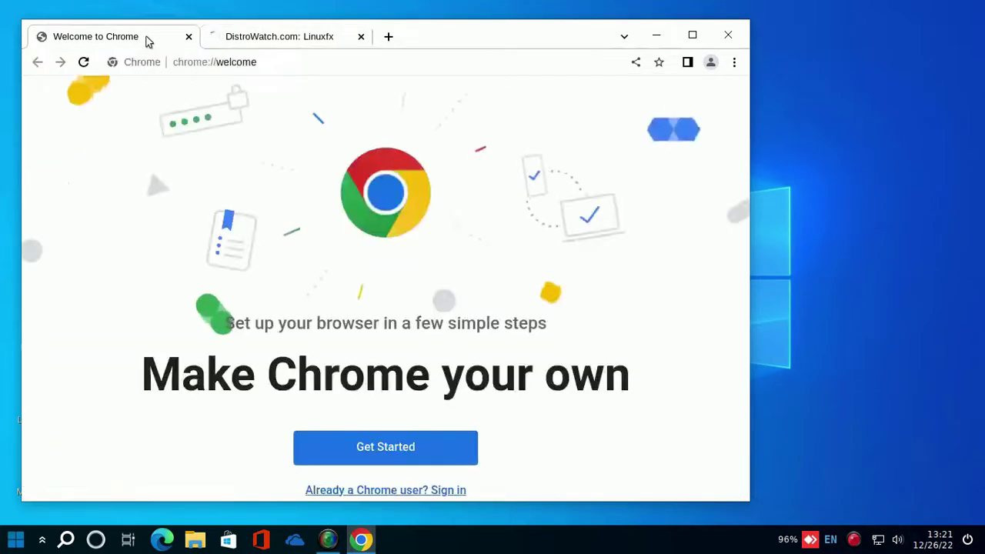
{"action": "left_click", "coordinate": [189, 36]}
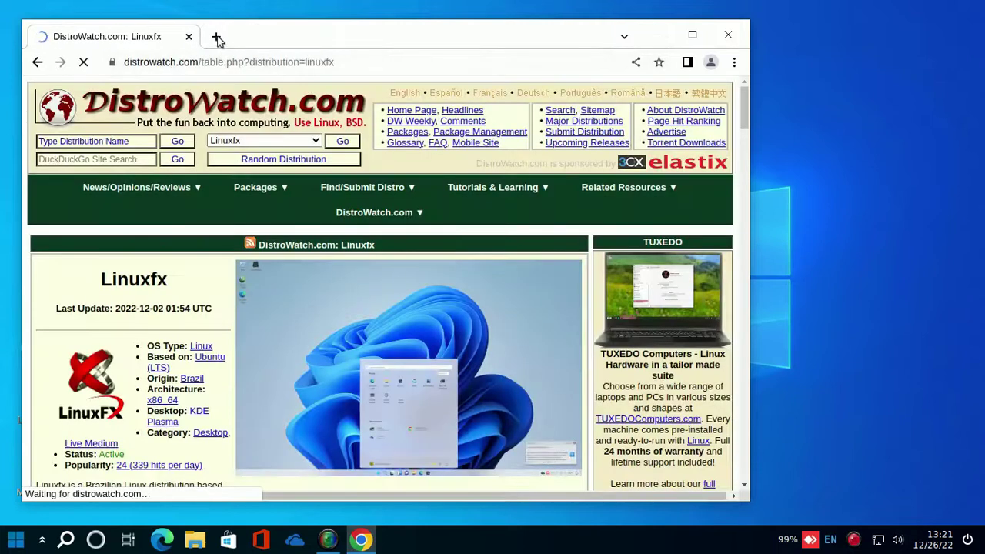
{"action": "left_click", "coordinate": [217, 37]}
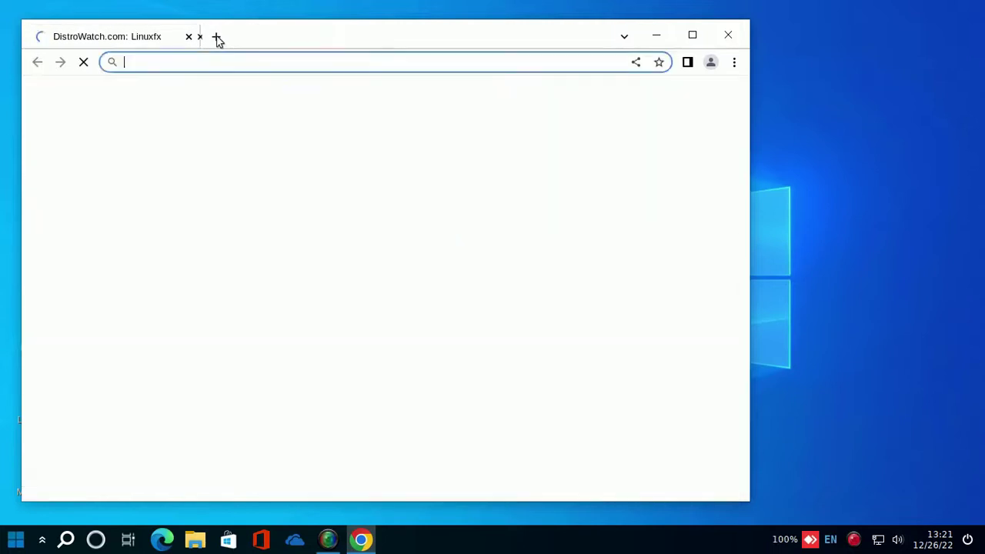
{"action": "left_click", "coordinate": [297, 61]}
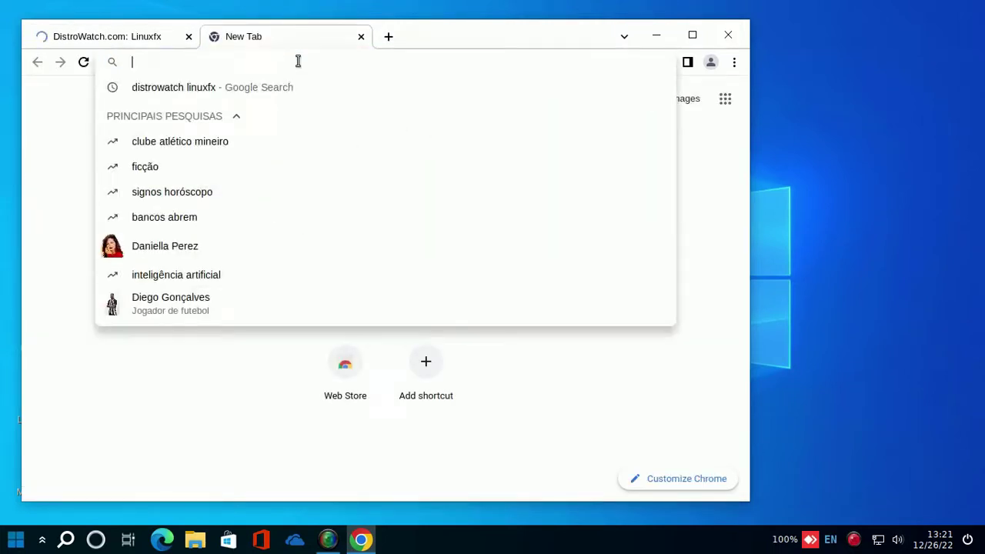
{"action": "type", "text": "youtube"}
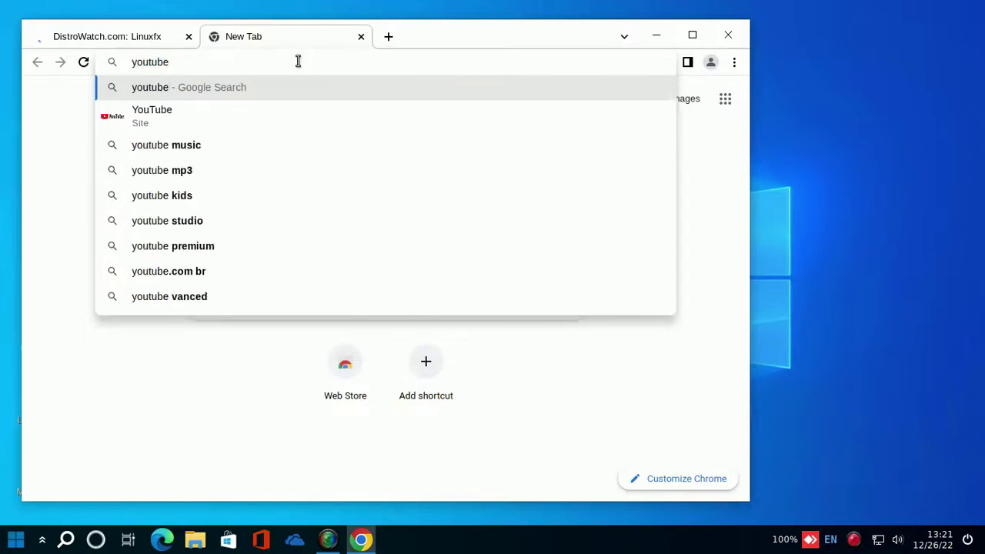
{"action": "key", "text": "Return"}
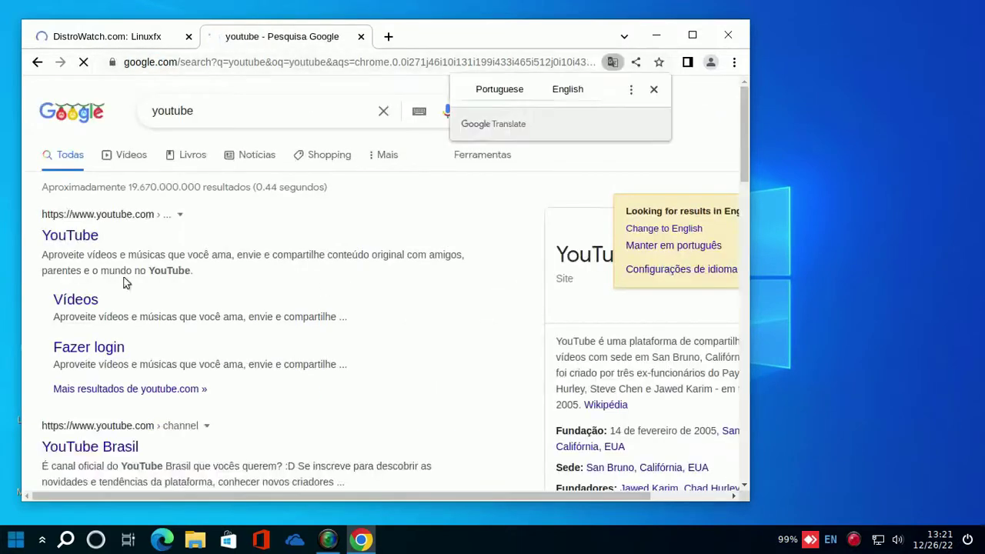
{"action": "left_click", "coordinate": [80, 239]}
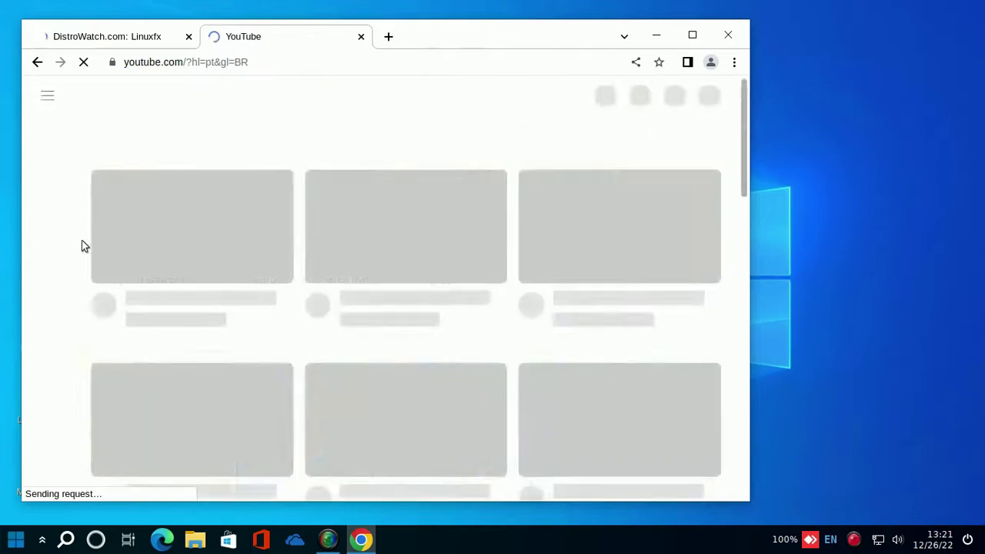
Return to the DistroWatch Linuxfx page, maximize the browser window, and read the distribution's overview.
{"action": "key", "text": "ctrl+shift+Tab"}
{"action": "left_click", "coordinate": [692, 35]}
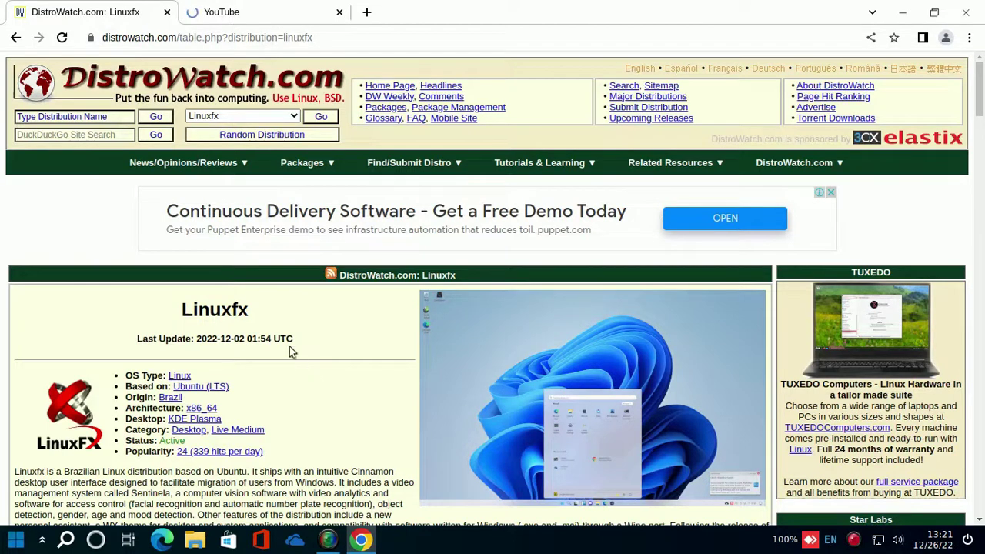
{"action": "scroll", "coordinate": [427, 358], "scroll_direction": "down", "scroll_amount": 1}
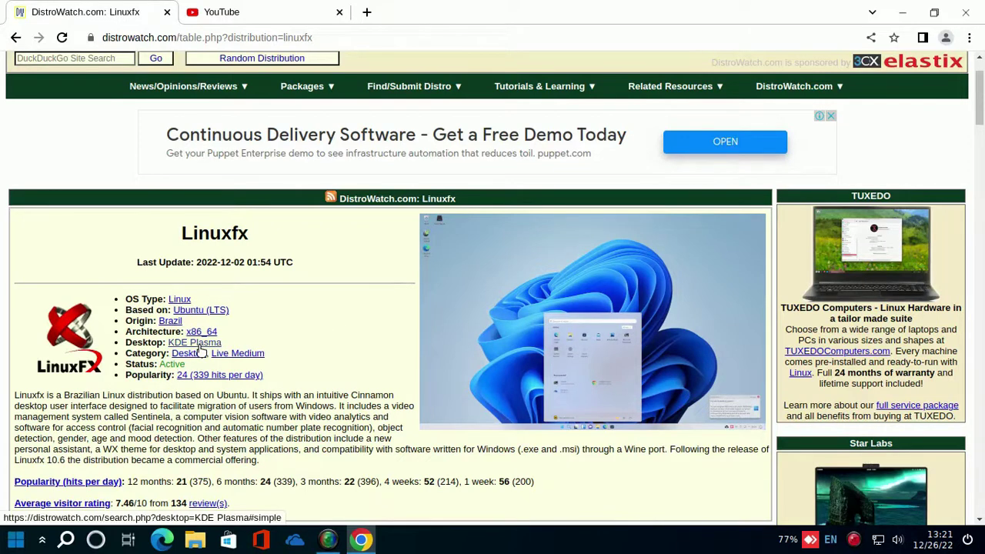
{"action": "scroll", "coordinate": [344, 397], "scroll_direction": "down", "scroll_amount": 2}
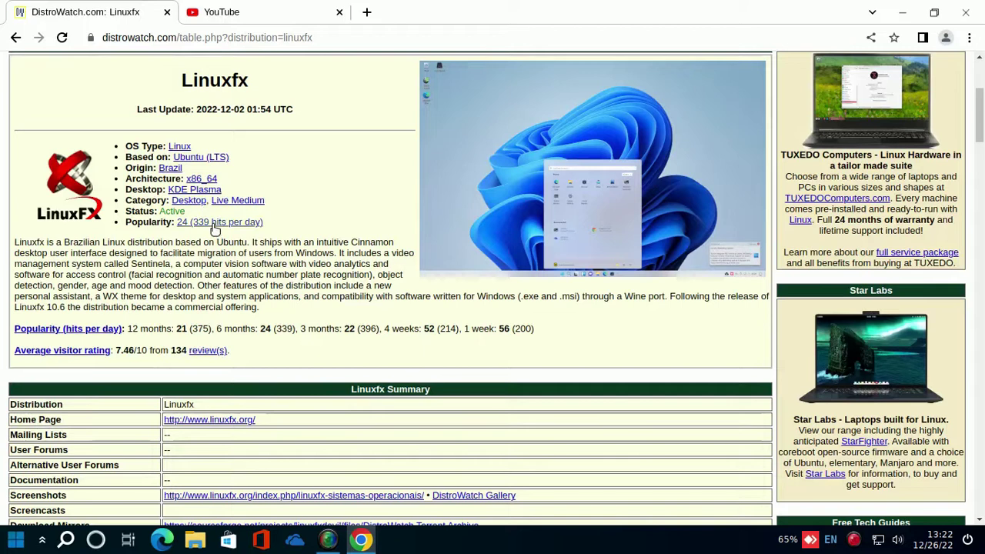
Translate the DistroWatch Linuxfx page into Portuguese with the browser's built-in translation.
{"action": "right_click", "coordinate": [354, 175]}
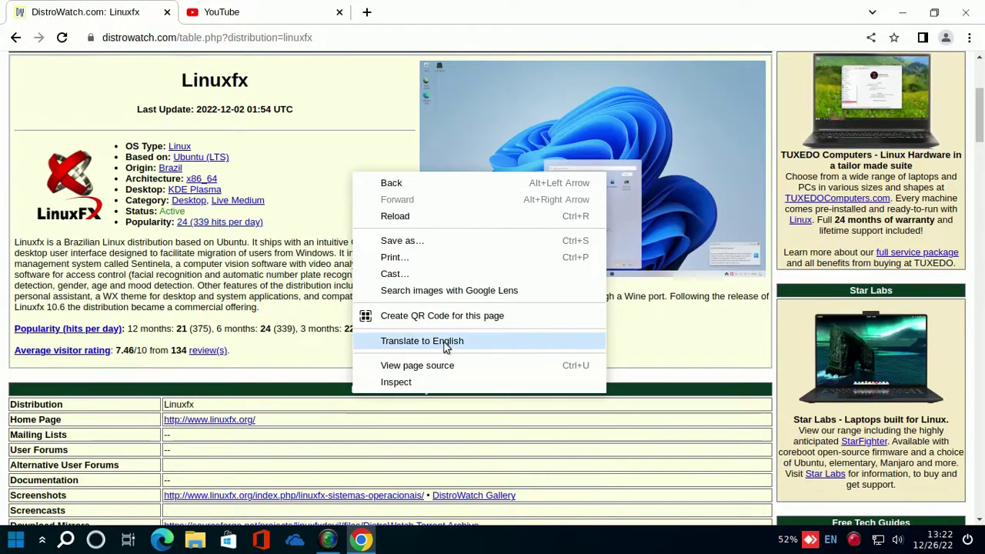
{"action": "left_click", "coordinate": [325, 156]}
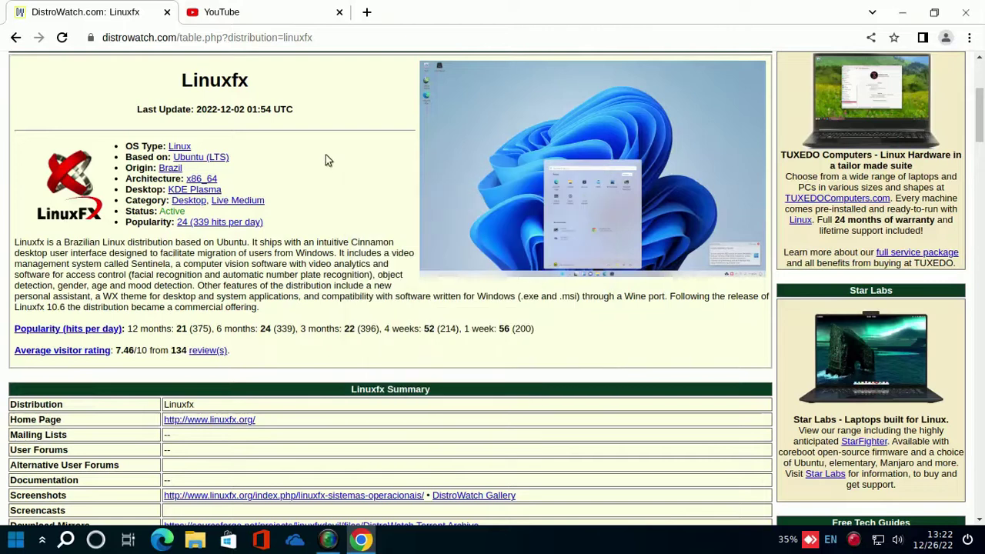
{"action": "right_click", "coordinate": [270, 185]}
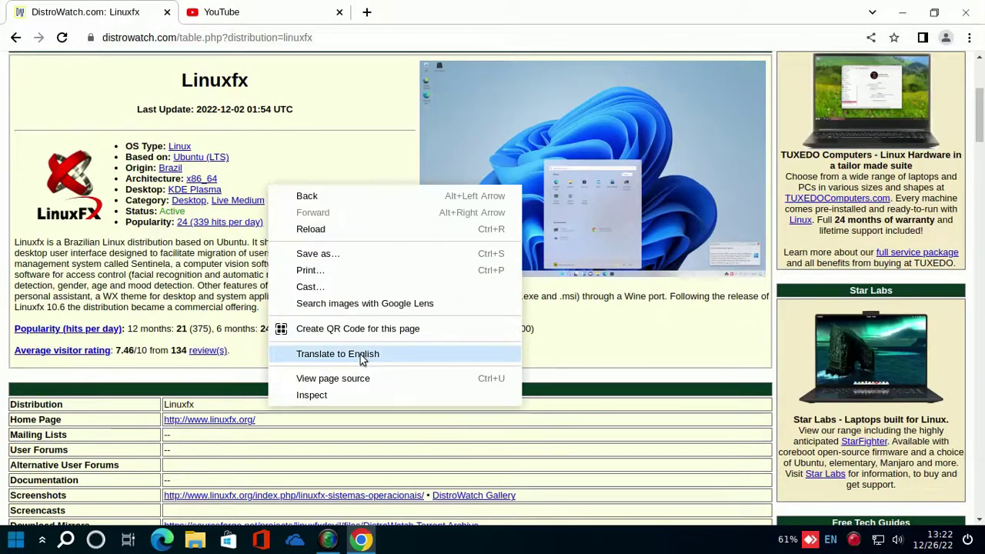
{"action": "left_click", "coordinate": [362, 353]}
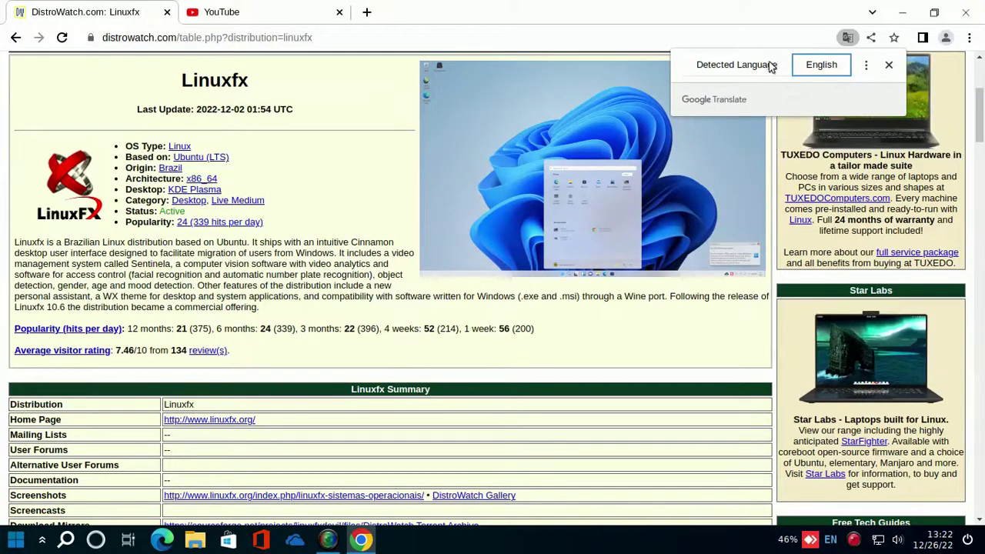
{"action": "left_click", "coordinate": [865, 65]}
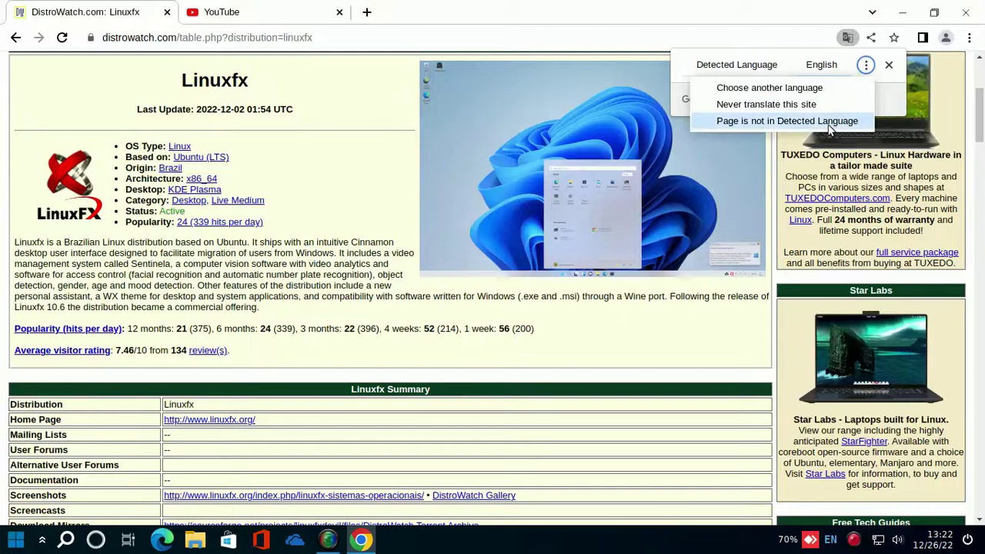
{"action": "left_click", "coordinate": [808, 86]}
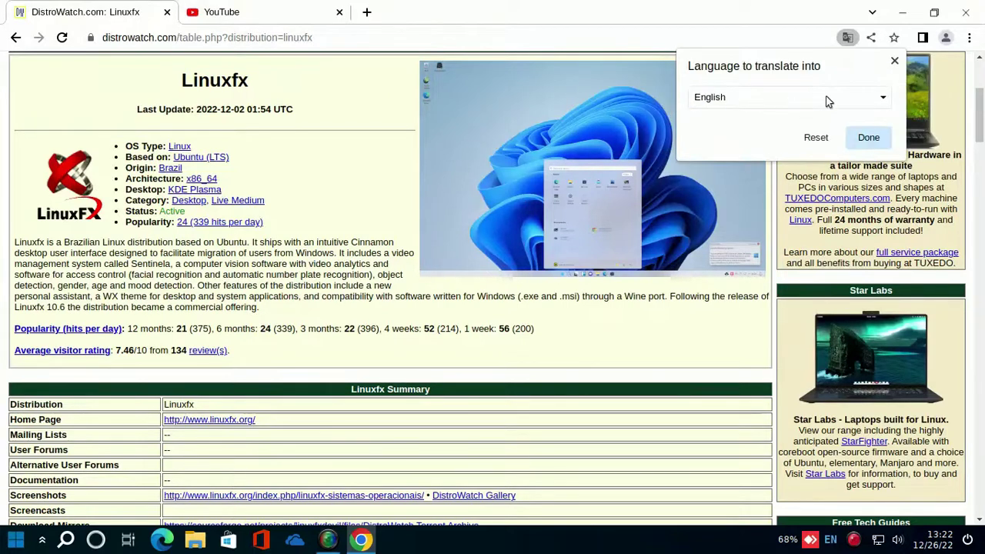
{"action": "left_click", "coordinate": [828, 102]}
{"action": "scroll", "coordinate": [538, 353], "scroll_direction": "down", "scroll_amount": 6}
{"action": "scroll", "coordinate": [540, 361], "scroll_direction": "down", "scroll_amount": 8}
{"action": "scroll", "coordinate": [541, 361], "scroll_direction": "down", "scroll_amount": 4}
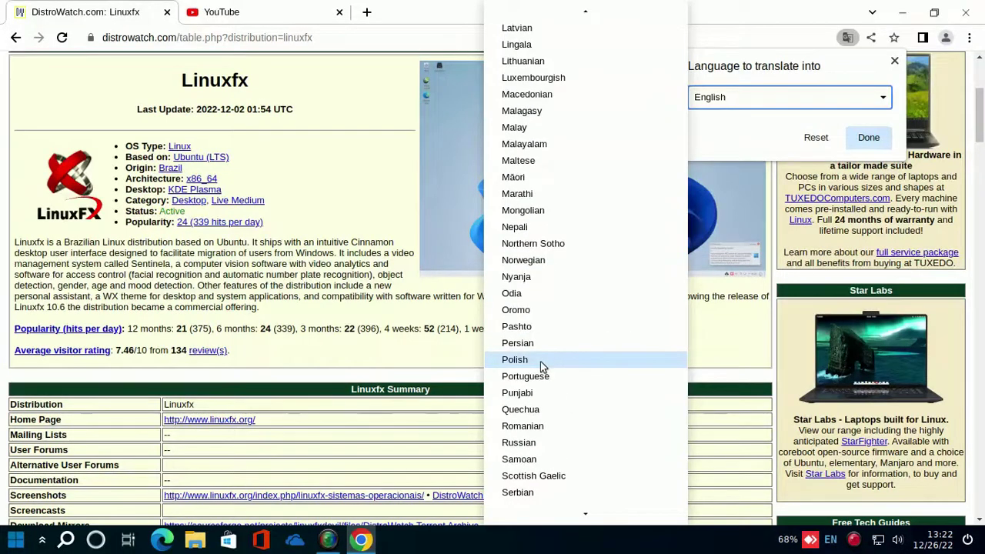
{"action": "left_click", "coordinate": [544, 376]}
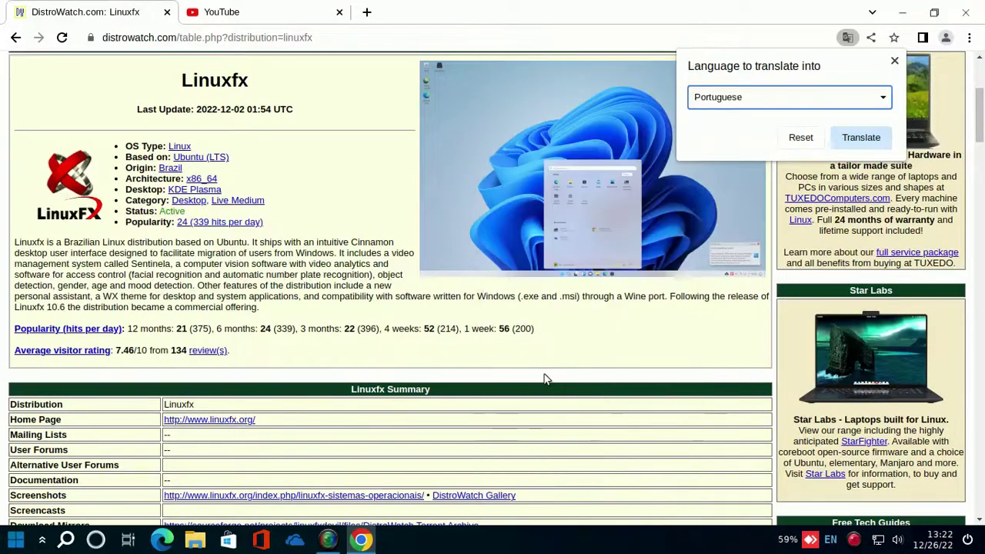
{"action": "left_click", "coordinate": [852, 138]}
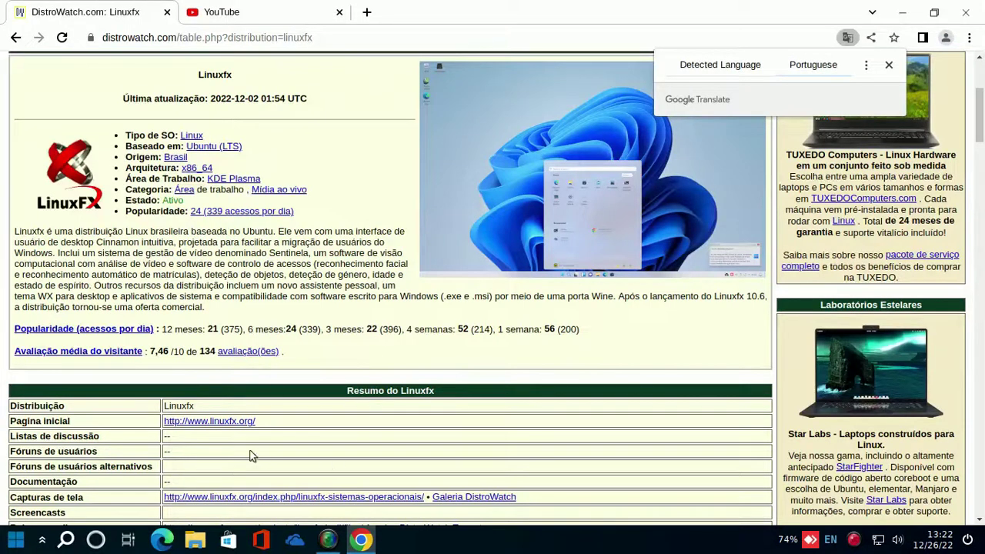
Open the linuxfx.org home page and the SourceForge download mirror from the summary table in separate new tabs.
{"action": "right_click", "coordinate": [235, 421]}
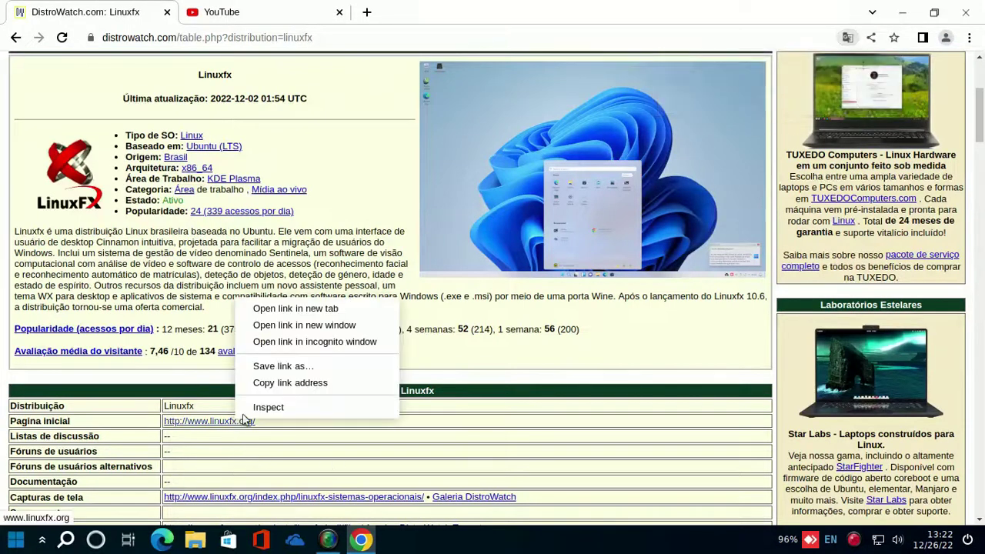
{"action": "left_click", "coordinate": [330, 310]}
{"action": "scroll", "coordinate": [329, 289], "scroll_direction": "down", "scroll_amount": 3}
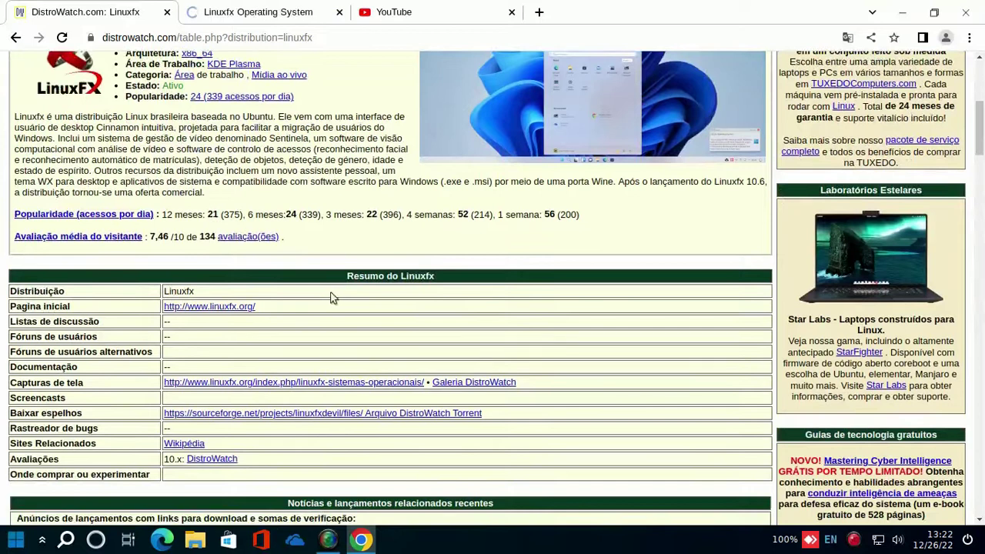
{"action": "right_click", "coordinate": [278, 416]}
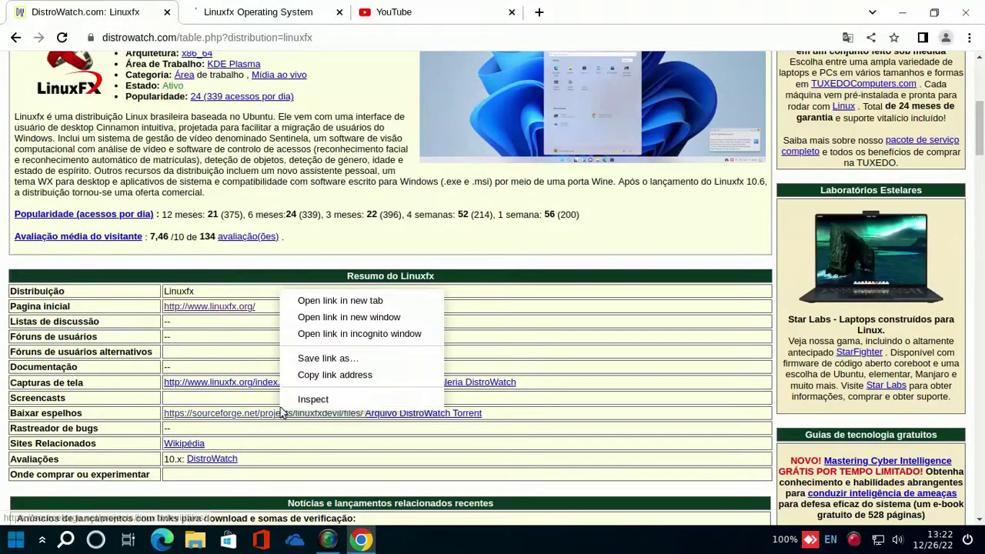
{"action": "left_click", "coordinate": [343, 306]}
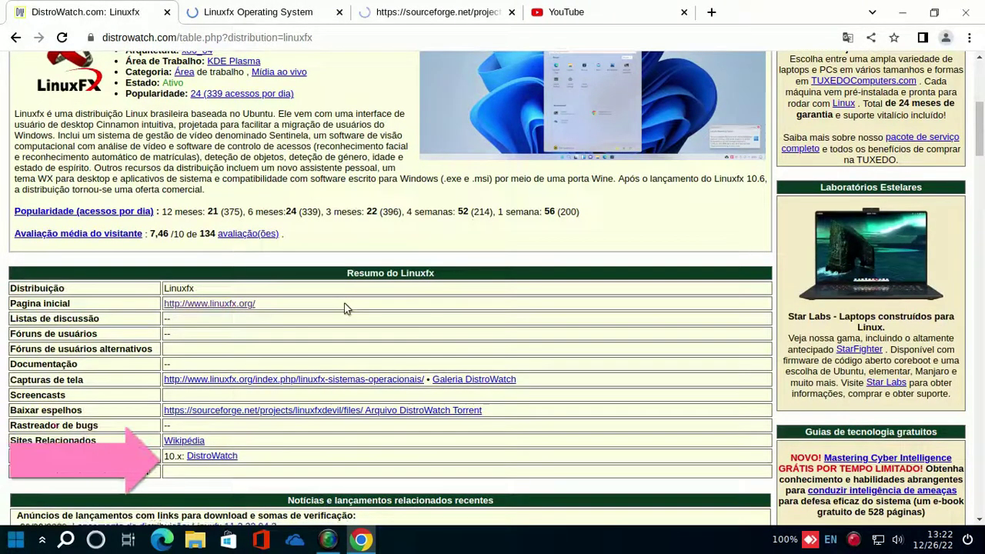
Examine the Linuxfx release feature table and the package version list further down the DistroWatch page.
{"action": "scroll", "coordinate": [344, 308], "scroll_direction": "down", "scroll_amount": 7}
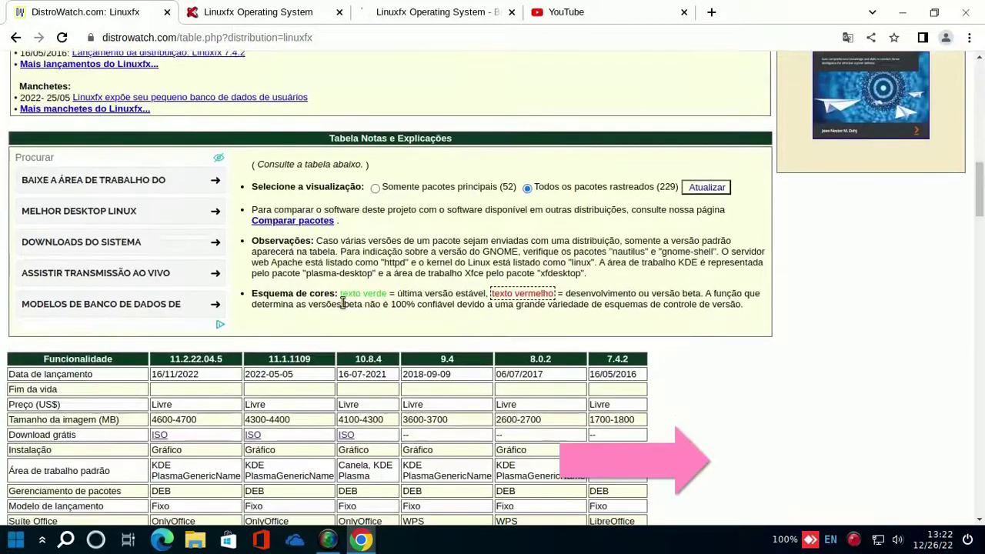
{"action": "scroll", "coordinate": [343, 303], "scroll_direction": "down", "scroll_amount": 2}
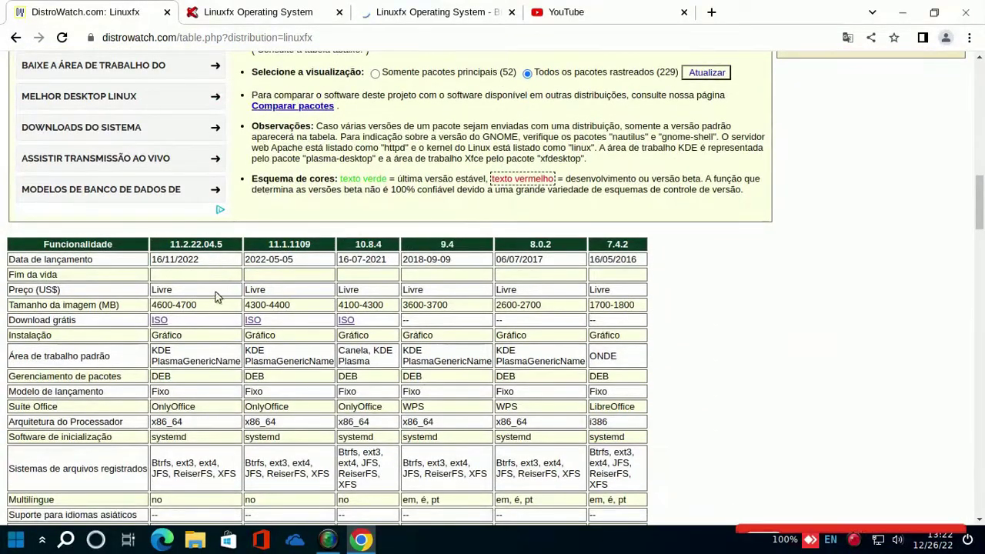
{"action": "scroll", "coordinate": [216, 302], "scroll_direction": "down", "scroll_amount": 3}
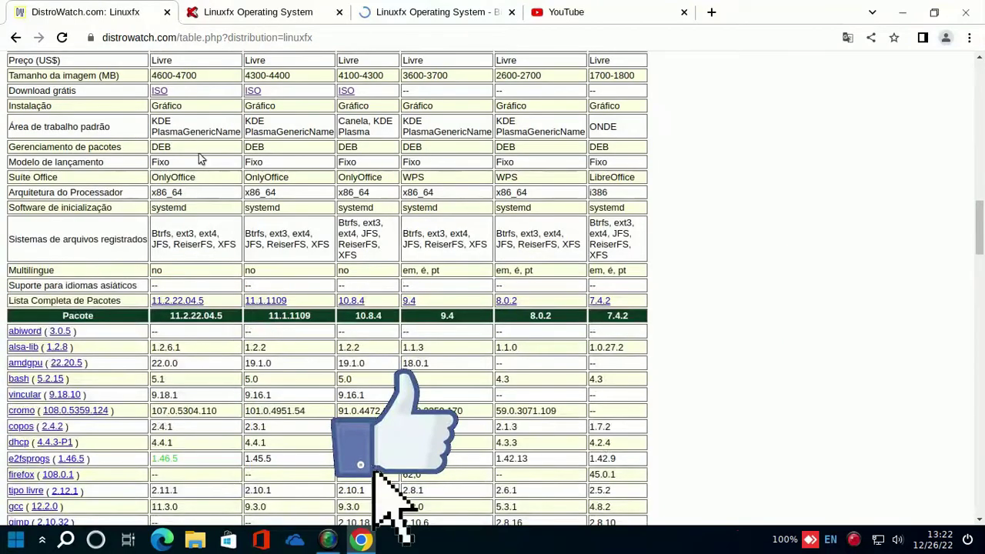
{"action": "scroll", "coordinate": [195, 148], "scroll_direction": "down", "scroll_amount": 12}
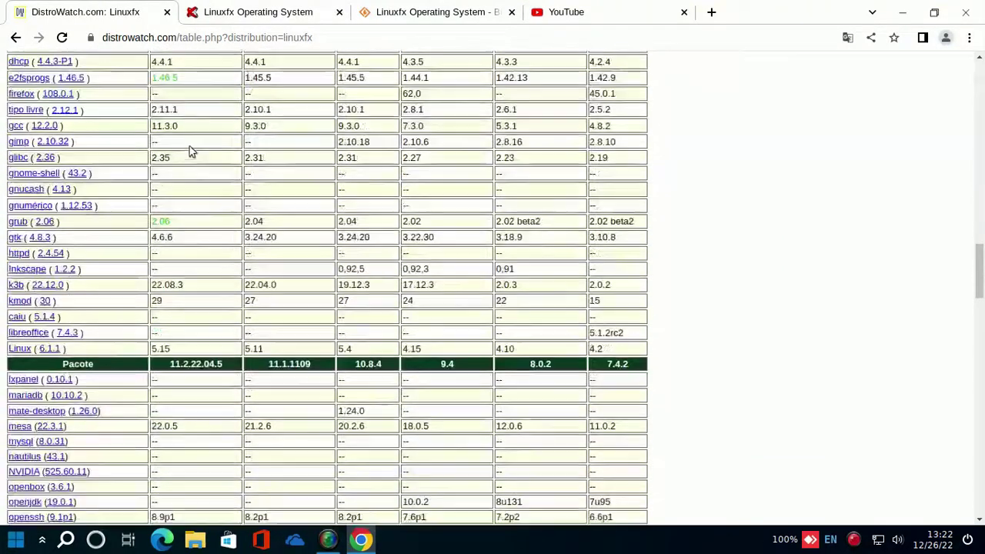
Read the rest of the Linuxfx package version list and the reader reviews on the DistroWatch page.
{"action": "scroll", "coordinate": [189, 146], "scroll_direction": "down", "scroll_amount": 2}
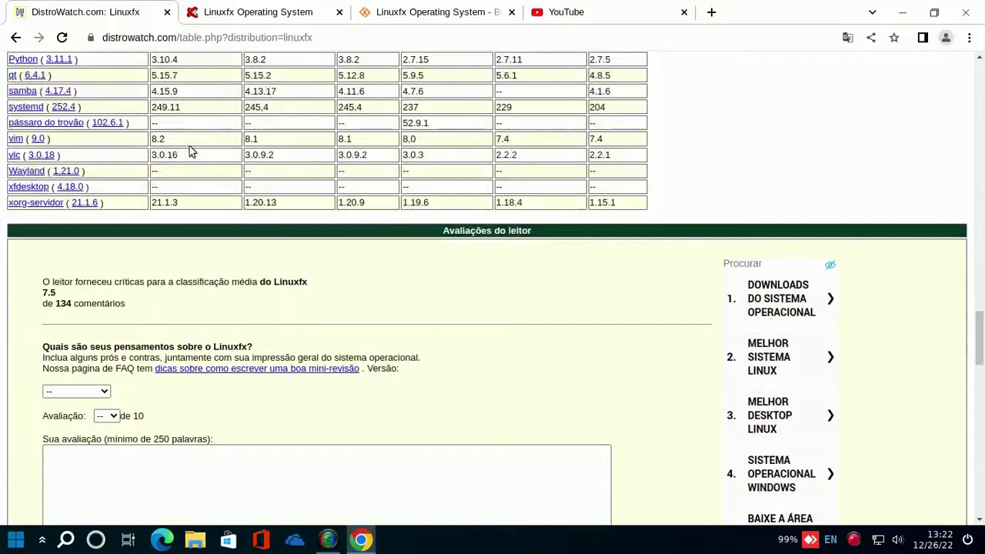
{"action": "scroll", "coordinate": [148, 279], "scroll_direction": "down", "scroll_amount": 8}
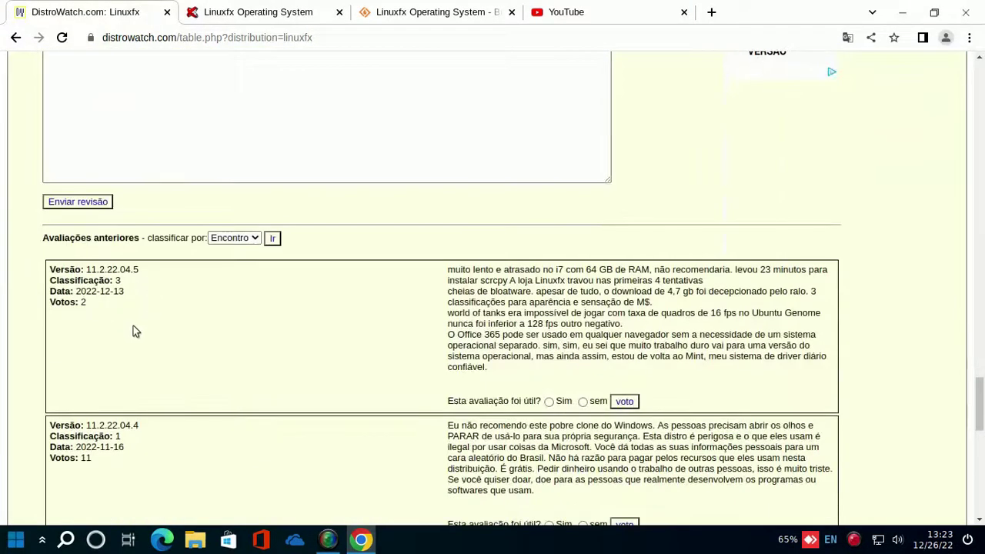
{"action": "scroll", "coordinate": [169, 308], "scroll_direction": "down", "scroll_amount": 2}
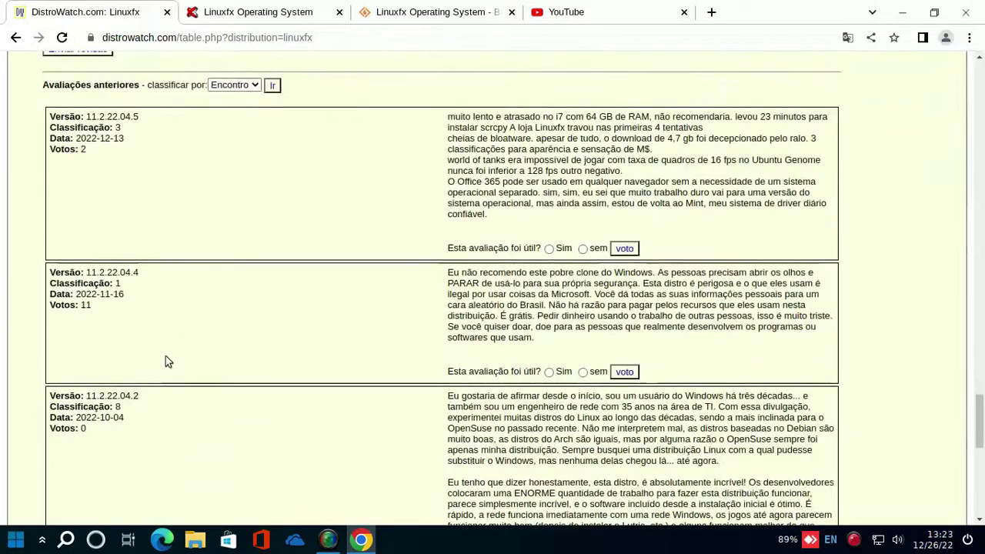
{"action": "scroll", "coordinate": [823, 401], "scroll_direction": "down", "scroll_amount": 4}
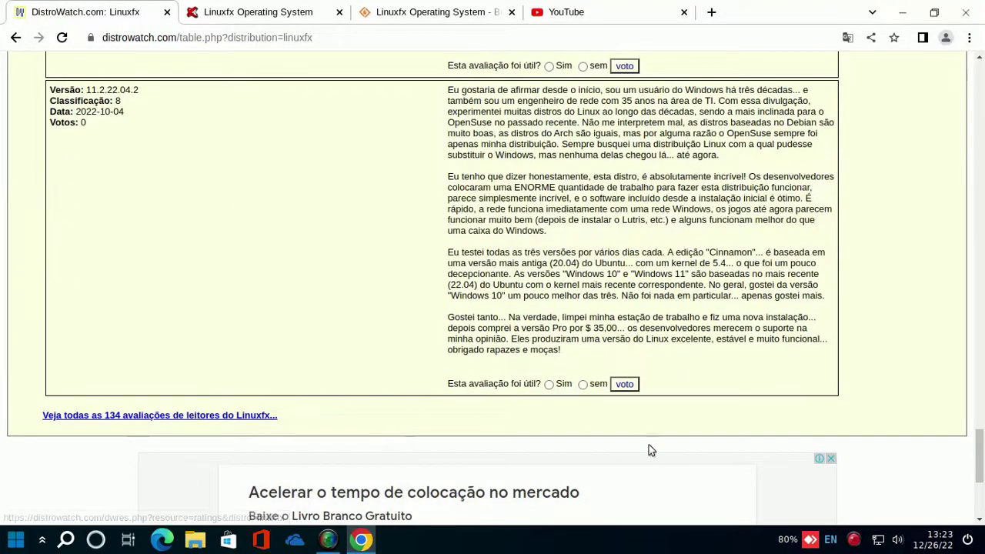
Open the DistroWatch home page and examine the Page Hit Ranking around Linuxfx's entry.
{"action": "left_click_drag", "start_coordinate": [978, 454], "coordinate": [976, 25]}
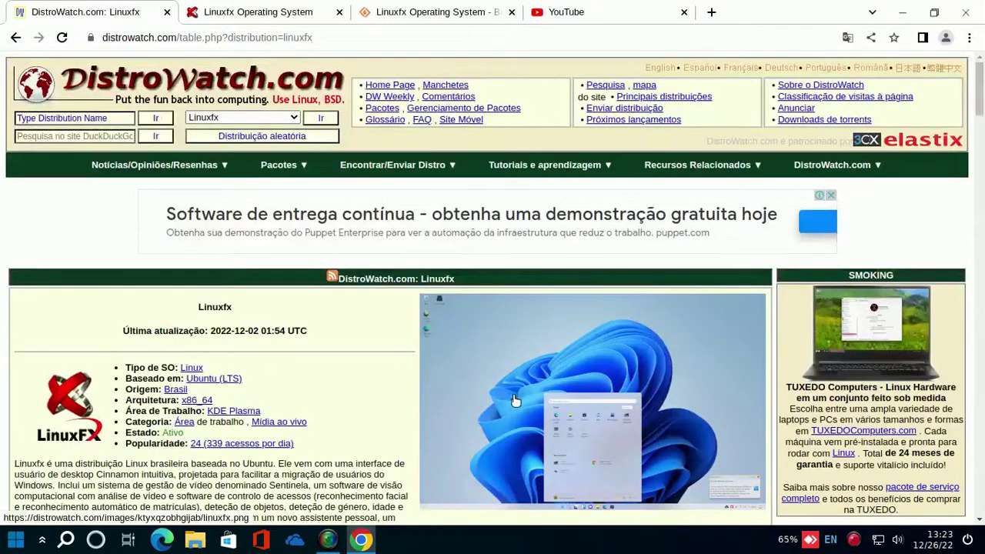
{"action": "left_click", "coordinate": [266, 91]}
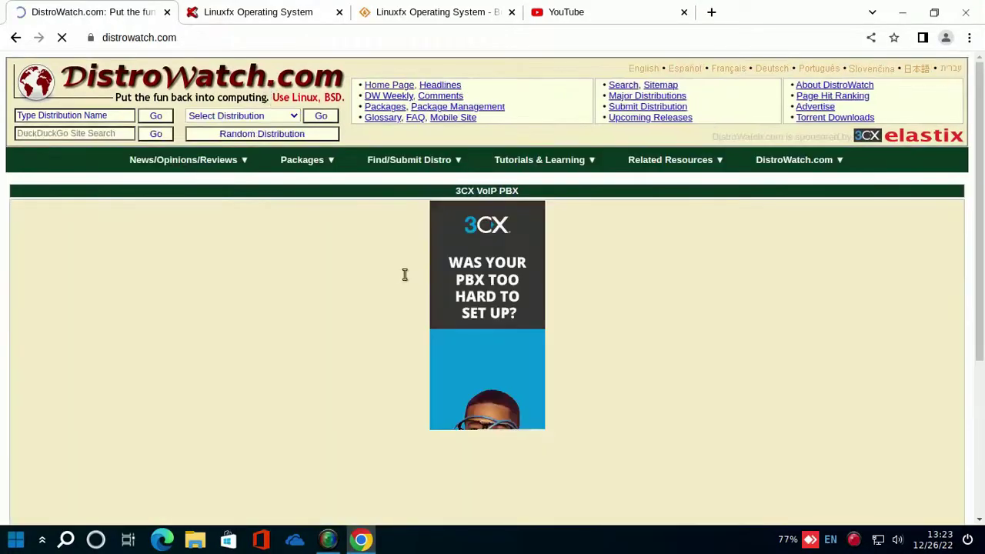
{"action": "scroll", "coordinate": [914, 317], "scroll_direction": "down", "scroll_amount": 2}
{"action": "scroll", "coordinate": [914, 317], "scroll_direction": "down", "scroll_amount": 5}
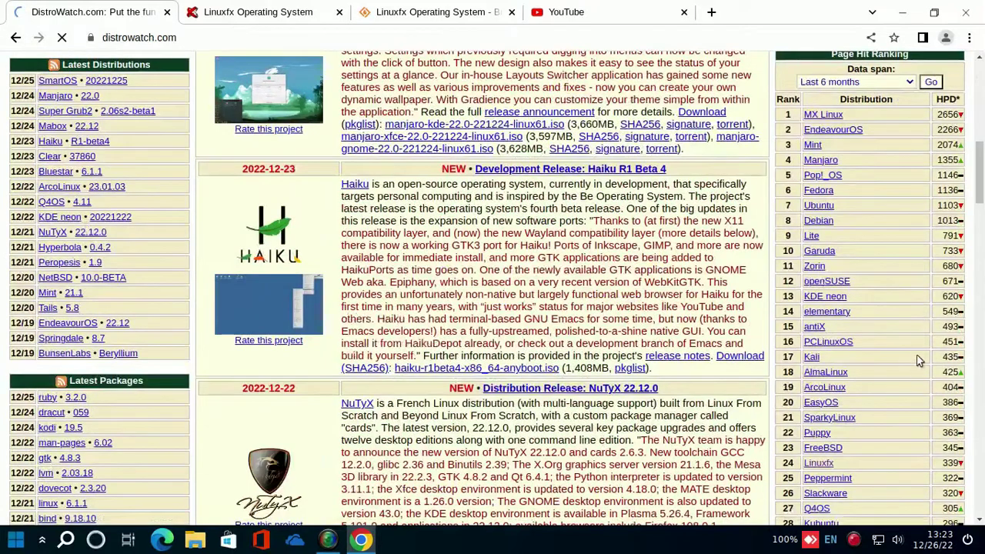
{"action": "scroll", "coordinate": [919, 393], "scroll_direction": "down", "scroll_amount": 1}
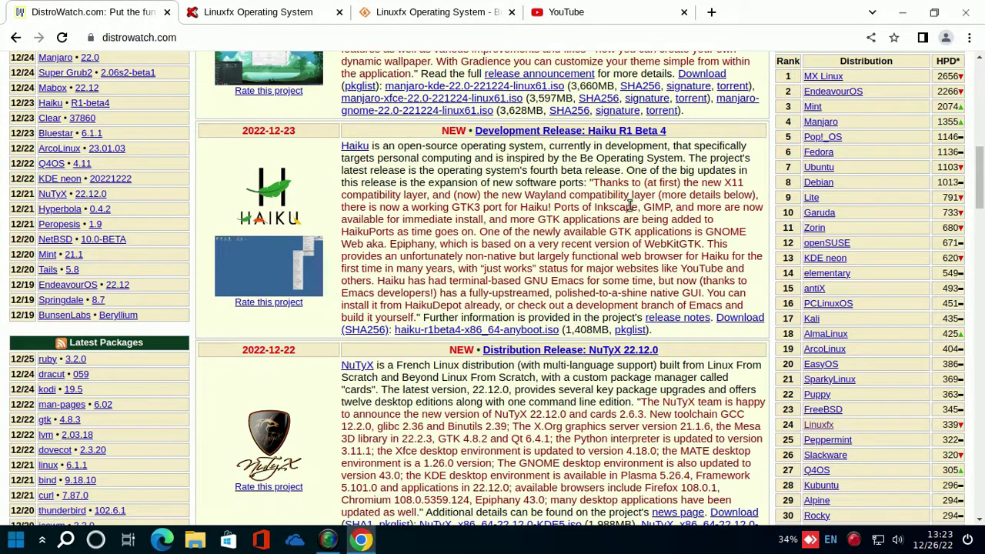
Switch to the linuxfx.org home page and read its feature overview and the Windows 10 desktop theme description.
{"action": "left_click", "coordinate": [295, 13]}
{"action": "scroll", "coordinate": [865, 259], "scroll_direction": "down", "scroll_amount": 5}
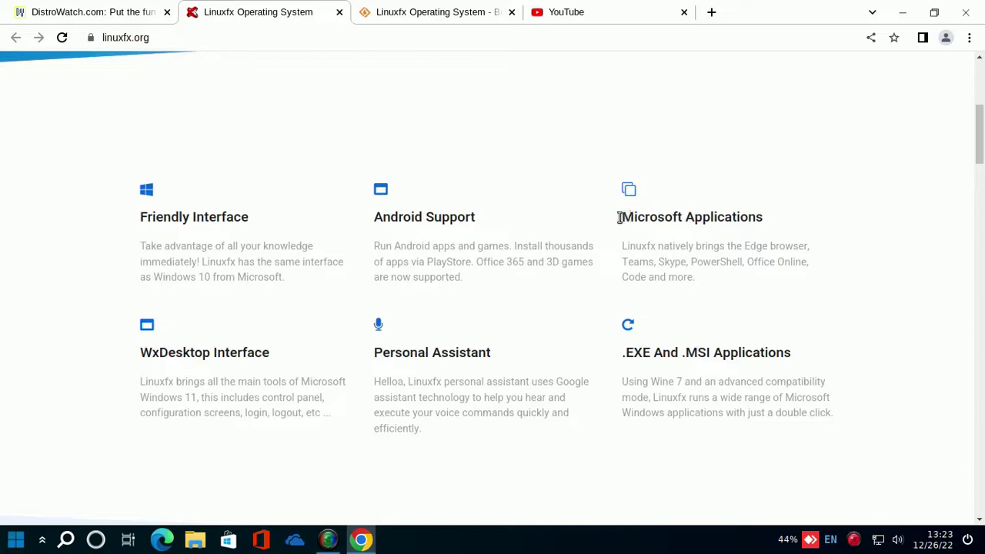
{"action": "scroll", "coordinate": [581, 289], "scroll_direction": "down", "scroll_amount": 4}
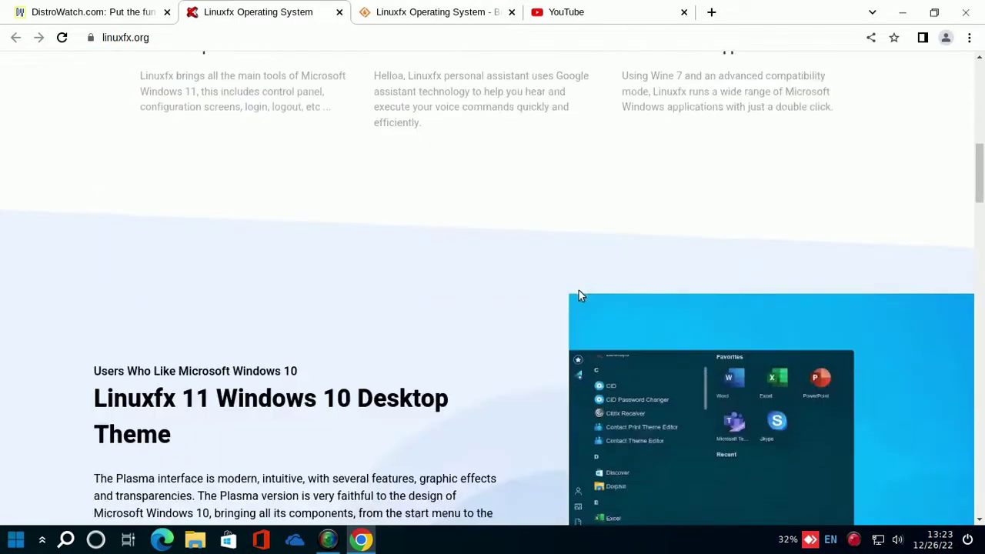
{"action": "scroll", "coordinate": [579, 296], "scroll_direction": "down", "scroll_amount": 2}
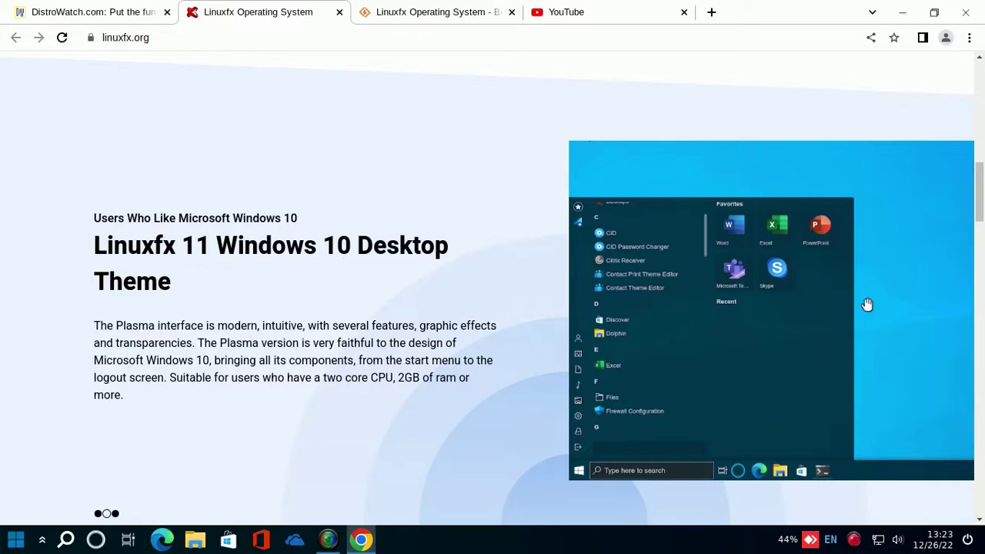
{"action": "scroll", "coordinate": [394, 256], "scroll_direction": "down", "scroll_amount": 3}
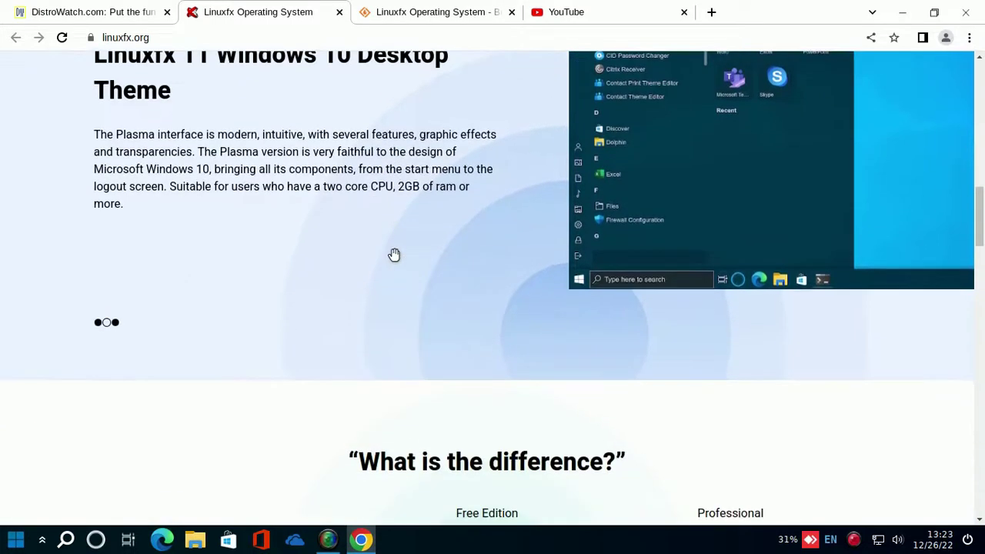
View the Linuxfx 11 Cinnamon and Linuxfx 11 Professional slides in the edition carousel on linuxfx.org.
{"action": "left_click", "coordinate": [117, 319]}
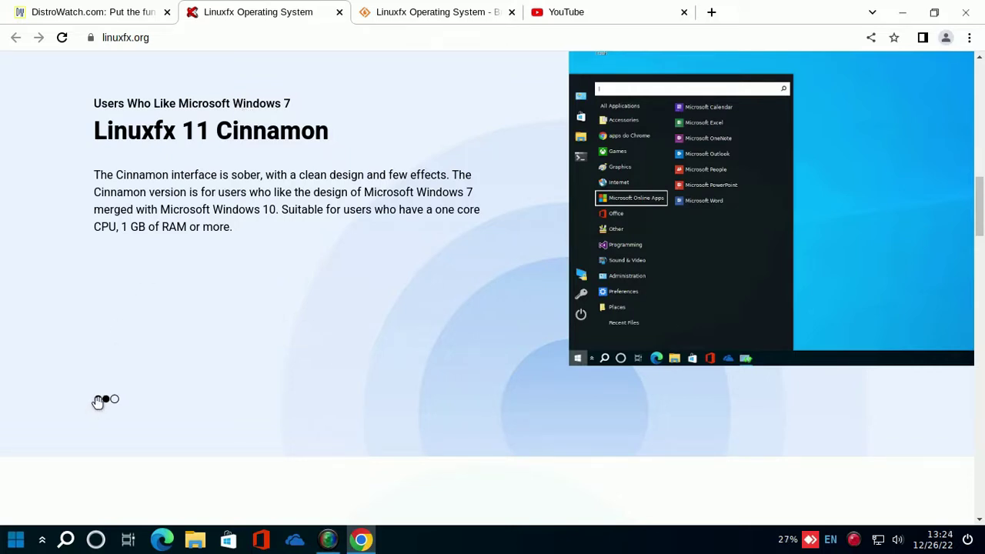
{"action": "scroll", "coordinate": [96, 405], "scroll_direction": "up", "scroll_amount": 1}
{"action": "scroll", "coordinate": [98, 411], "scroll_direction": "down", "scroll_amount": 2}
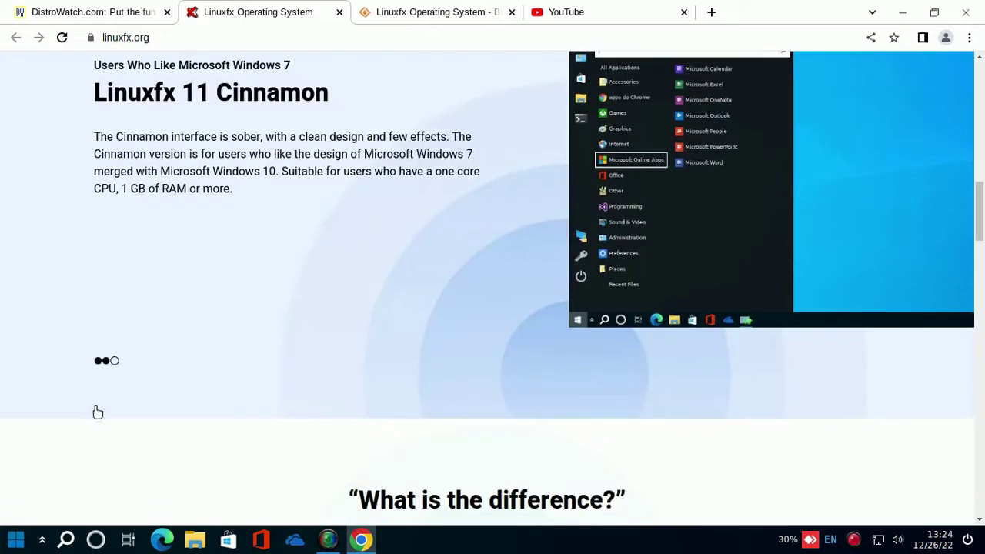
{"action": "left_click", "coordinate": [99, 362]}
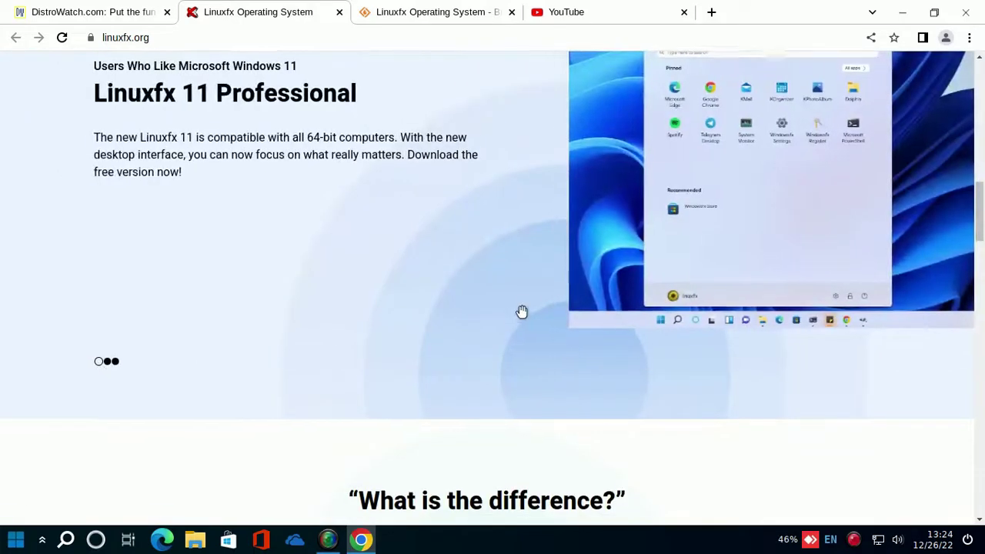
{"action": "scroll", "coordinate": [522, 311], "scroll_direction": "up", "scroll_amount": 1}
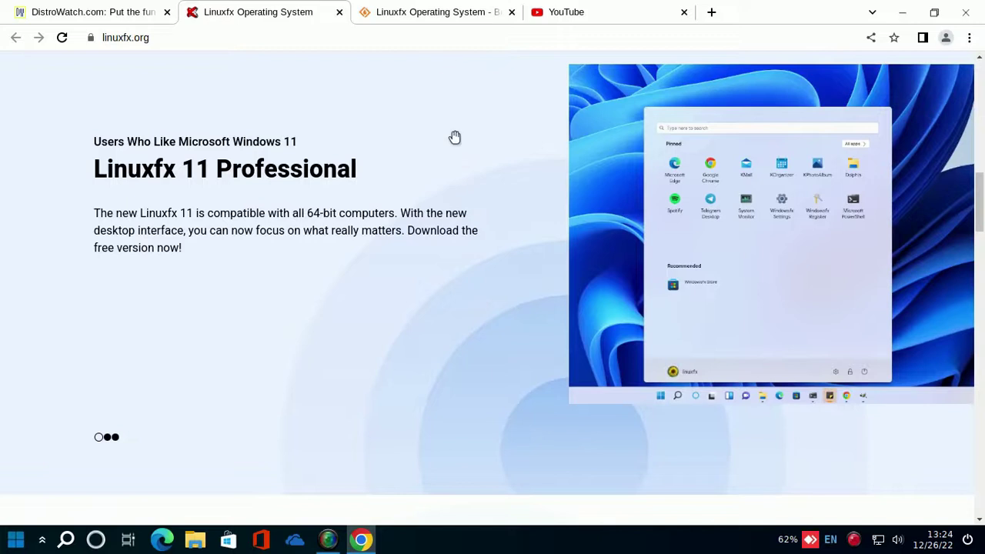
Open the Free Edition (x86-64 bits PC) download page from the linuxfx.org site navigation.
{"action": "scroll", "coordinate": [454, 129], "scroll_direction": "up", "scroll_amount": 10}
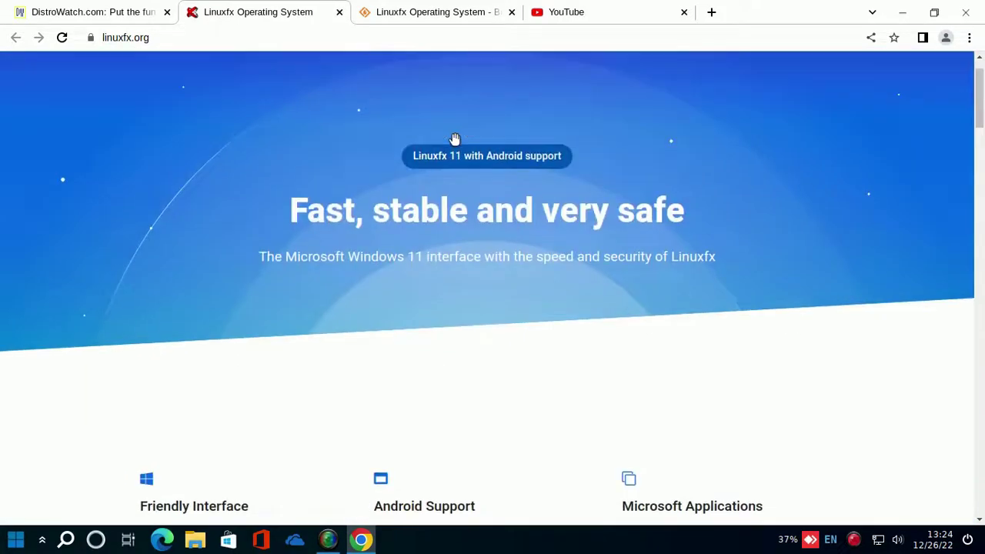
{"action": "scroll", "coordinate": [455, 138], "scroll_direction": "up", "scroll_amount": 1}
{"action": "mouse_move", "coordinate": [607, 105]}
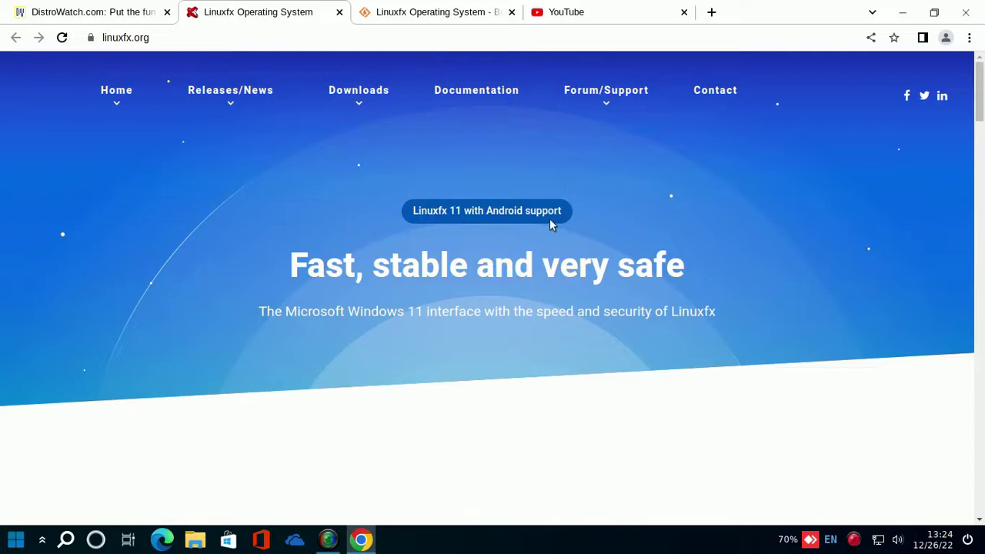
{"action": "mouse_move", "coordinate": [357, 108]}
{"action": "left_click", "coordinate": [359, 158]}
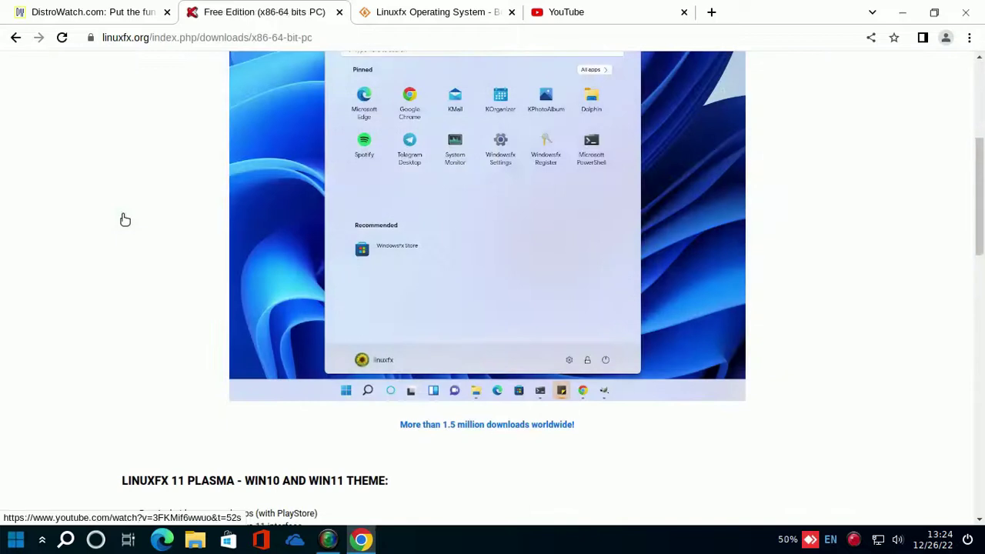
Read the features and system requirements of the Linuxfx 11 Plasma and Cinnamon editions down to the download link.
{"action": "scroll", "coordinate": [125, 220], "scroll_direction": "down", "scroll_amount": 2}
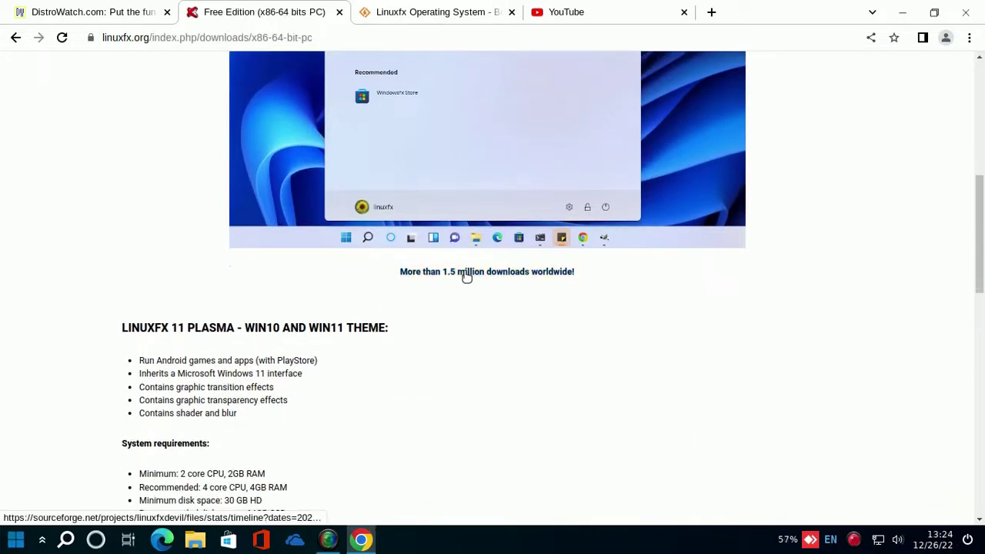
{"action": "scroll", "coordinate": [561, 314], "scroll_direction": "down", "scroll_amount": 1}
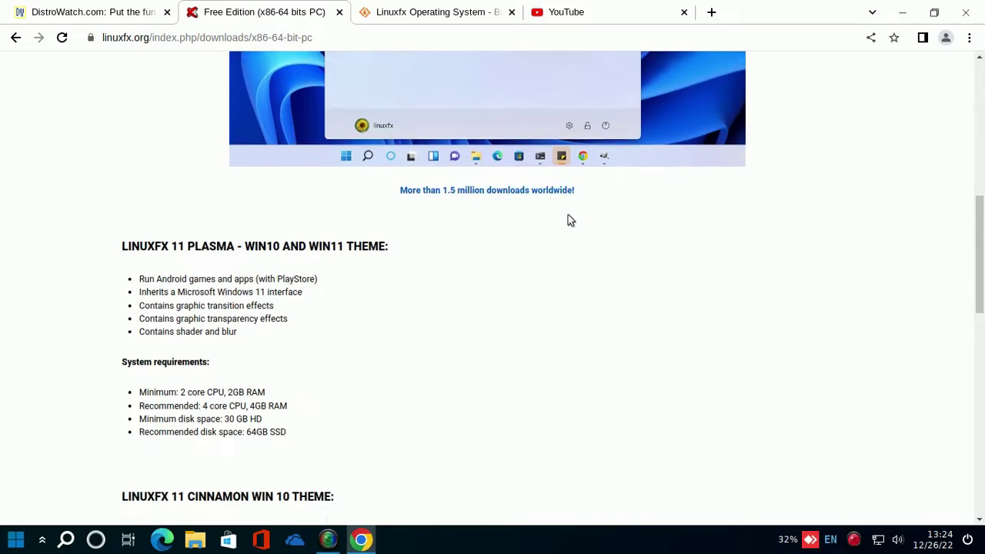
{"action": "scroll", "coordinate": [567, 215], "scroll_direction": "down", "scroll_amount": 1}
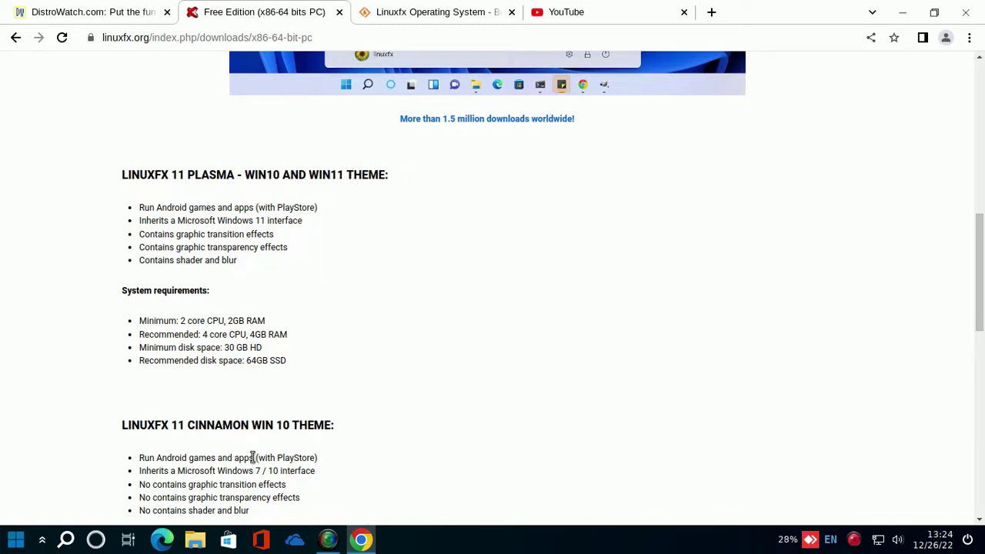
{"action": "scroll", "coordinate": [403, 249], "scroll_direction": "down", "scroll_amount": 1}
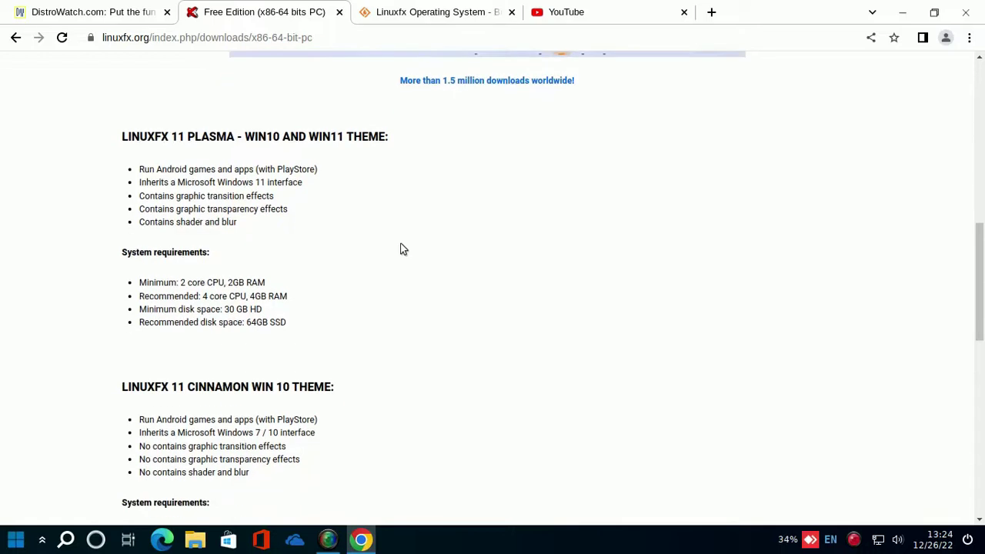
{"action": "scroll", "coordinate": [372, 282], "scroll_direction": "down", "scroll_amount": 4}
{"action": "scroll", "coordinate": [377, 350], "scroll_direction": "down", "scroll_amount": 1}
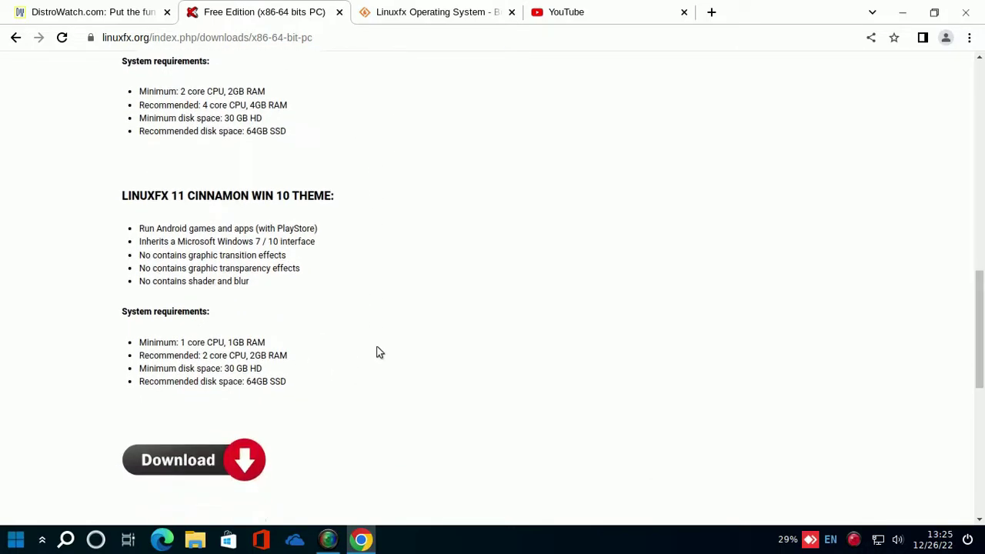
{"action": "scroll", "coordinate": [377, 350], "scroll_direction": "down", "scroll_amount": 2}
{"action": "scroll", "coordinate": [405, 377], "scroll_direction": "down", "scroll_amount": 2}
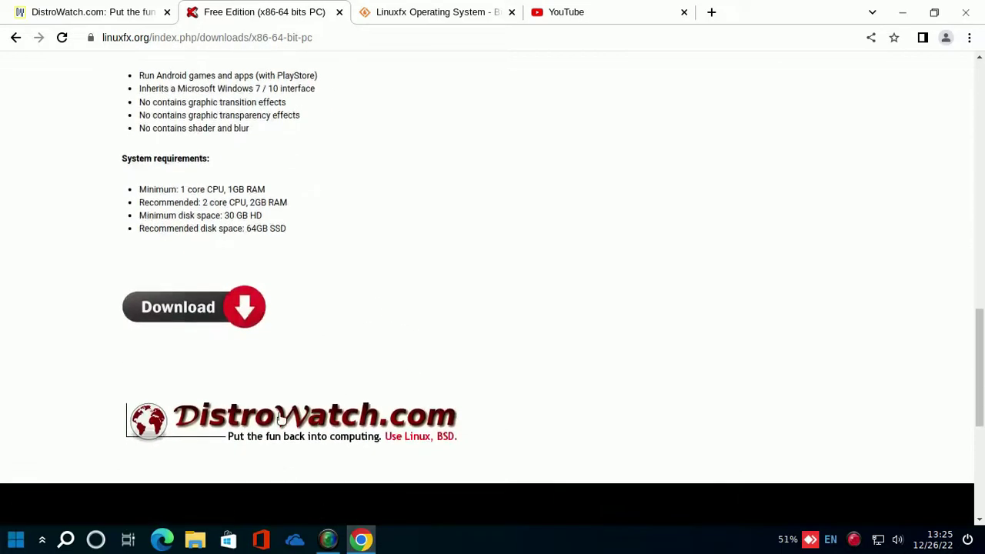
Switch to the SourceForge project's Files page and examine the listed Linuxfx ISO downloads.
{"action": "left_click", "coordinate": [459, 17]}
{"action": "scroll", "coordinate": [439, 247], "scroll_direction": "down", "scroll_amount": 4}
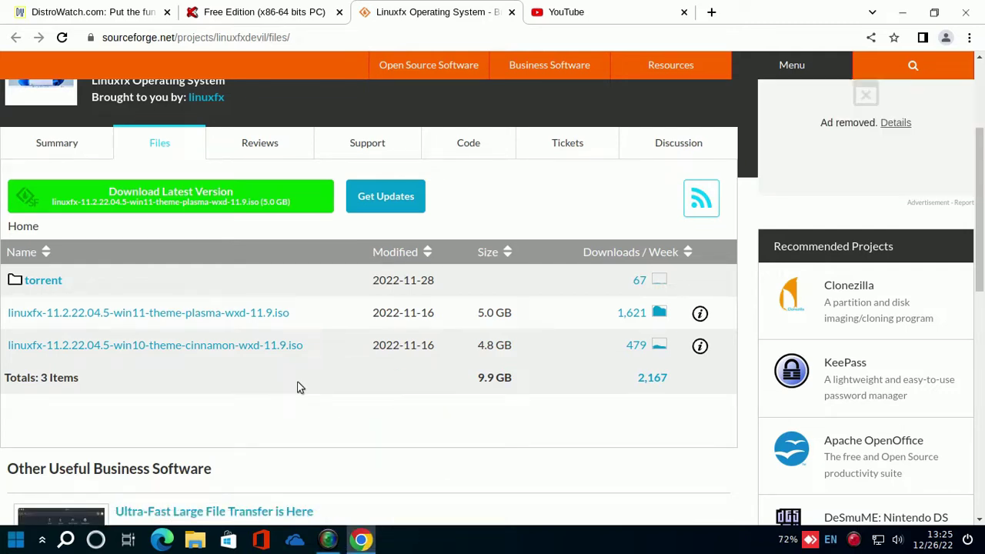
Switch to the YouTube home page and turn the banner ad's sound on and off again.
{"action": "left_click", "coordinate": [589, 12]}
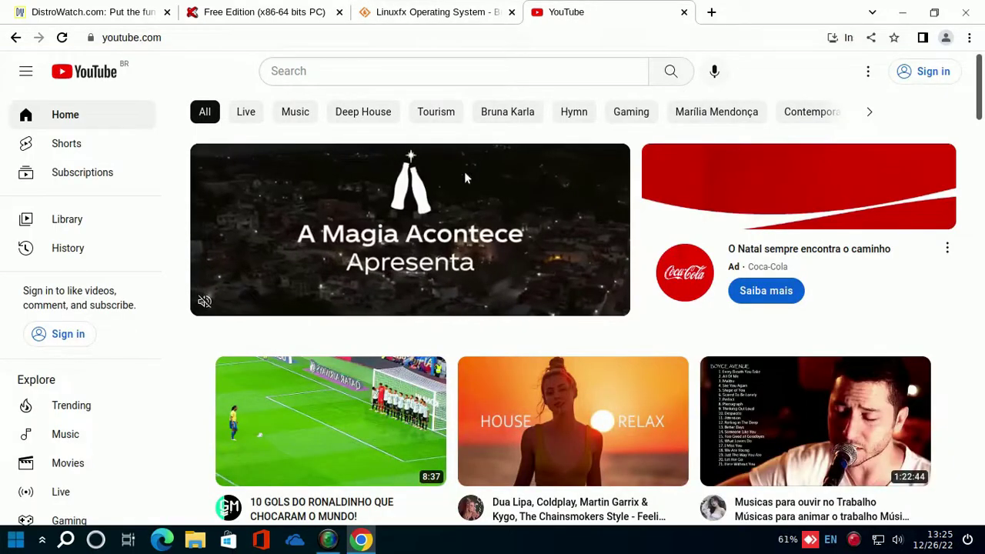
{"action": "left_click", "coordinate": [204, 302]}
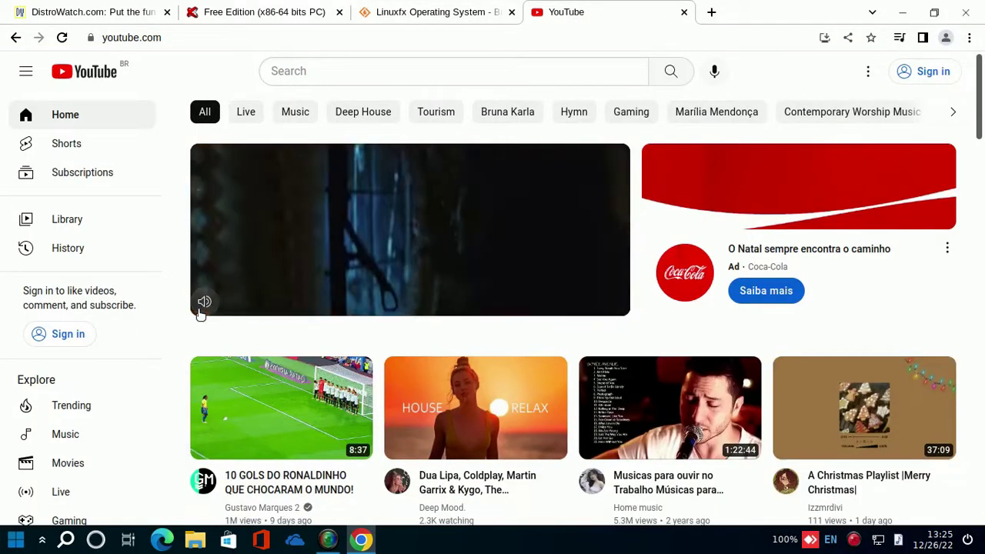
{"action": "left_click", "coordinate": [204, 302]}
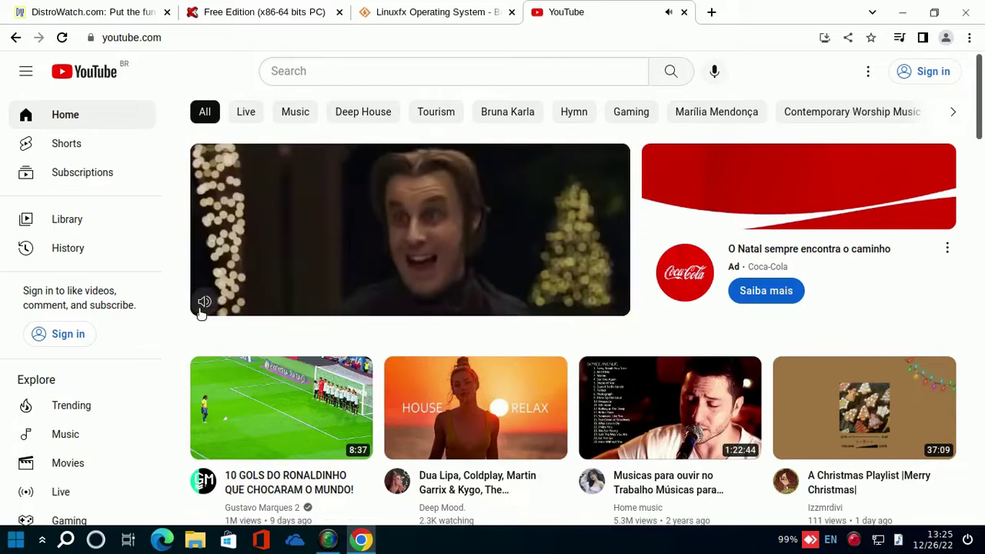
Search YouTube for "fetha tutorials" using the suggested spelling, and look over the first results.
{"action": "left_click", "coordinate": [341, 76]}
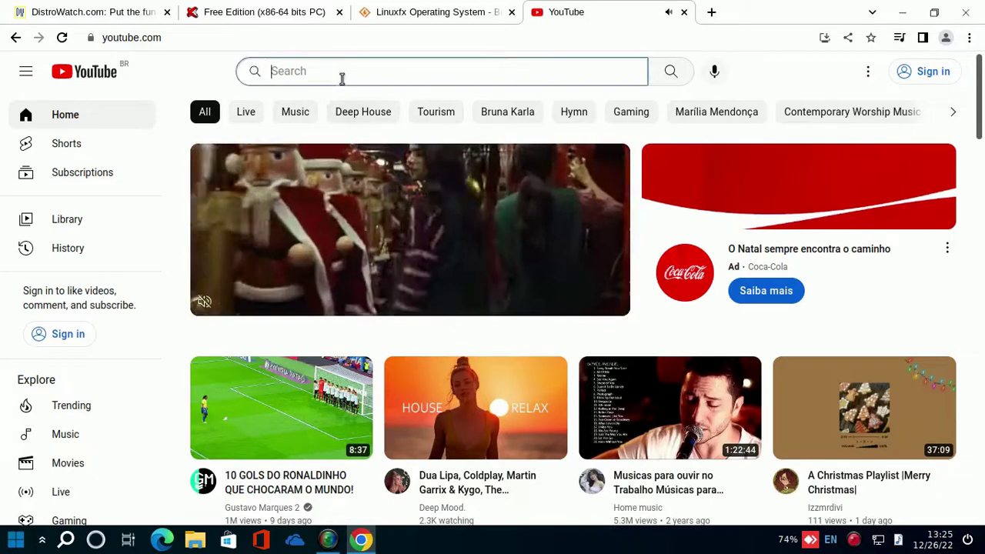
{"action": "type", "text": "feth"}
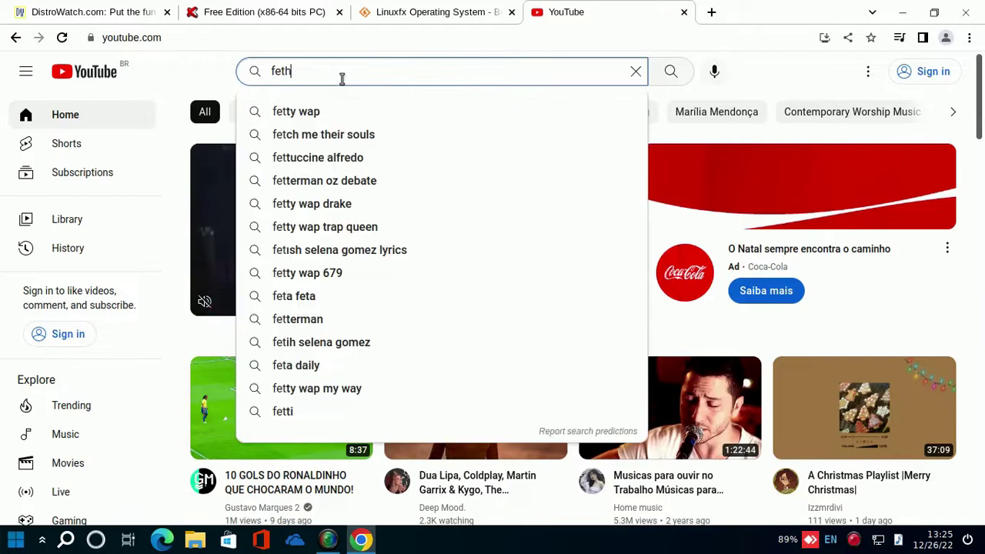
{"action": "type", "text": "a tutor"}
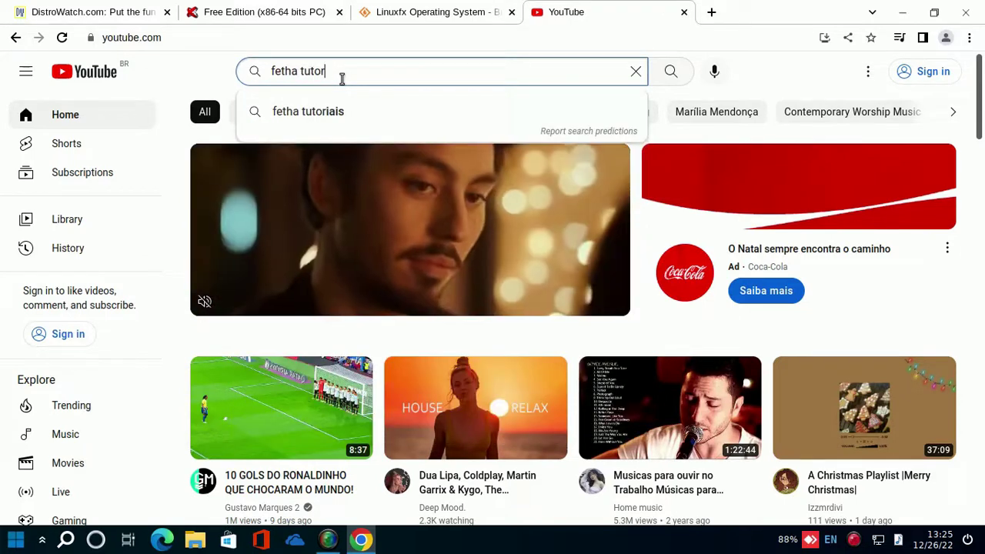
{"action": "type", "text": "ais"}
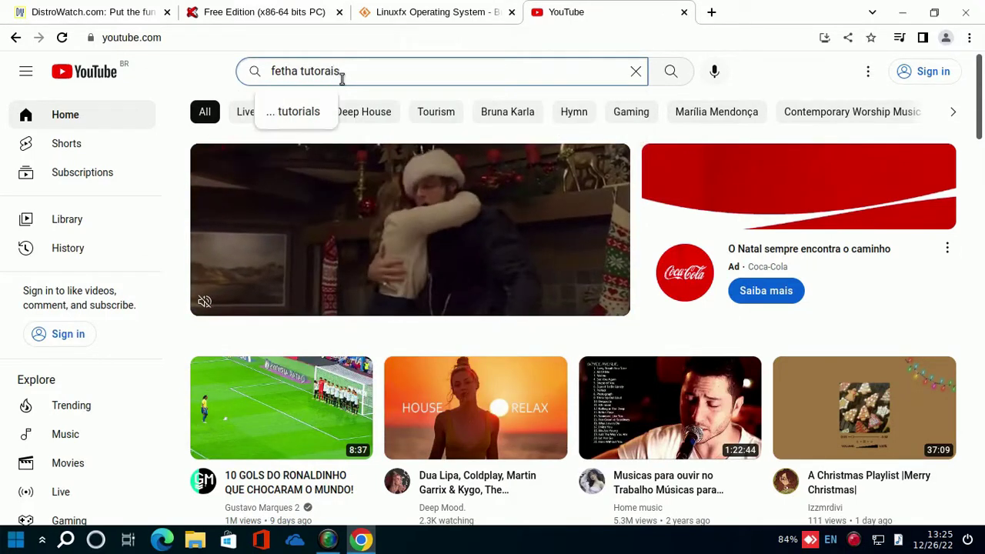
{"action": "left_click", "coordinate": [295, 113]}
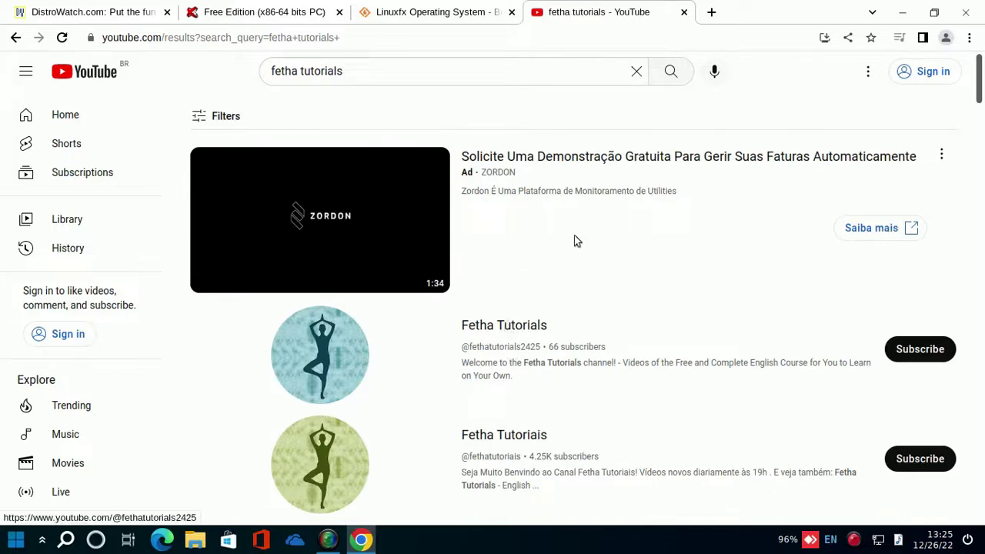
{"action": "scroll", "coordinate": [673, 263], "scroll_direction": "down", "scroll_amount": 1}
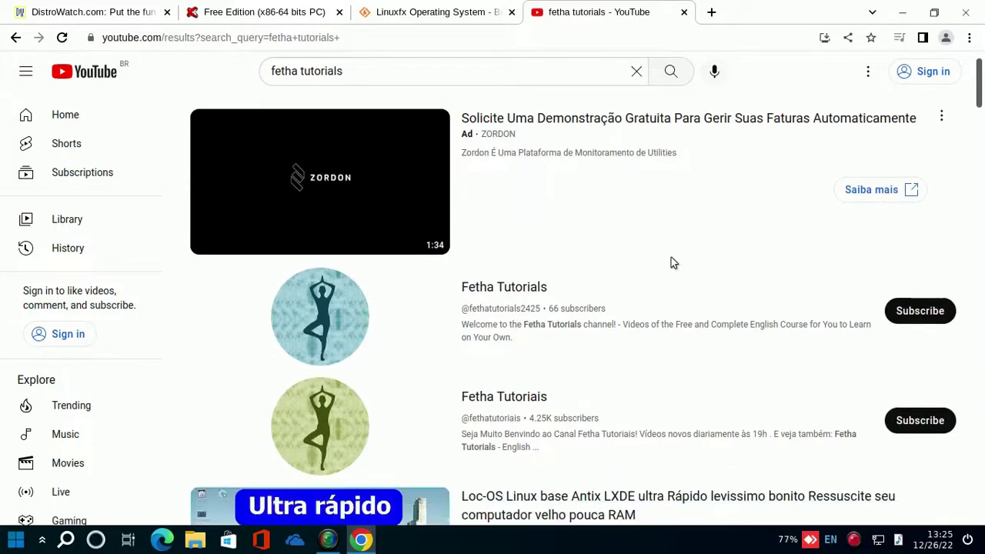
Open the Fetha Tutoriais channel in a new tab and search YouTube for "linuxfx" in the current one.
{"action": "right_click", "coordinate": [504, 400]}
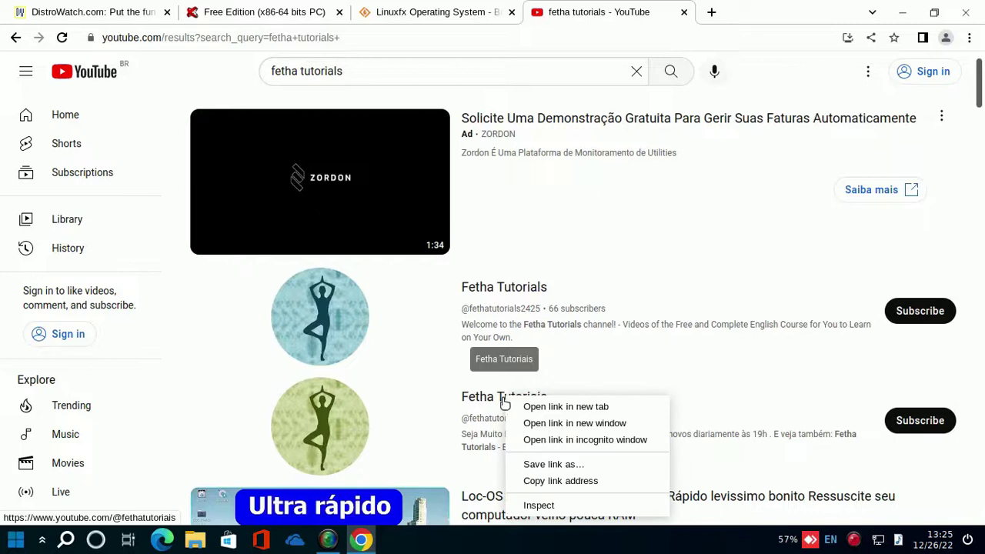
{"action": "left_click", "coordinate": [532, 405]}
{"action": "left_click_drag", "start_coordinate": [358, 70], "coordinate": [250, 79]}
{"action": "type", "text": "linux"}
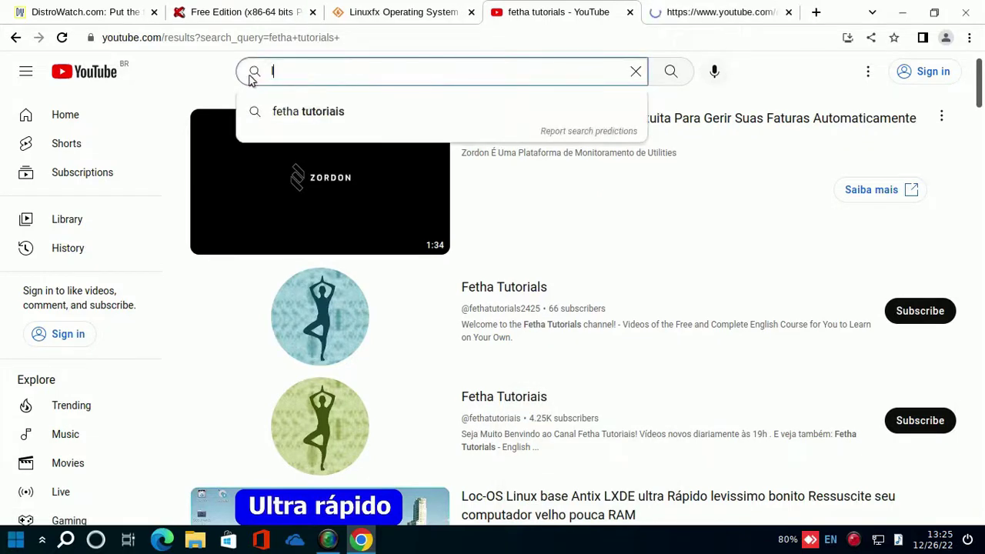
{"action": "type", "text": "fx"}
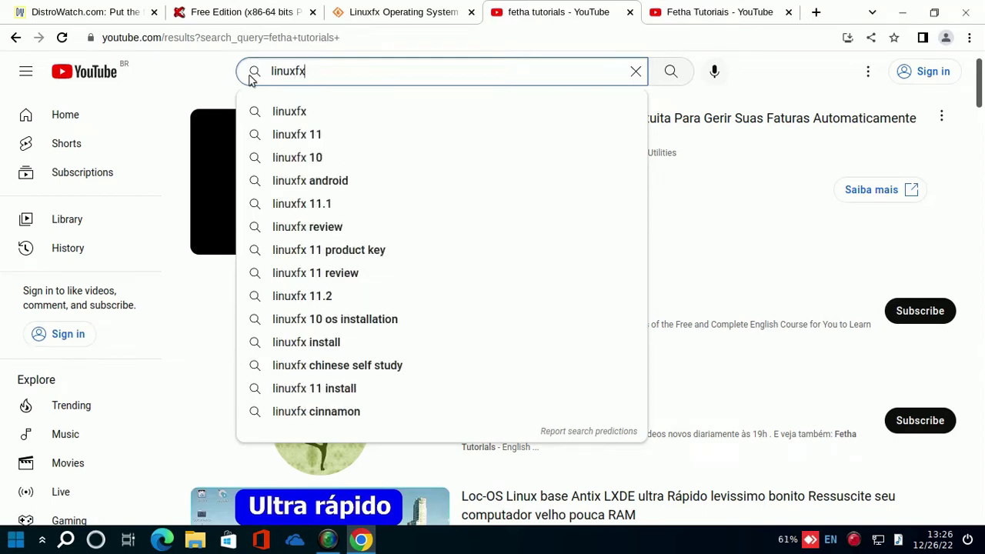
{"action": "key", "text": "Return"}
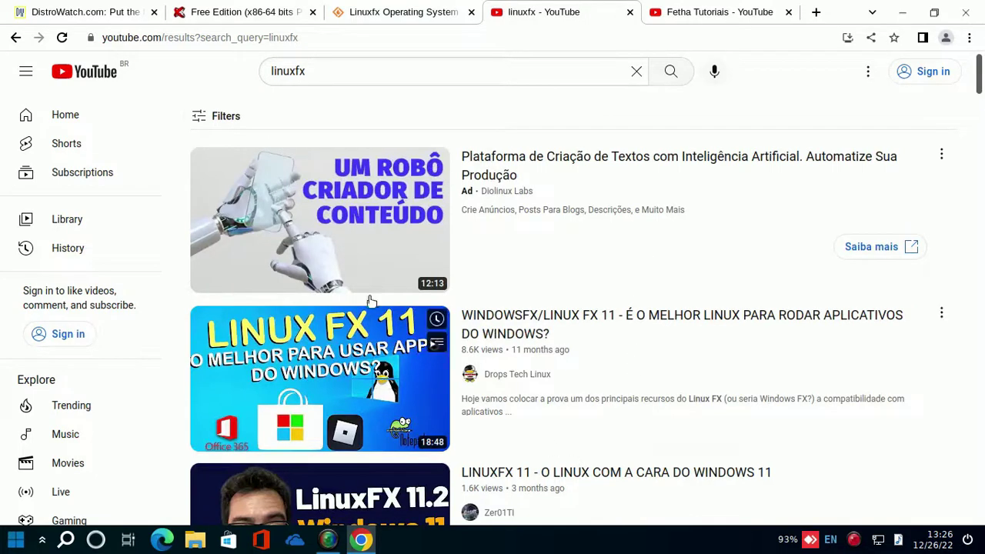
Filter the "linuxfx" results by type Channel and open the Linuxfx channel.
{"action": "left_click", "coordinate": [198, 119]}
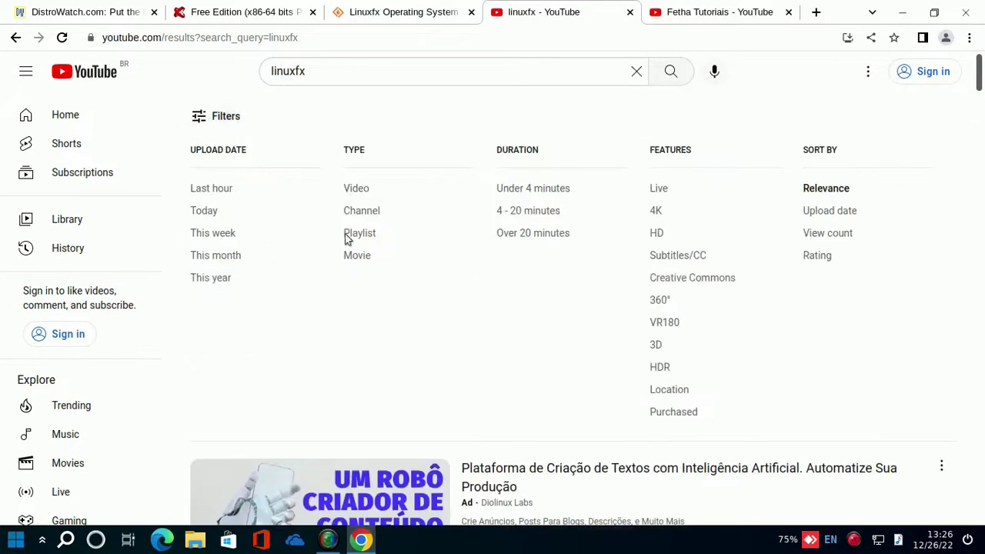
{"action": "left_click", "coordinate": [369, 213]}
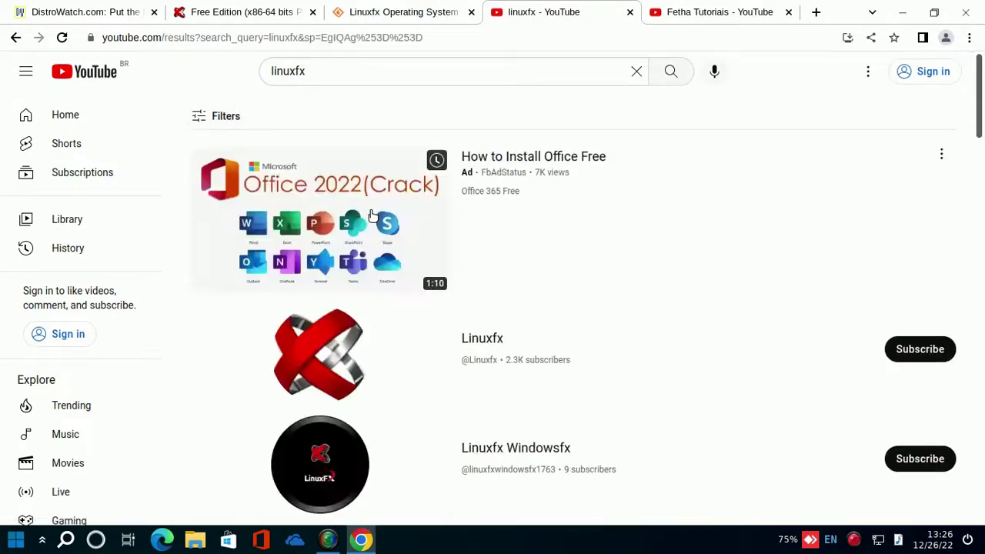
{"action": "left_click", "coordinate": [470, 343]}
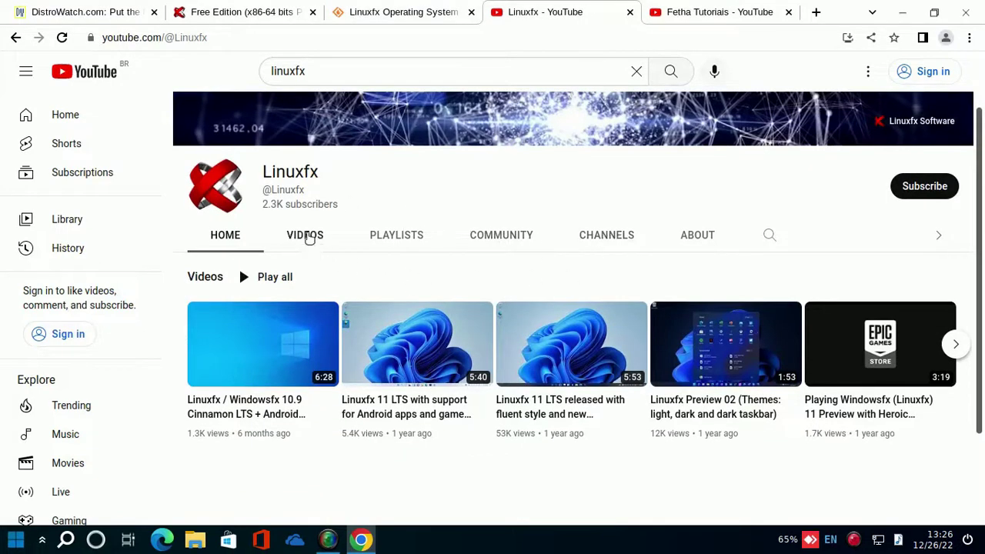
Look over the Linuxfx channel's videos and playlists, returning to the list of uploaded videos.
{"action": "left_click", "coordinate": [309, 236]}
{"action": "scroll", "coordinate": [414, 240], "scroll_direction": "down", "scroll_amount": 2}
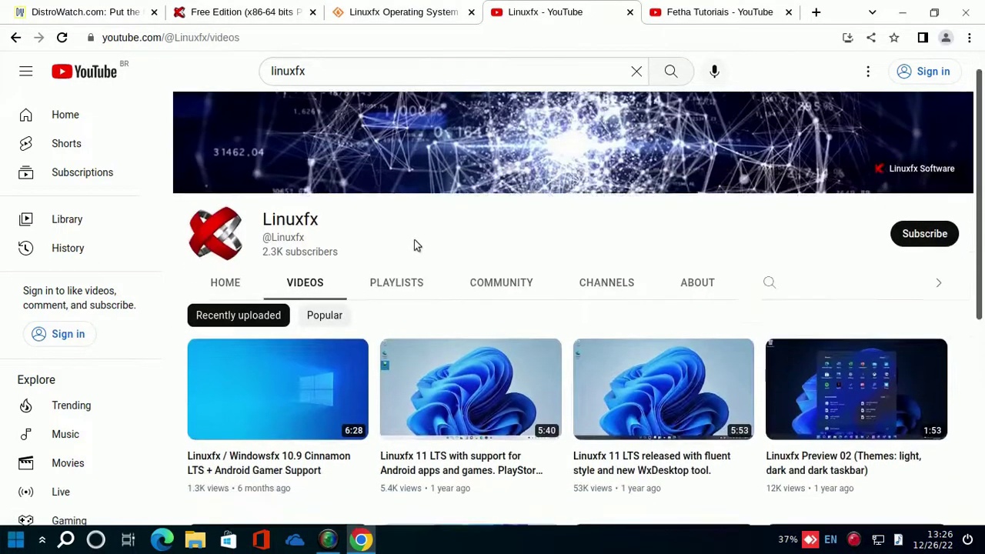
{"action": "left_click", "coordinate": [407, 200]}
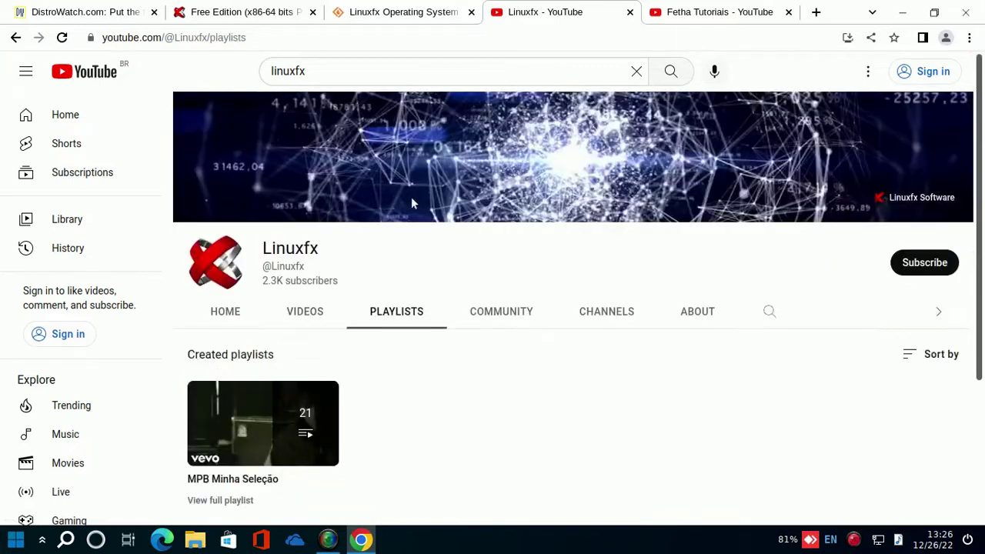
{"action": "left_click", "coordinate": [305, 316]}
{"action": "scroll", "coordinate": [457, 240], "scroll_direction": "down", "scroll_amount": 3}
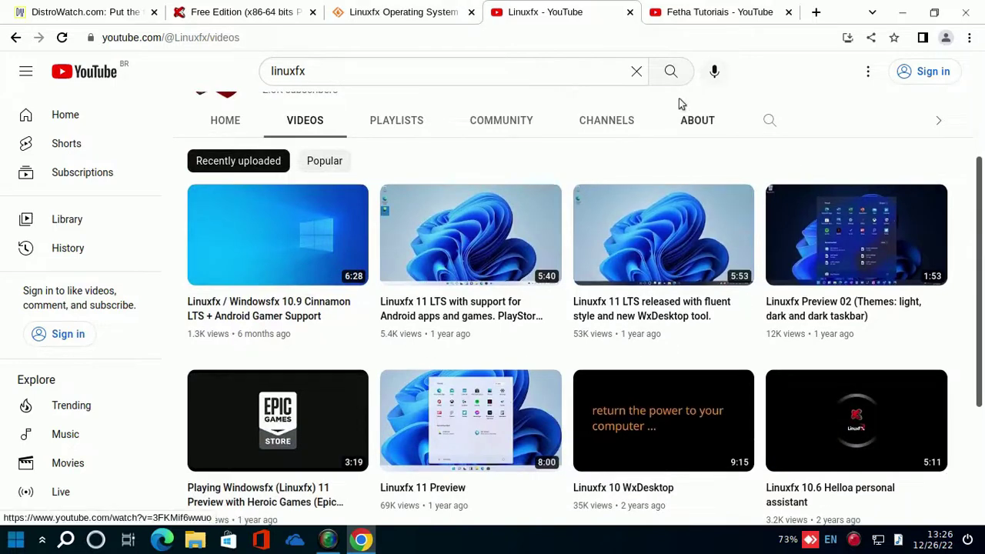
Switch to the Fetha Tutoriais channel and search within it for "rufus".
{"action": "left_click", "coordinate": [714, 12]}
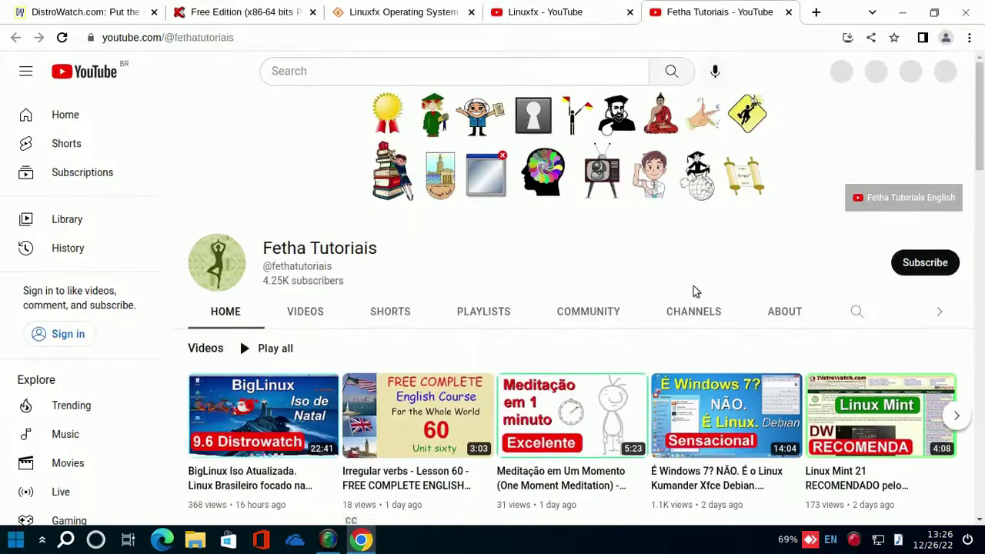
{"action": "left_click", "coordinate": [857, 274]}
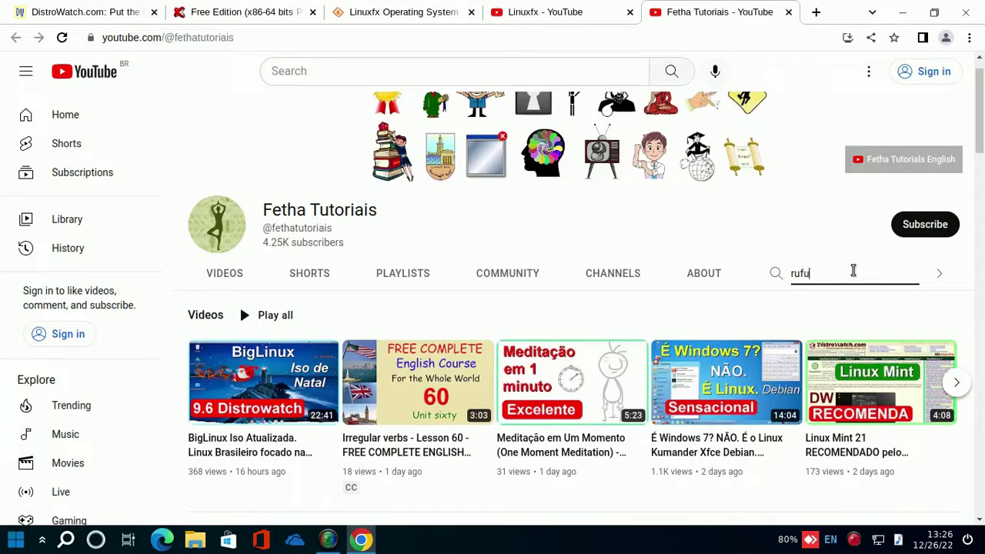
{"action": "key", "text": "Return"}
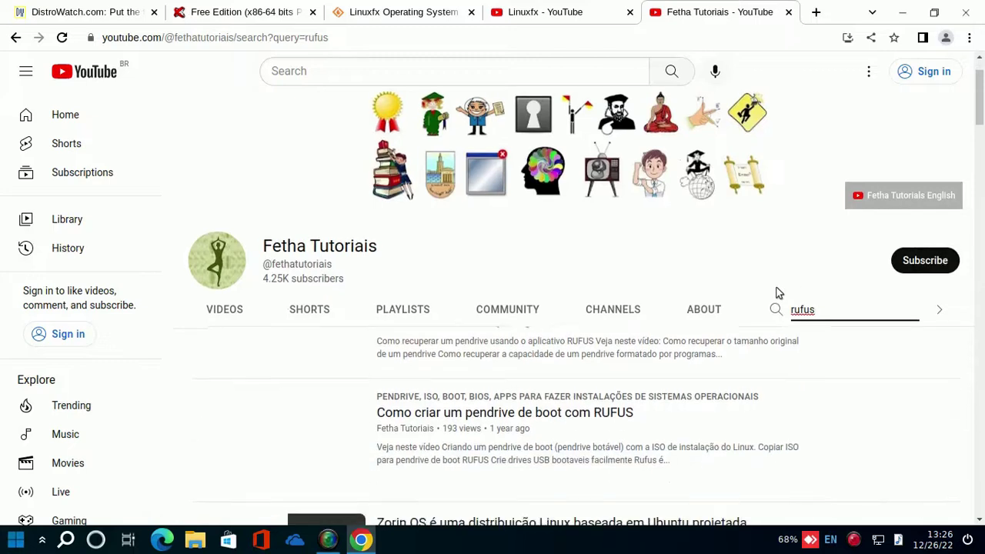
{"action": "scroll", "coordinate": [775, 291], "scroll_direction": "down", "scroll_amount": 1}
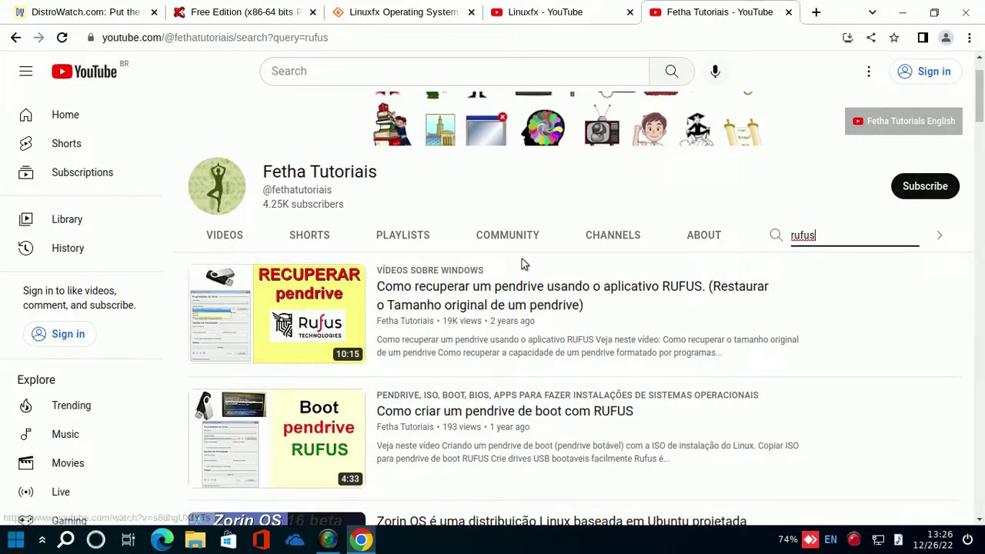
Browse the Fetha Tutoriais channel's created playlists, including those on Linux distributions and Windows.
{"action": "left_click", "coordinate": [415, 238]}
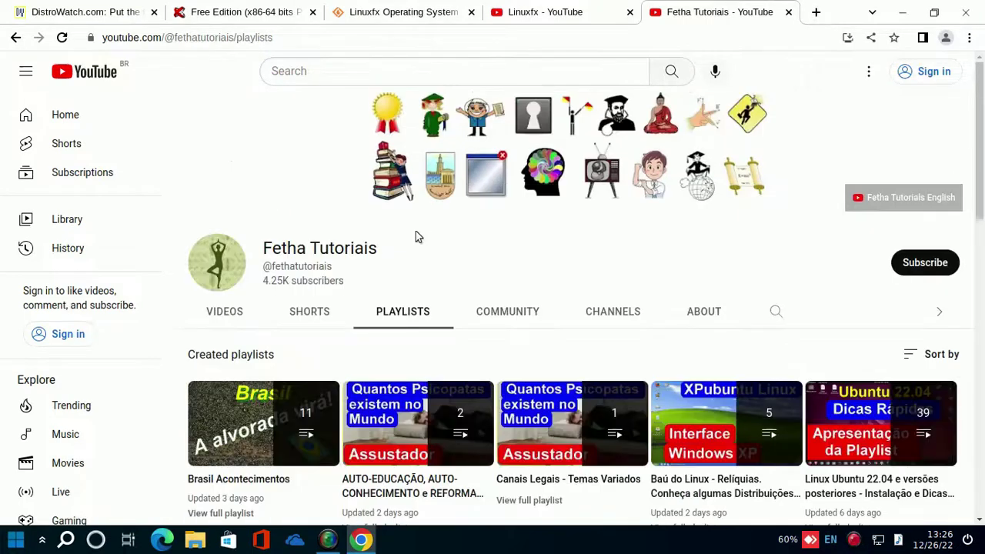
{"action": "scroll", "coordinate": [530, 313], "scroll_direction": "down", "scroll_amount": 3}
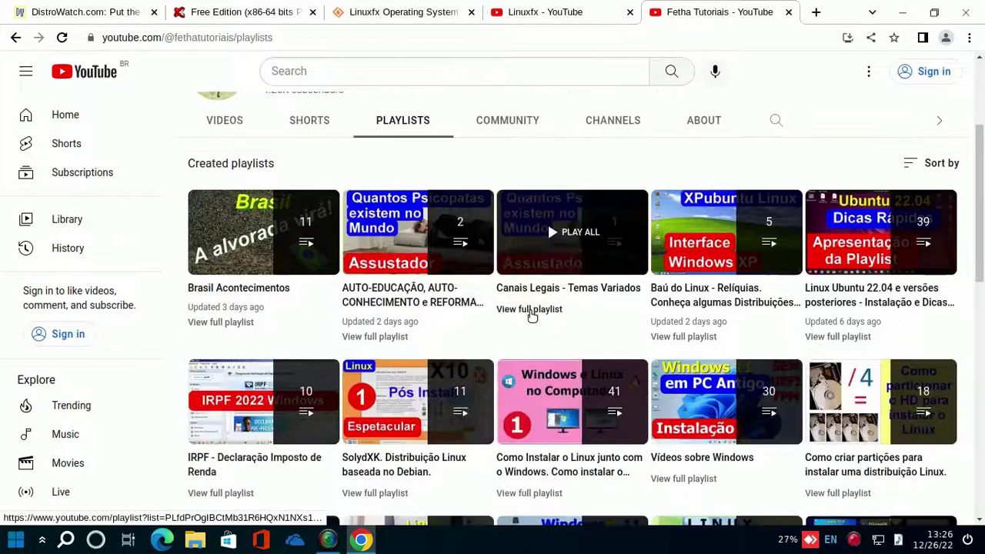
{"action": "scroll", "coordinate": [532, 315], "scroll_direction": "down", "scroll_amount": 2}
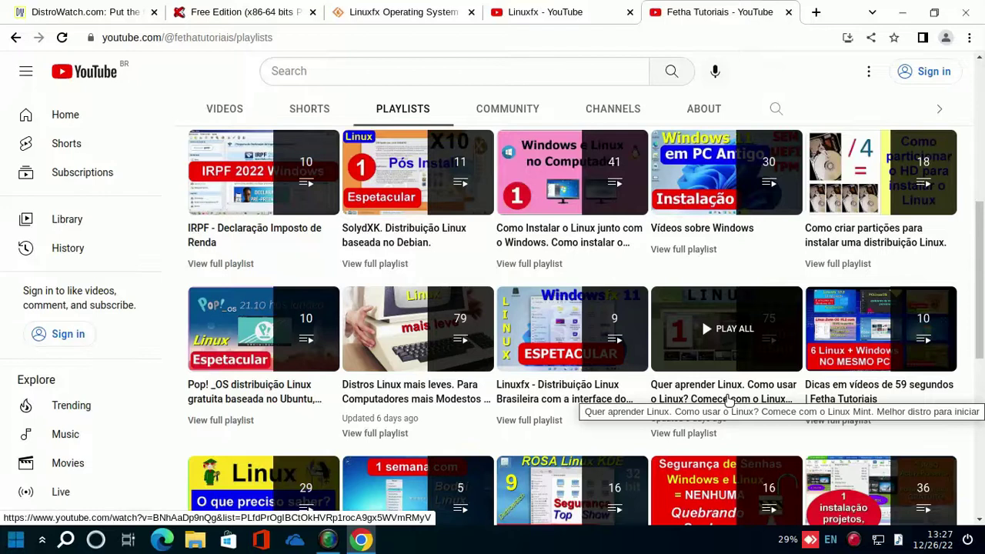
{"action": "scroll", "coordinate": [515, 357], "scroll_direction": "down", "scroll_amount": 1}
{"action": "scroll", "coordinate": [516, 358], "scroll_direction": "down", "scroll_amount": 1}
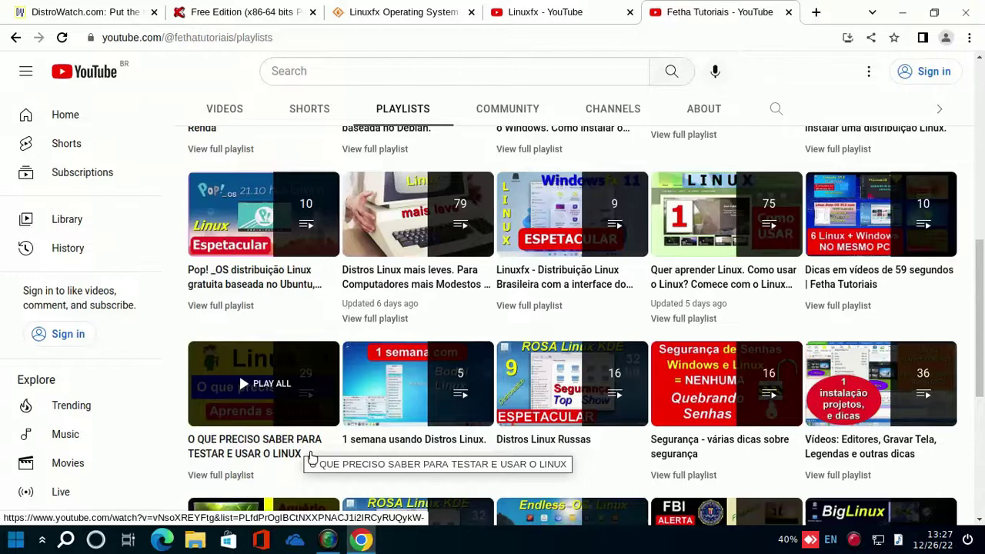
Revisit the open Linuxfx, SourceForge and DistroWatch pages and close the browser.
{"action": "left_click", "coordinate": [592, 6]}
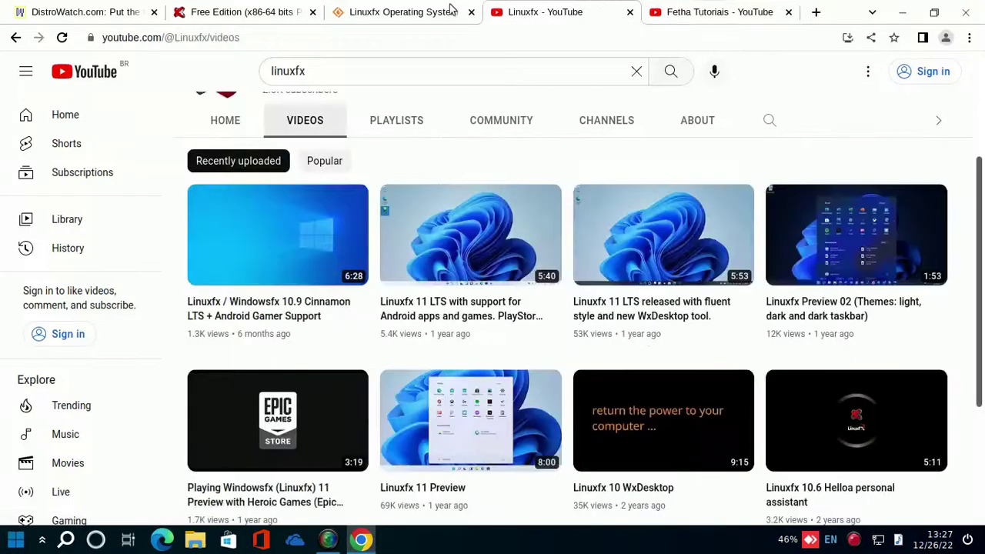
{"action": "left_click", "coordinate": [396, 14]}
{"action": "left_click", "coordinate": [262, 11]}
{"action": "left_click", "coordinate": [123, 11]}
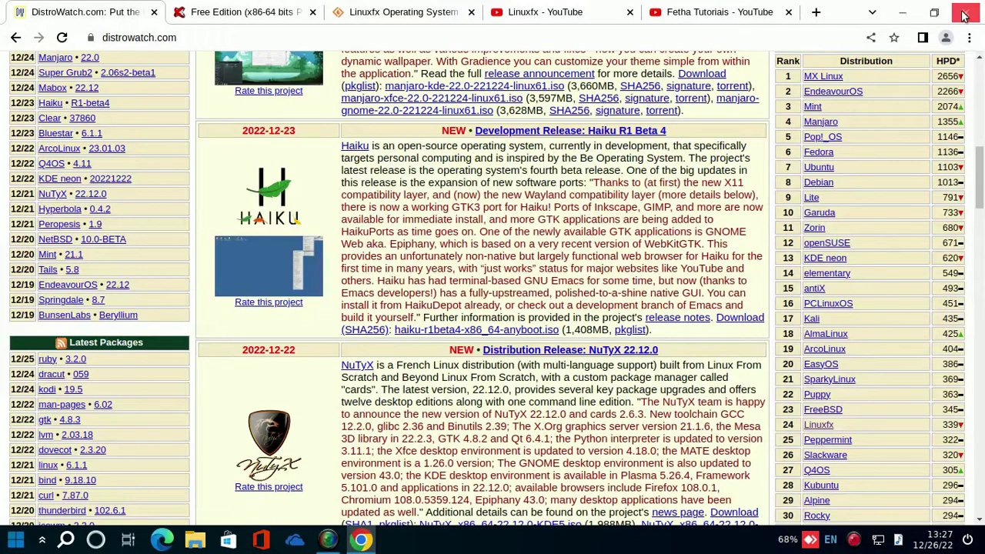
{"action": "left_click", "coordinate": [964, 13]}
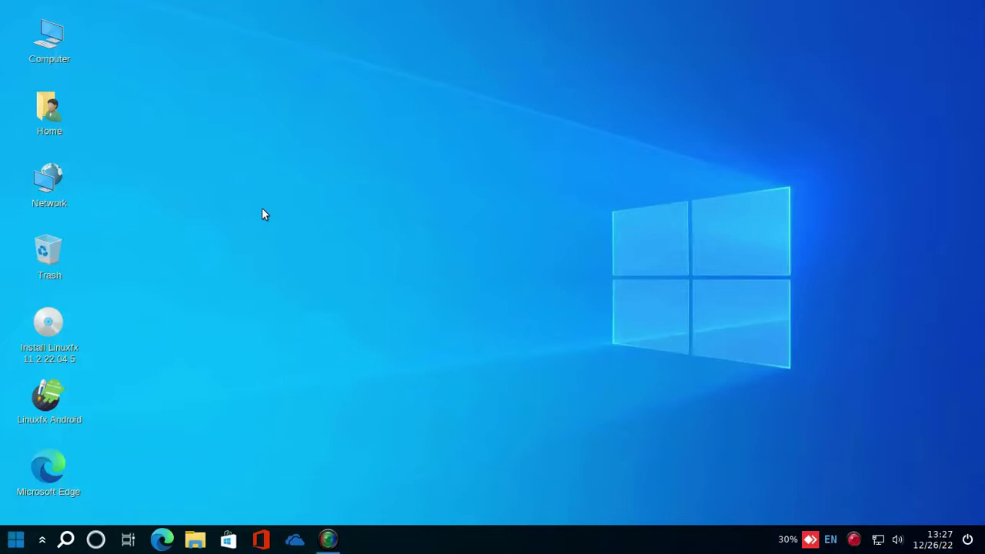
Open the desktop background options, view the wallpapers collection and move the Backgrounds window around the desktop.
{"action": "right_click", "coordinate": [222, 44]}
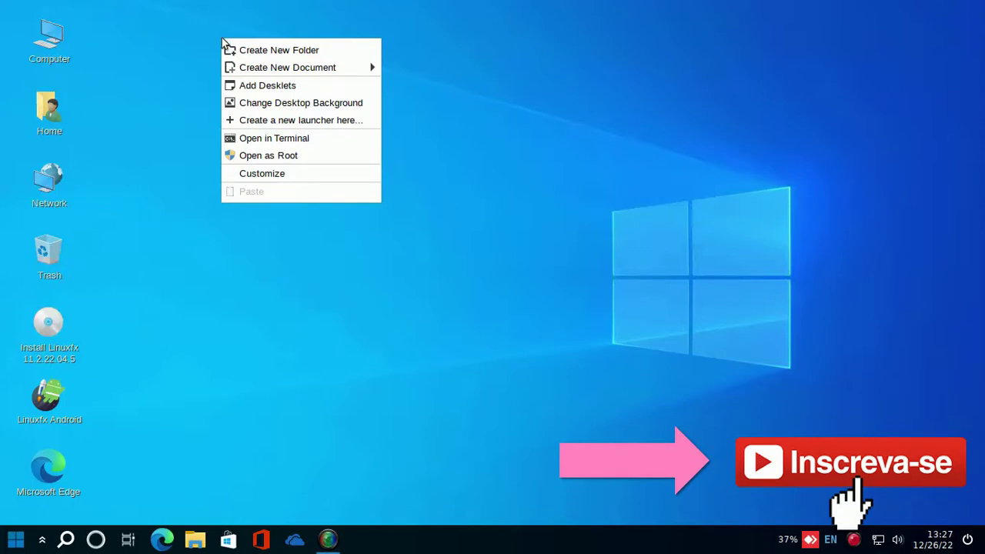
{"action": "left_click", "coordinate": [300, 102]}
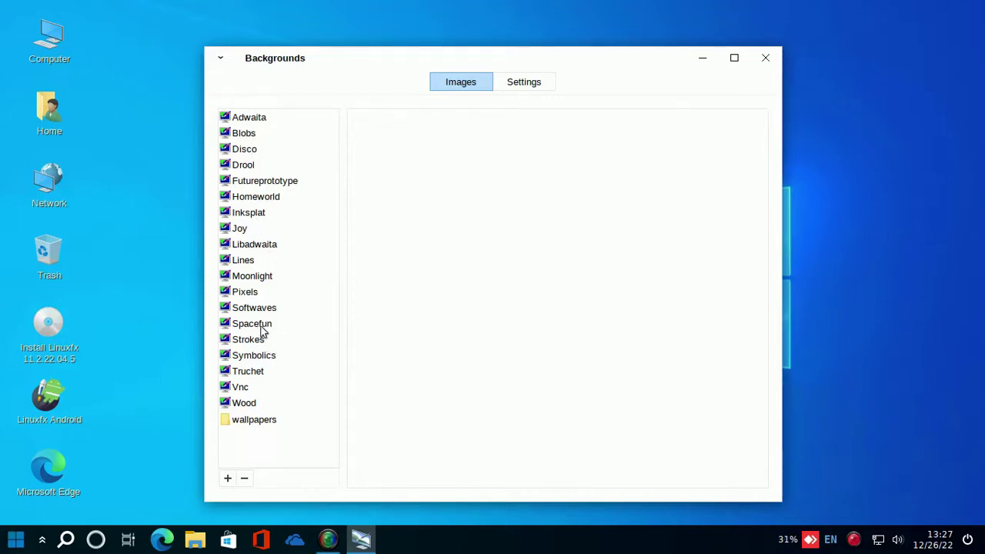
{"action": "left_click", "coordinate": [256, 421]}
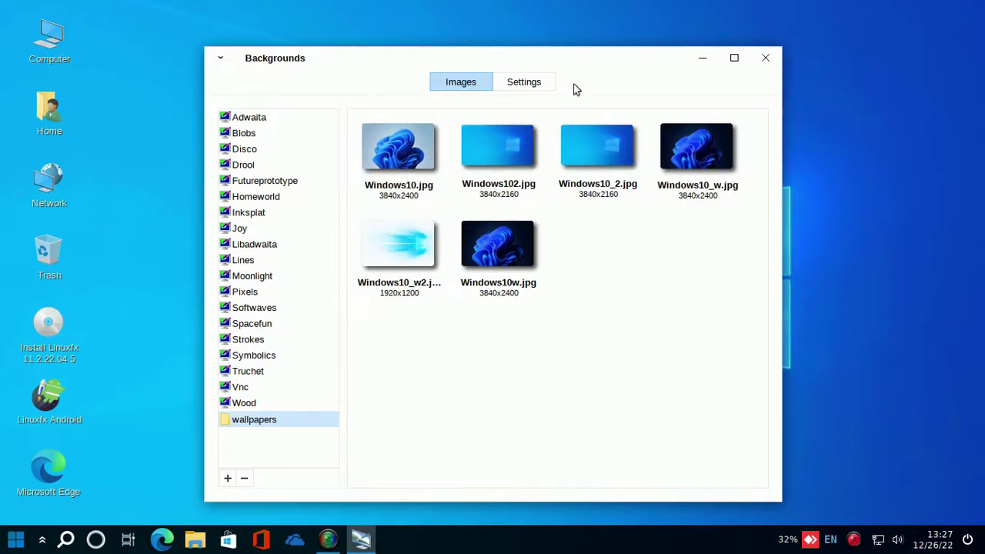
{"action": "left_click_drag", "start_coordinate": [594, 60], "coordinate": [609, 286]}
{"action": "left_click_drag", "start_coordinate": [617, 394], "coordinate": [583, 26]}
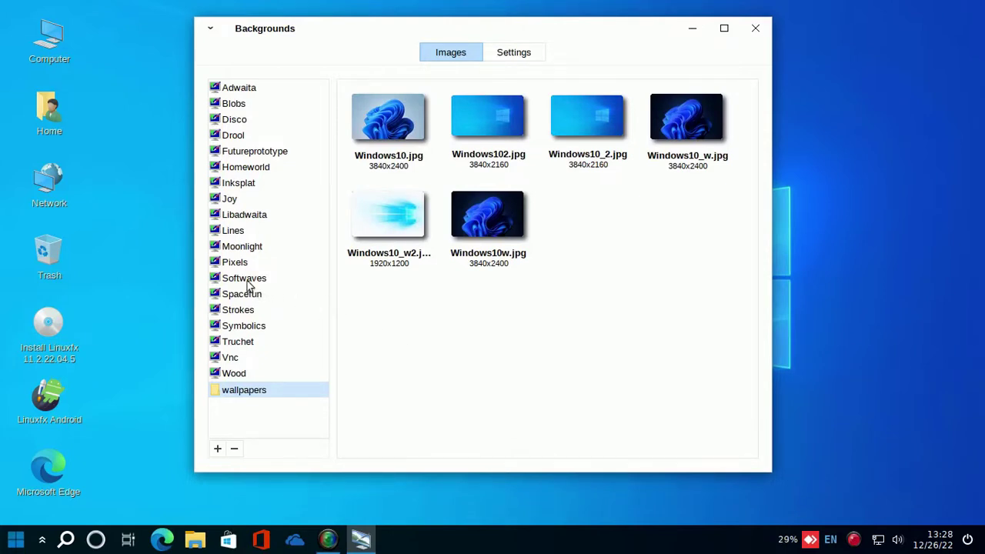
Preview the Blobs, Disco and Futureprototype backgrounds, view the background settings and close the Backgrounds window.
{"action": "left_click", "coordinate": [233, 105]}
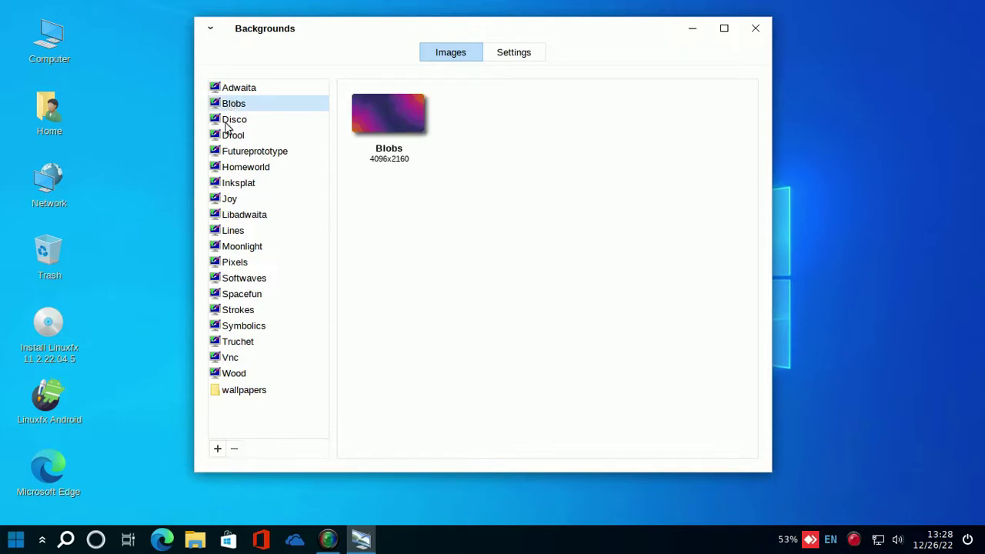
{"action": "left_click", "coordinate": [234, 123]}
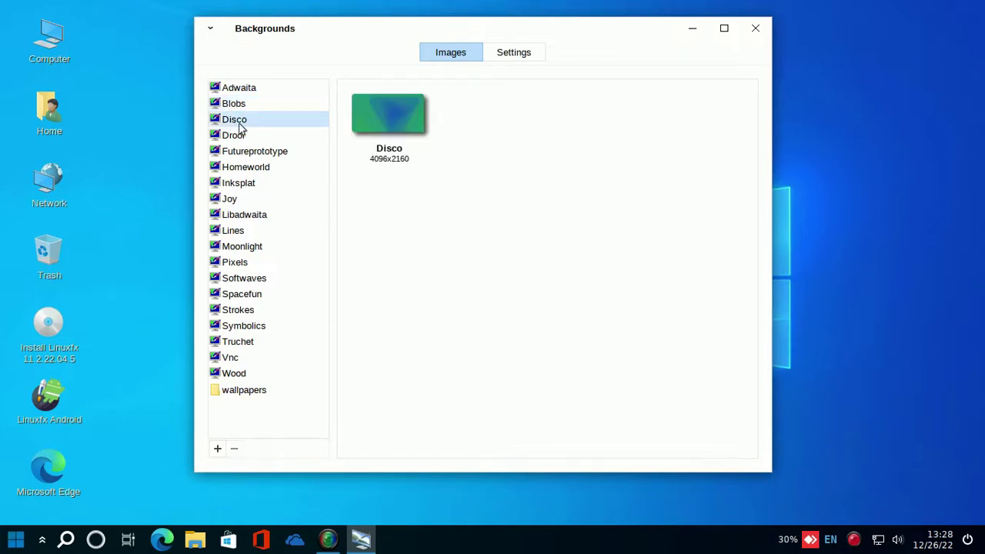
{"action": "left_click", "coordinate": [257, 153]}
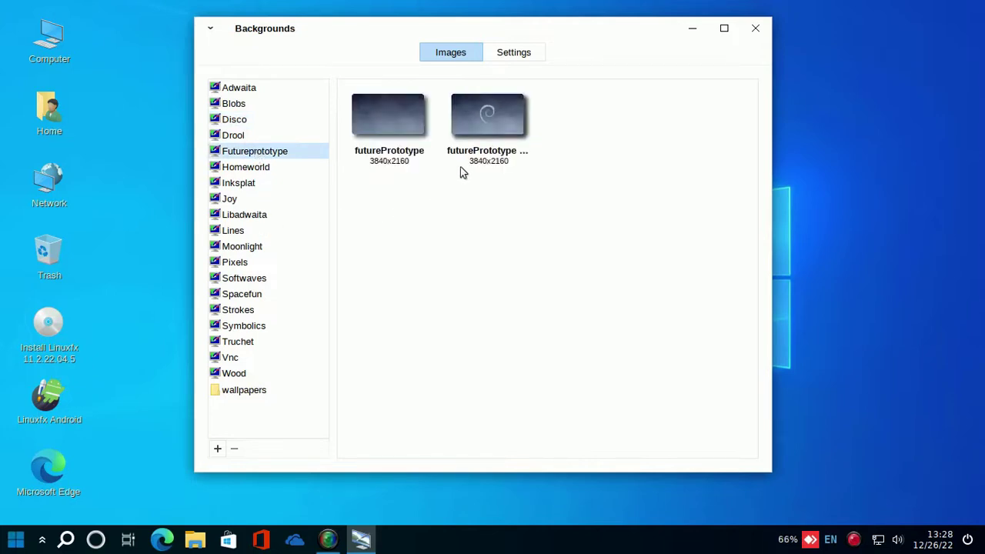
{"action": "left_click", "coordinate": [516, 57]}
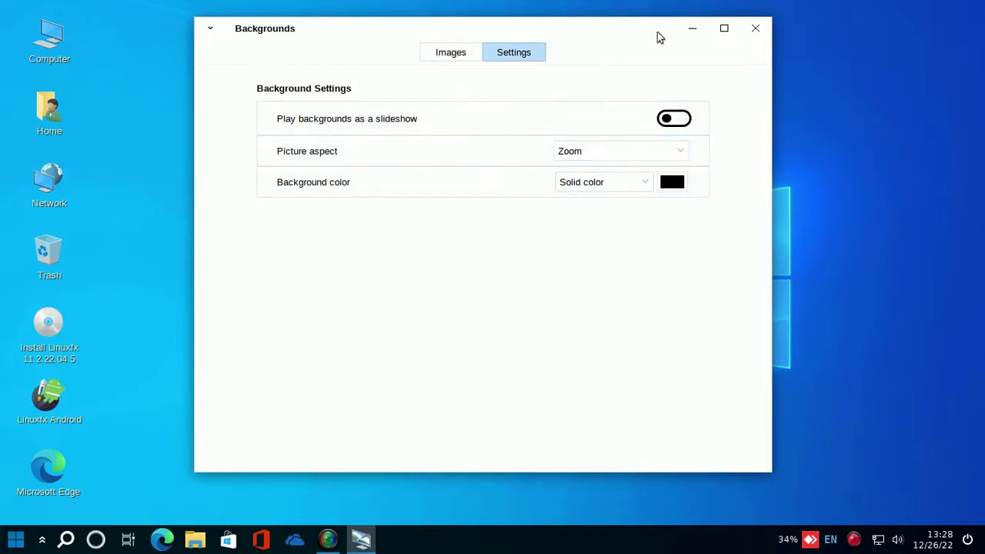
{"action": "left_click", "coordinate": [757, 30]}
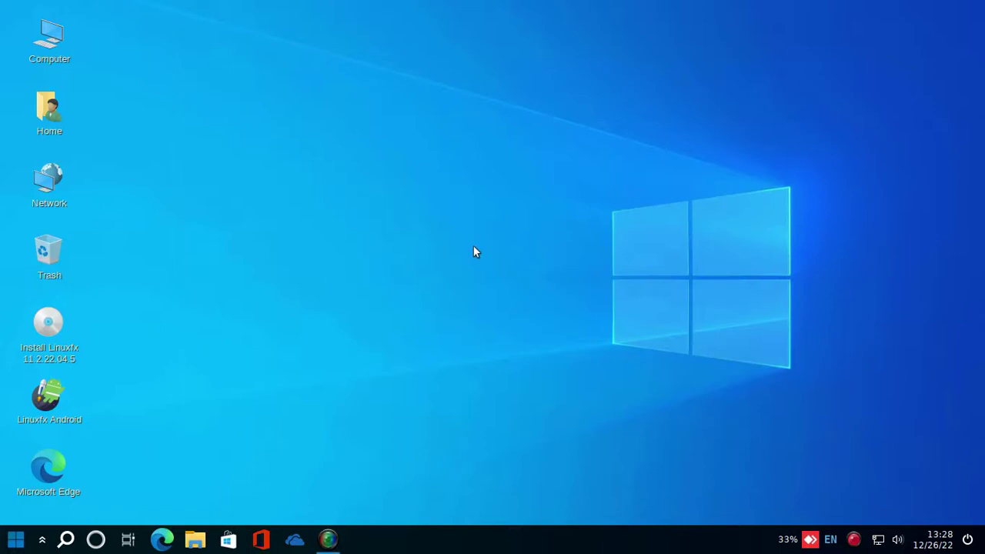
Launch the app store and, in the file manager, open the Dvd-9 folder on the Western Digital 1 TB drive.
{"action": "mouse_move", "coordinate": [334, 543]}
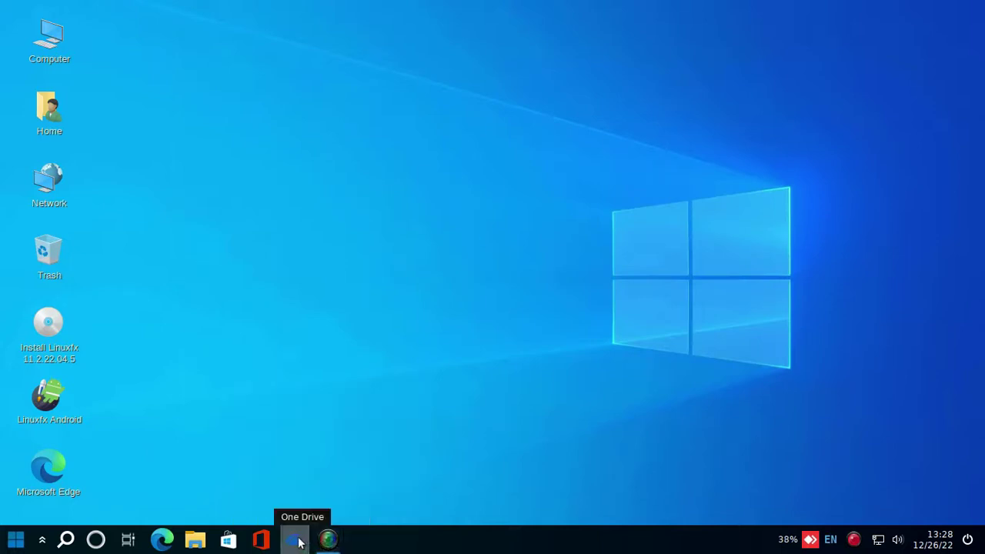
{"action": "left_click", "coordinate": [228, 540]}
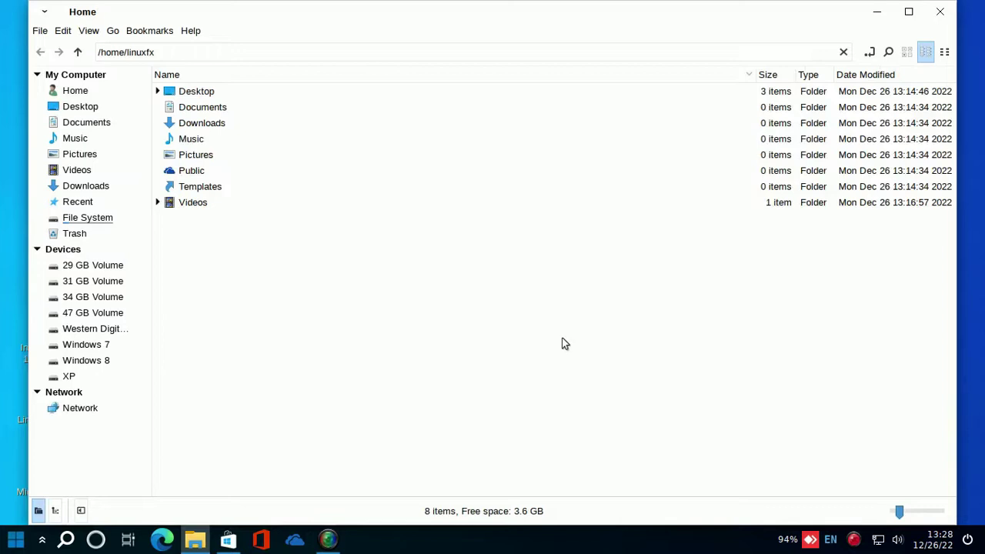
{"action": "left_click", "coordinate": [85, 93]}
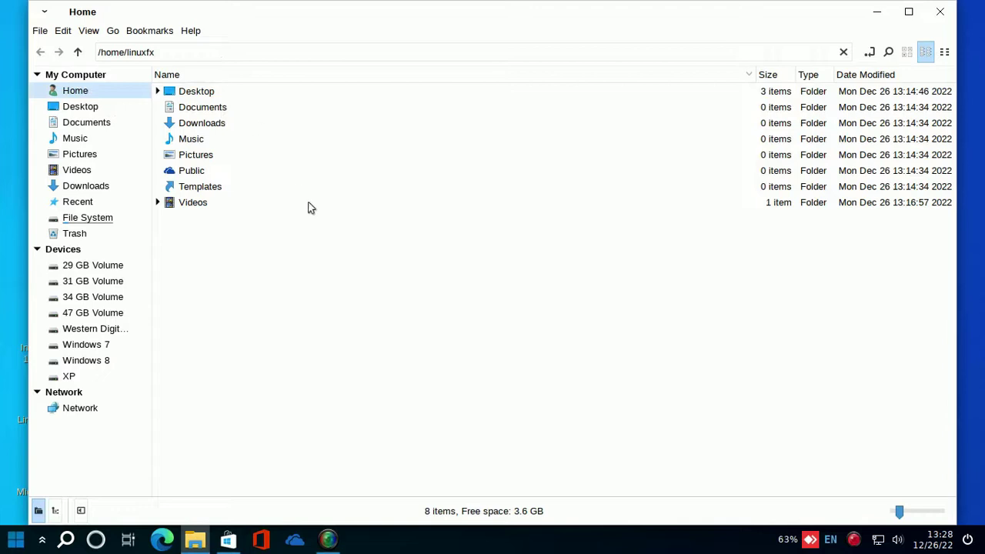
{"action": "left_click", "coordinate": [125, 332]}
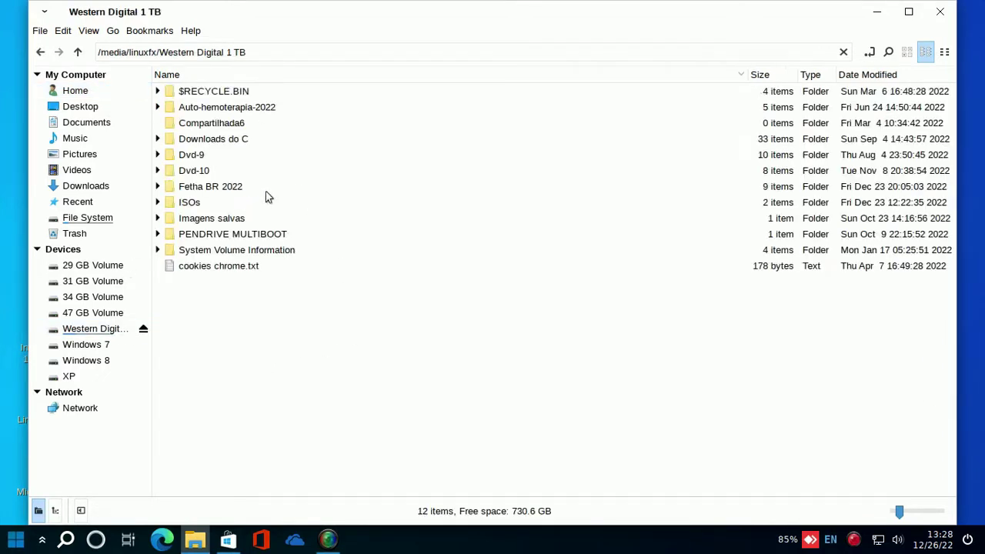
{"action": "double_click", "coordinate": [201, 157]}
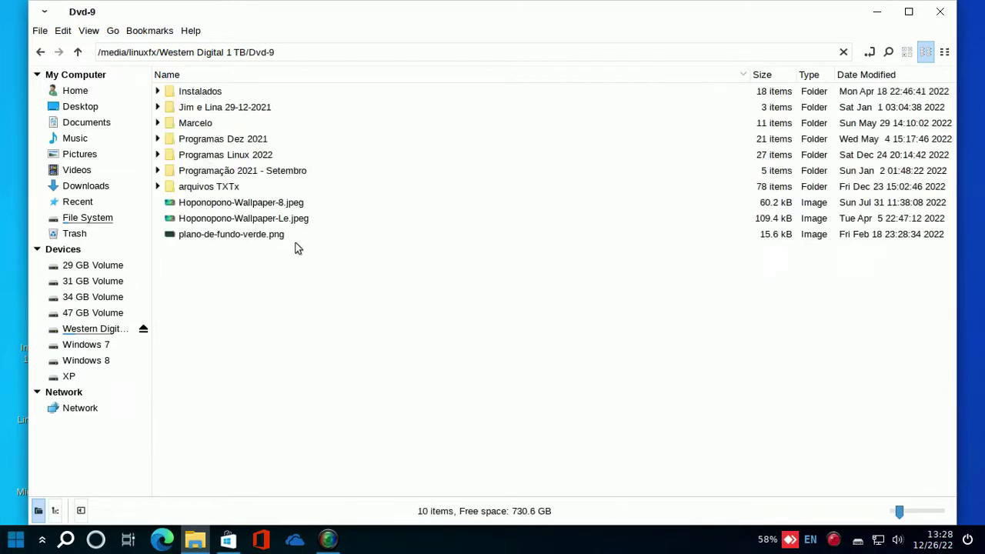
Open the Programas Linux 2022 folder, launch shotcut-linux-x86_64-220330.AppImage and close Shotcut after viewing it.
{"action": "double_click", "coordinate": [219, 157]}
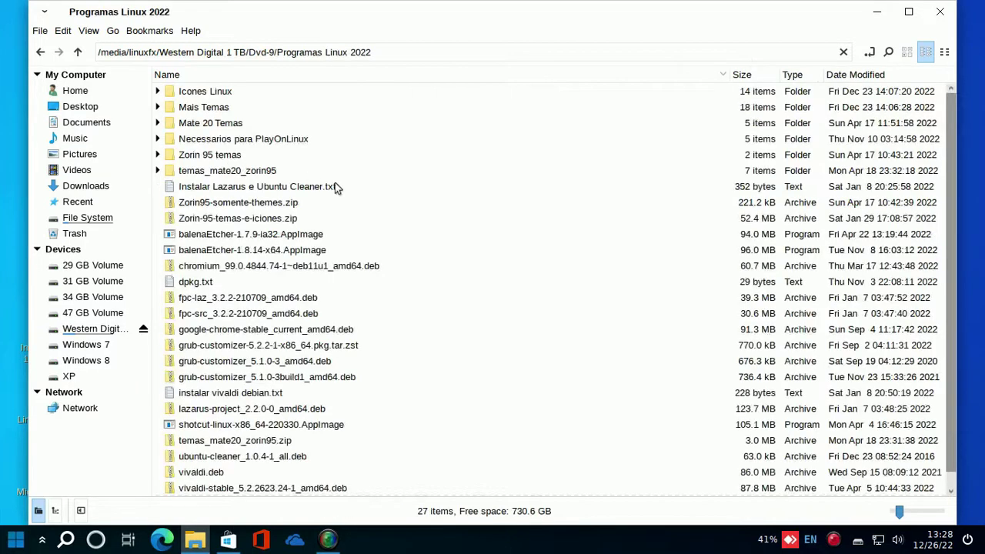
{"action": "scroll", "coordinate": [353, 199], "scroll_direction": "down", "scroll_amount": 1}
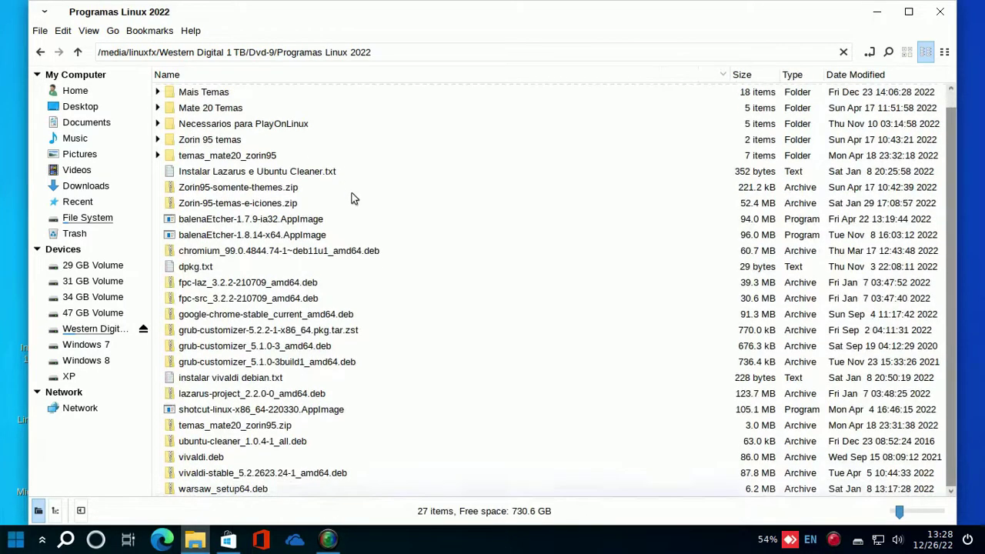
{"action": "right_click", "coordinate": [293, 412]}
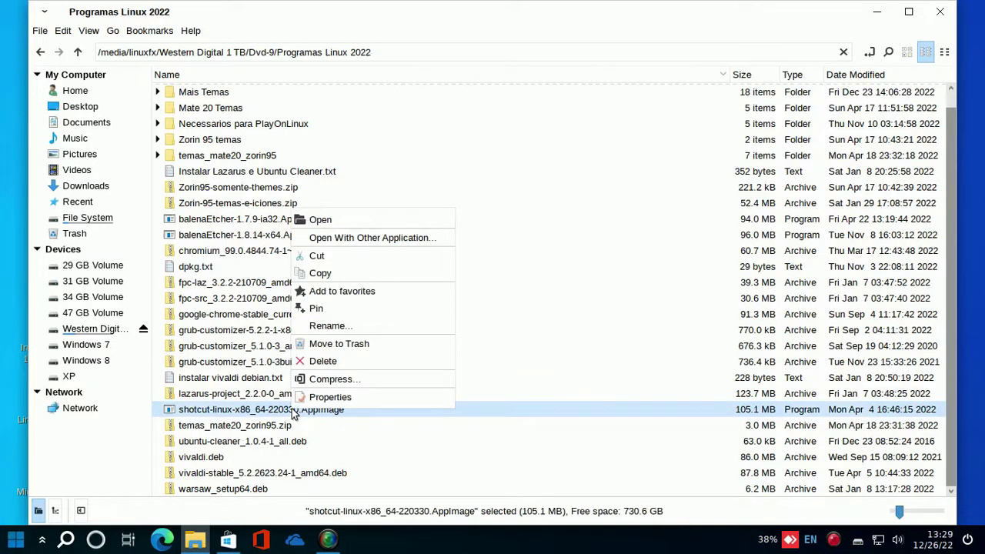
{"action": "left_click", "coordinate": [337, 223]}
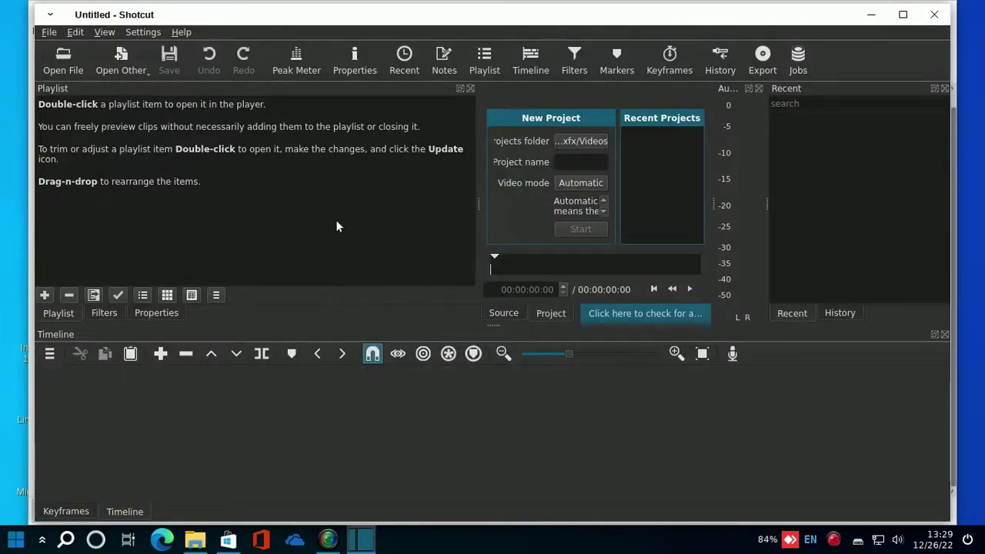
{"action": "left_click", "coordinate": [936, 19]}
{"action": "scroll", "coordinate": [296, 325], "scroll_direction": "up", "scroll_amount": 1}
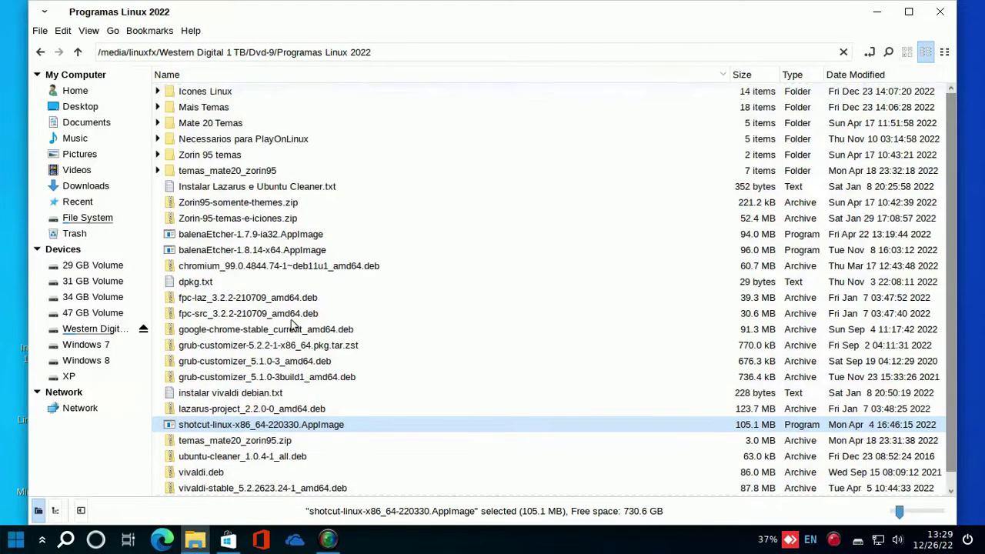
Return to the root of the Western Digital 1 TB drive and open Fetha BR 2022/Publicados no Youtube.
{"action": "left_click", "coordinate": [40, 52]}
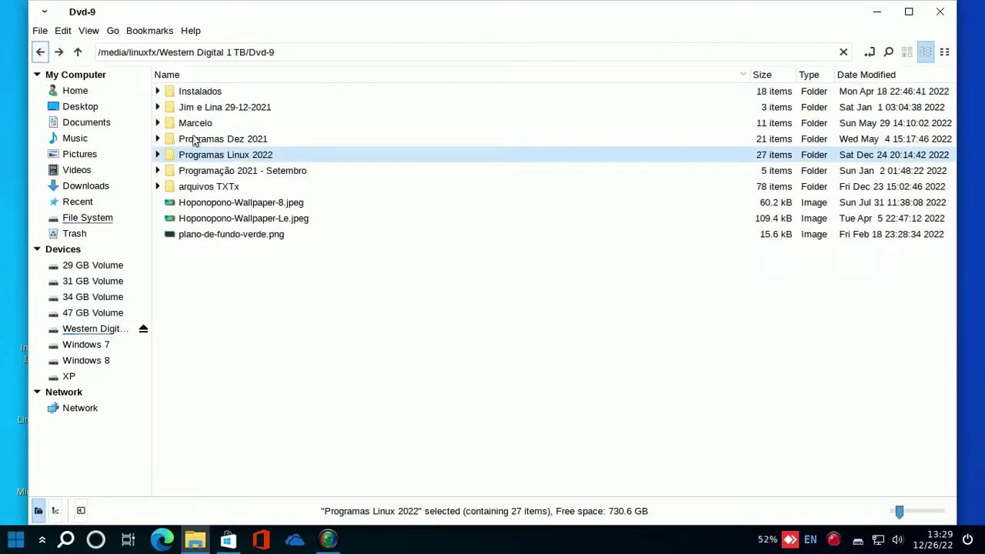
{"action": "left_click", "coordinate": [40, 52]}
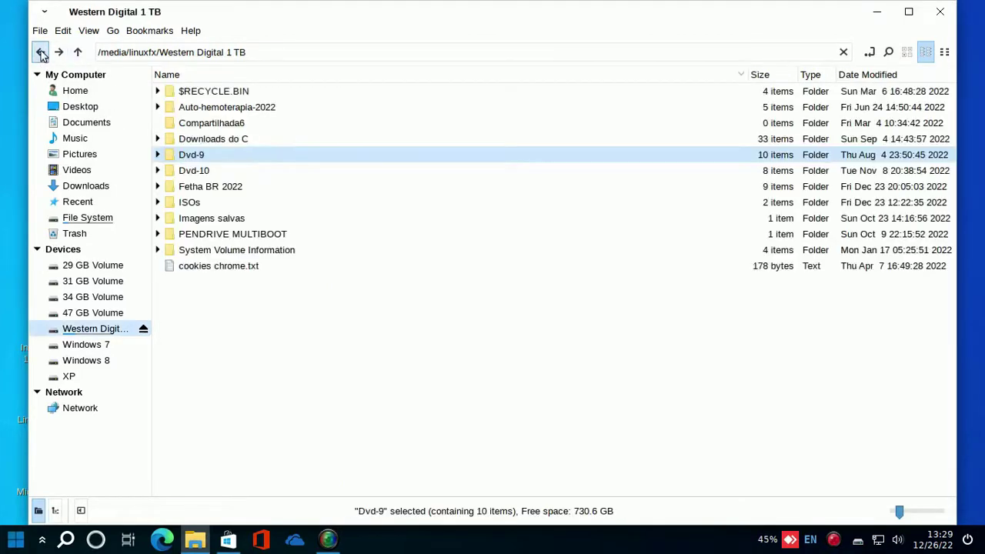
{"action": "double_click", "coordinate": [221, 186]}
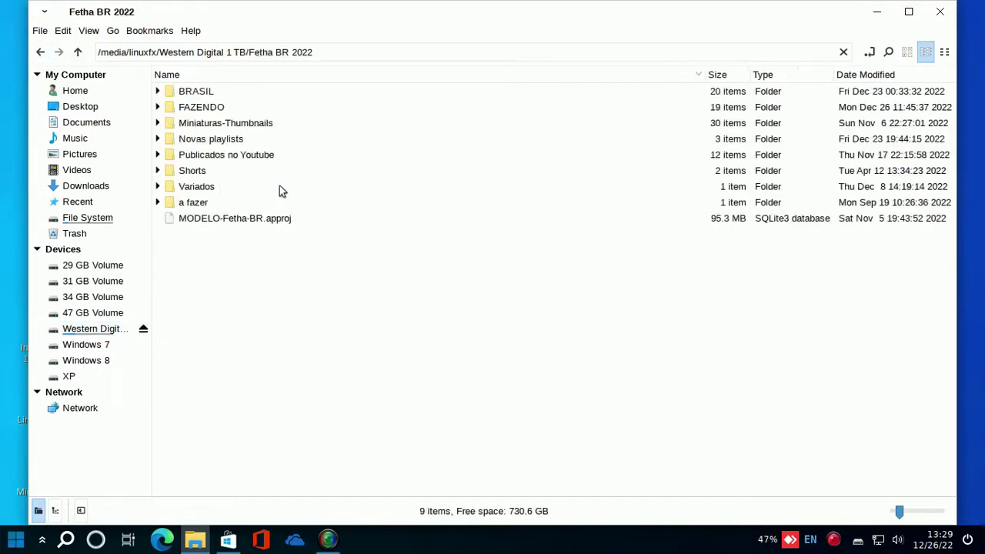
{"action": "double_click", "coordinate": [233, 155]}
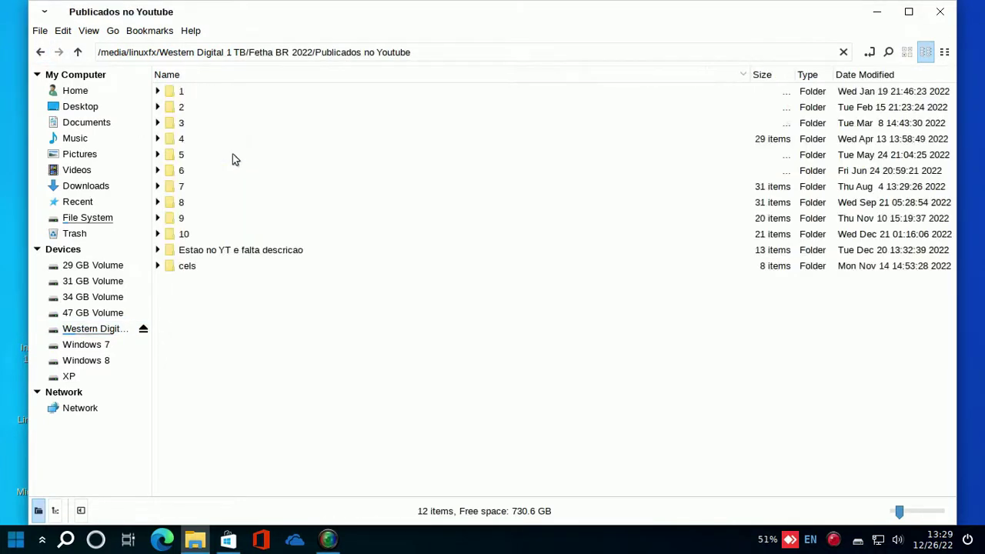
Go to 10/MilagrOS/MilagrOS-GNU-Linux-Respin-MX-Linux and expand its Video and MP4 folders.
{"action": "double_click", "coordinate": [283, 236]}
{"action": "double_click", "coordinate": [208, 125]}
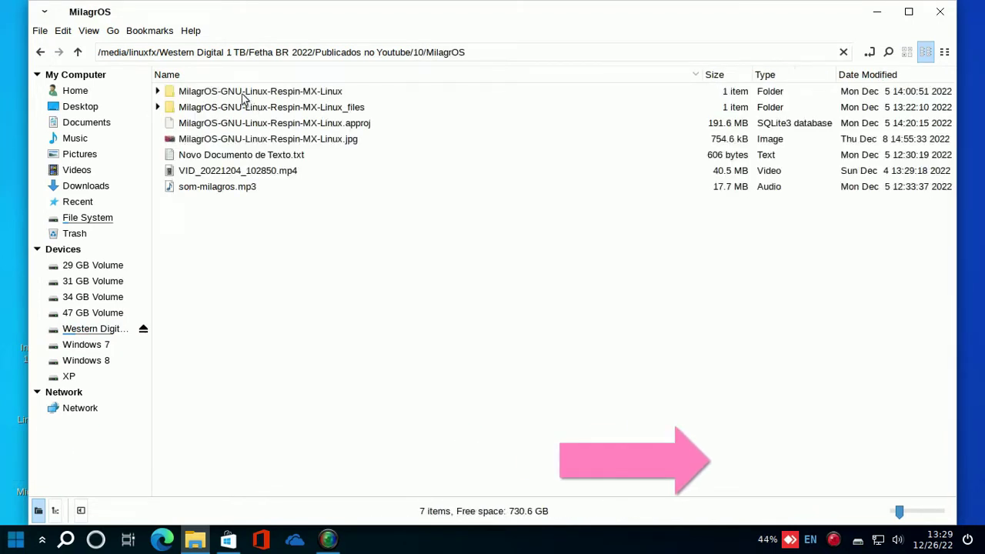
{"action": "double_click", "coordinate": [242, 92]}
{"action": "left_click", "coordinate": [170, 92]}
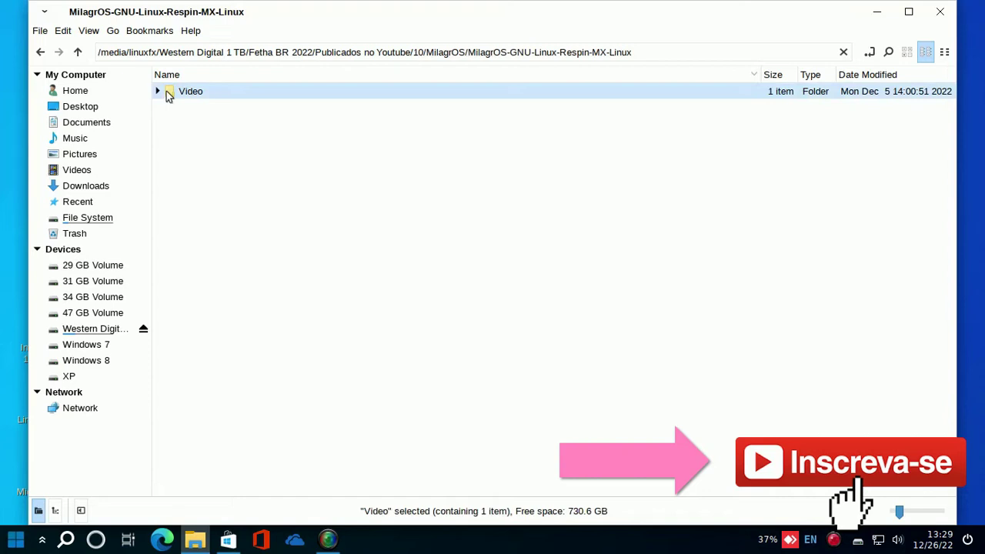
{"action": "left_click", "coordinate": [158, 91]}
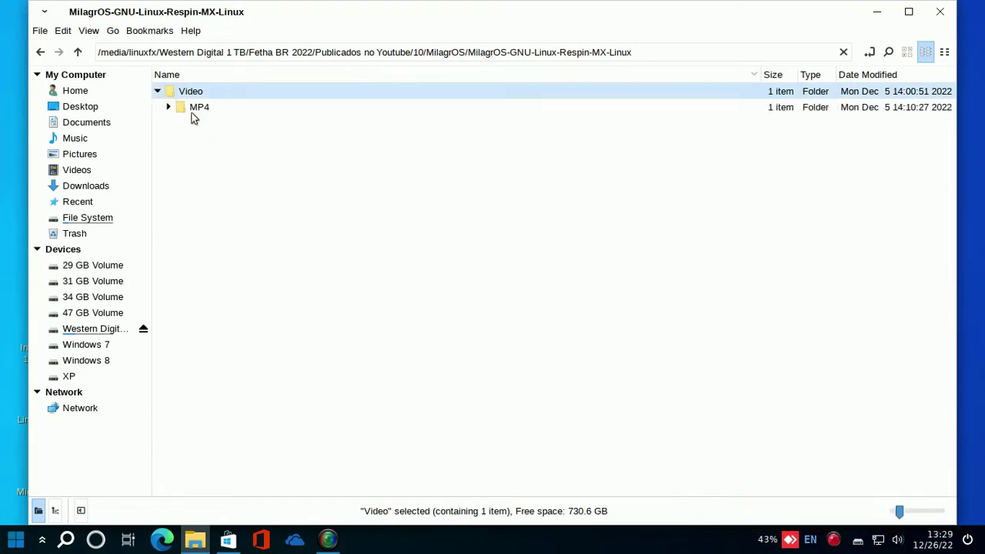
{"action": "left_click", "coordinate": [170, 108]}
Play MilagrOS-GNU-Linux-Respin-MX-Linux.mp4 in VLC media player, accept the privacy and network access policy, and close the player.
{"action": "left_click", "coordinate": [235, 128]}
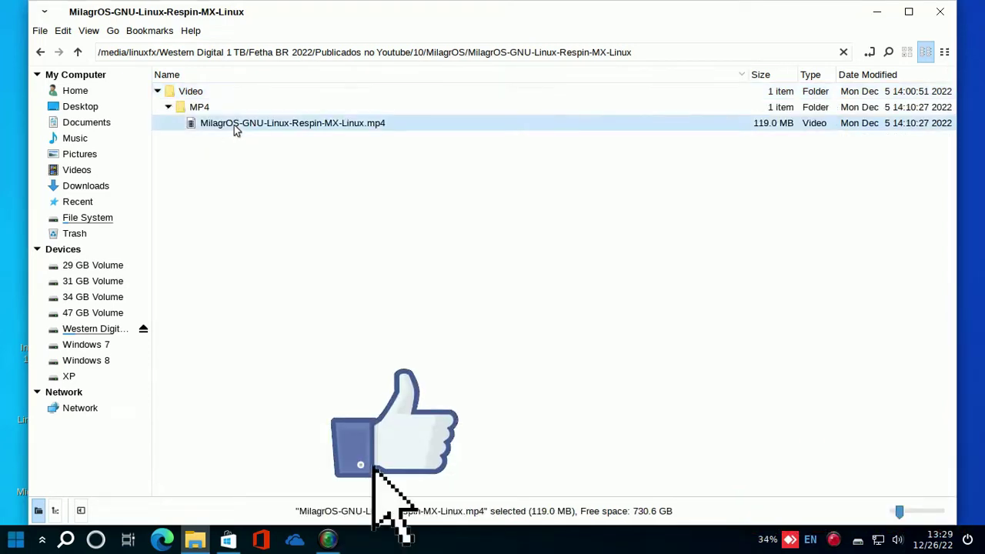
{"action": "right_click", "coordinate": [235, 127]}
{"action": "mouse_move", "coordinate": [266, 156]}
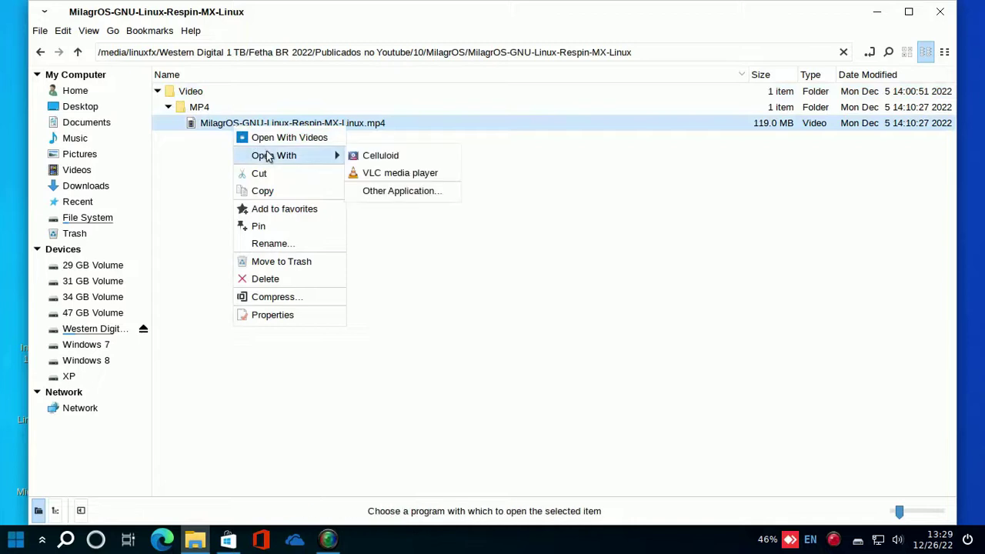
{"action": "left_click", "coordinate": [406, 173]}
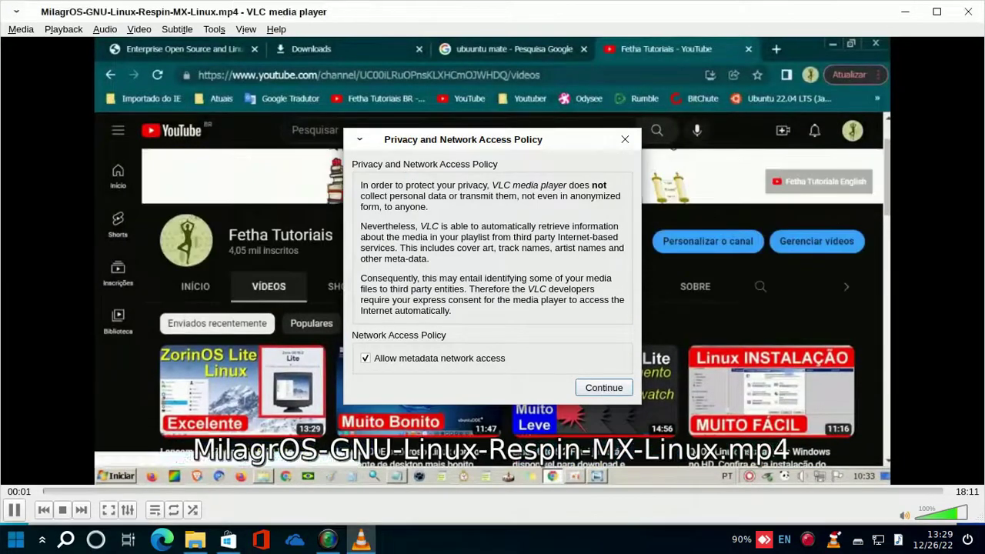
{"action": "left_click", "coordinate": [603, 387]}
{"action": "left_click", "coordinate": [968, 12]}
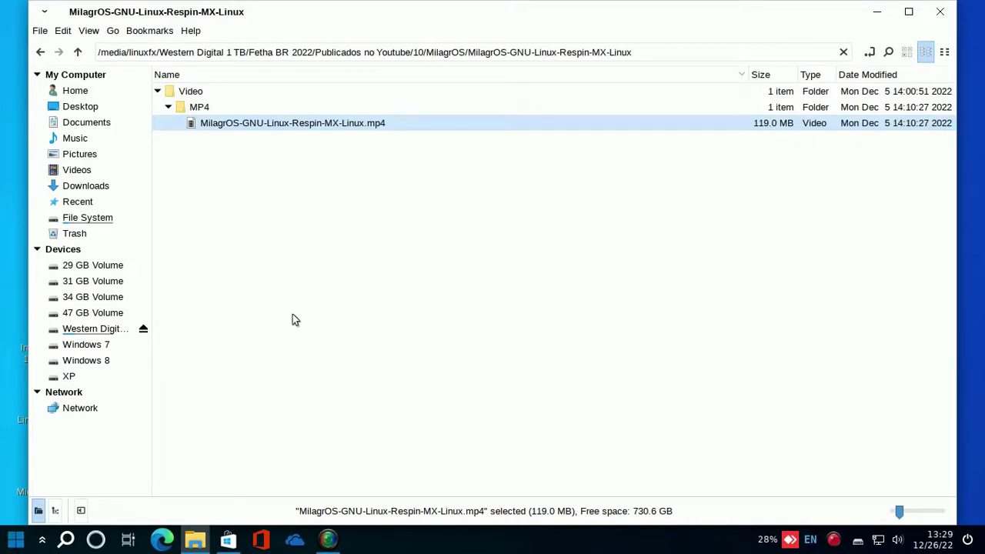
Go back to the Western Digital 1 TB drive and open the Instalados folder inside Dvd-9.
{"action": "left_click", "coordinate": [109, 331]}
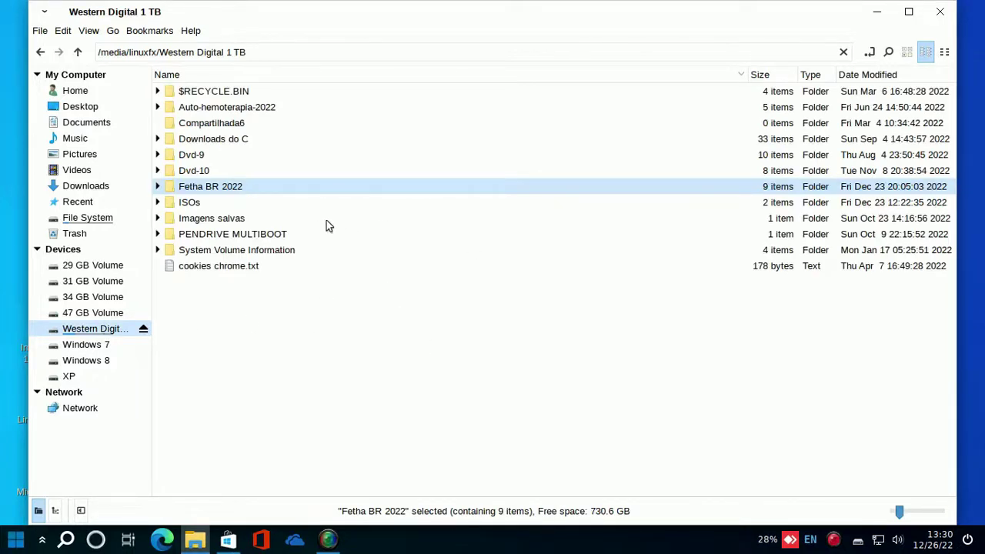
{"action": "left_click", "coordinate": [202, 158]}
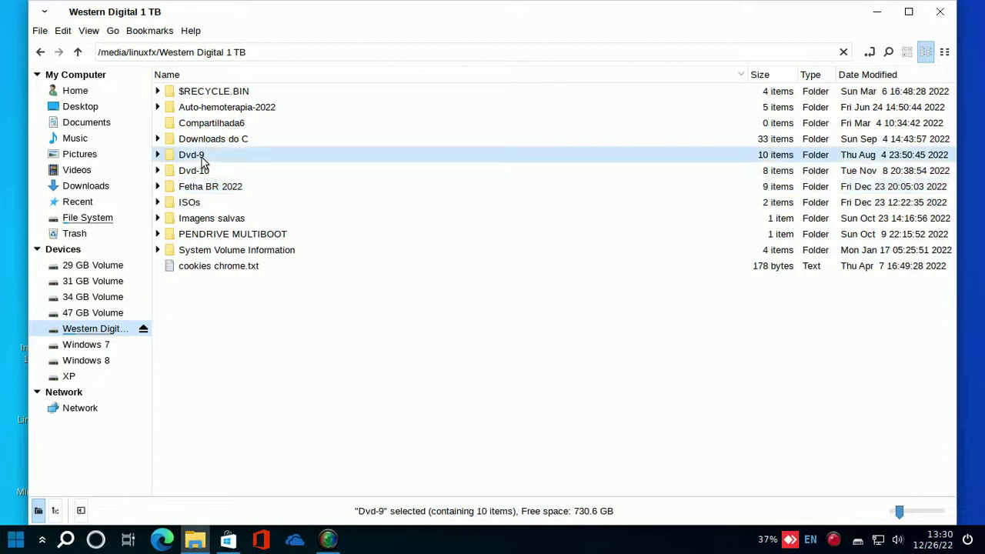
{"action": "double_click", "coordinate": [202, 159]}
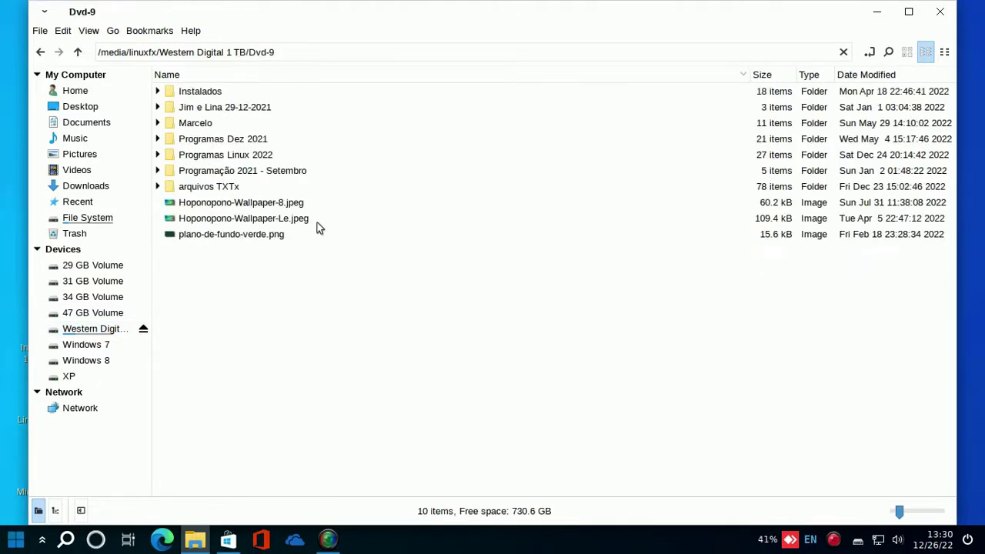
{"action": "left_click", "coordinate": [220, 143]}
{"action": "double_click", "coordinate": [206, 92]}
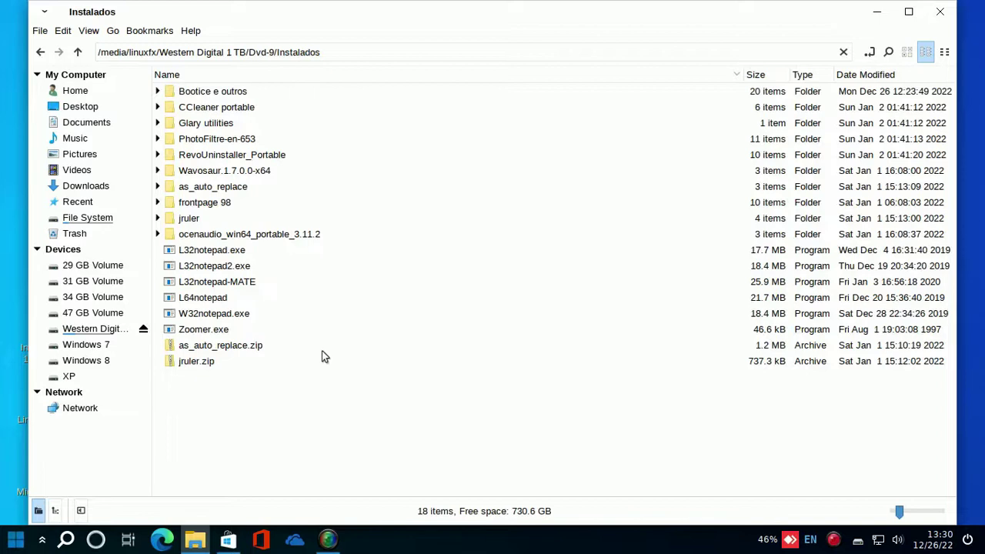
Run the L64notepad program from the Instalados folder and close its window.
{"action": "left_click", "coordinate": [208, 299]}
{"action": "double_click", "coordinate": [207, 299]}
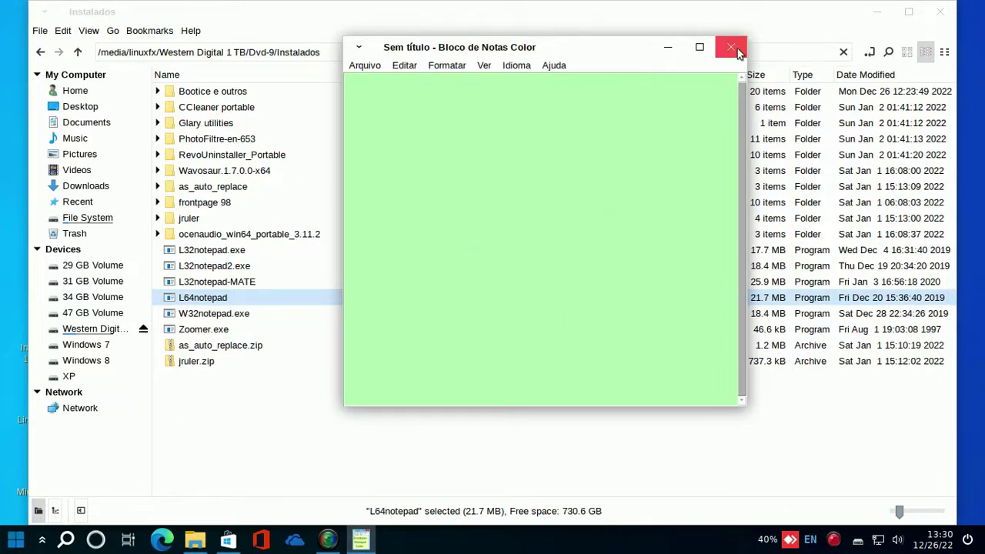
{"action": "left_click", "coordinate": [734, 50]}
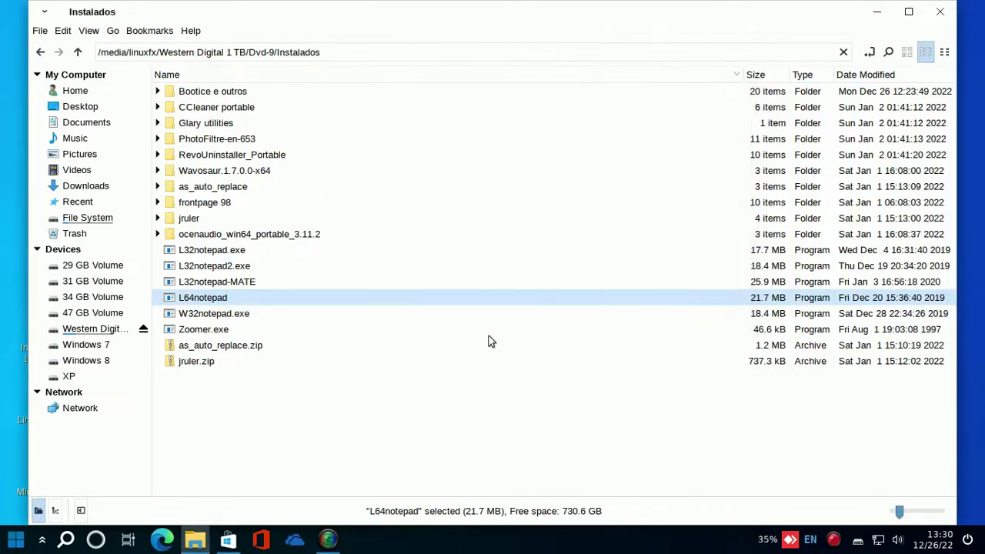
Run W32notepad.exe through Wine and install the Wine Mono package it needs.
{"action": "left_click", "coordinate": [225, 317]}
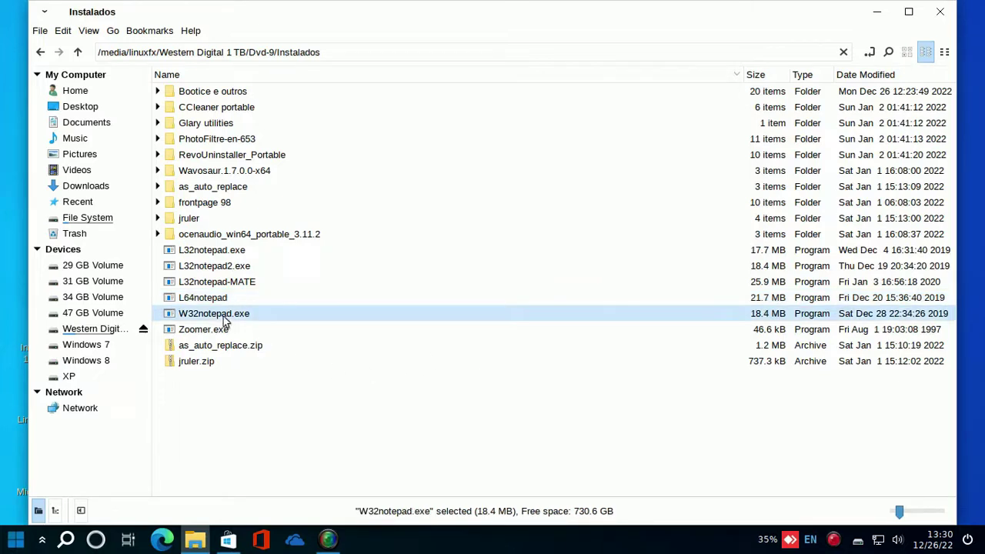
{"action": "double_click", "coordinate": [222, 316]}
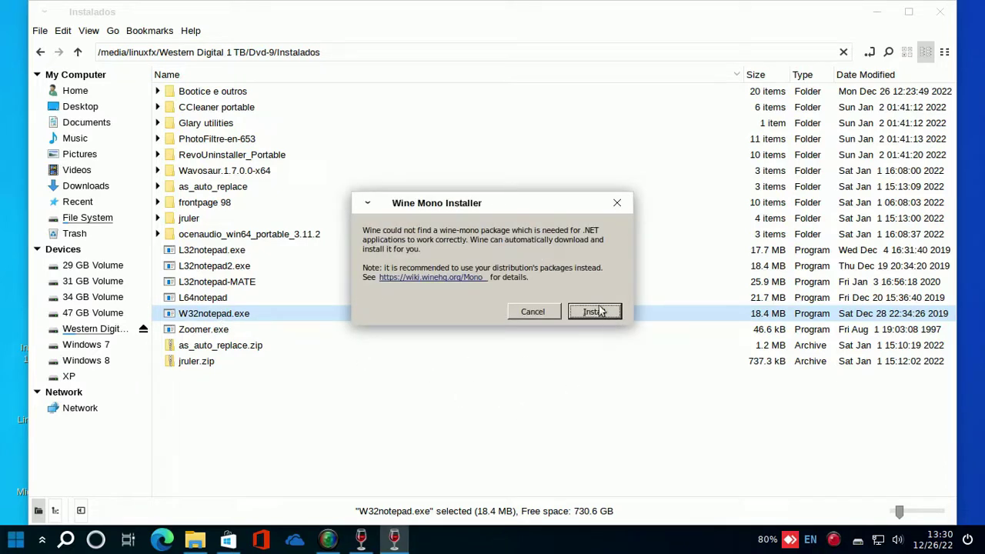
{"action": "left_click", "coordinate": [611, 310]}
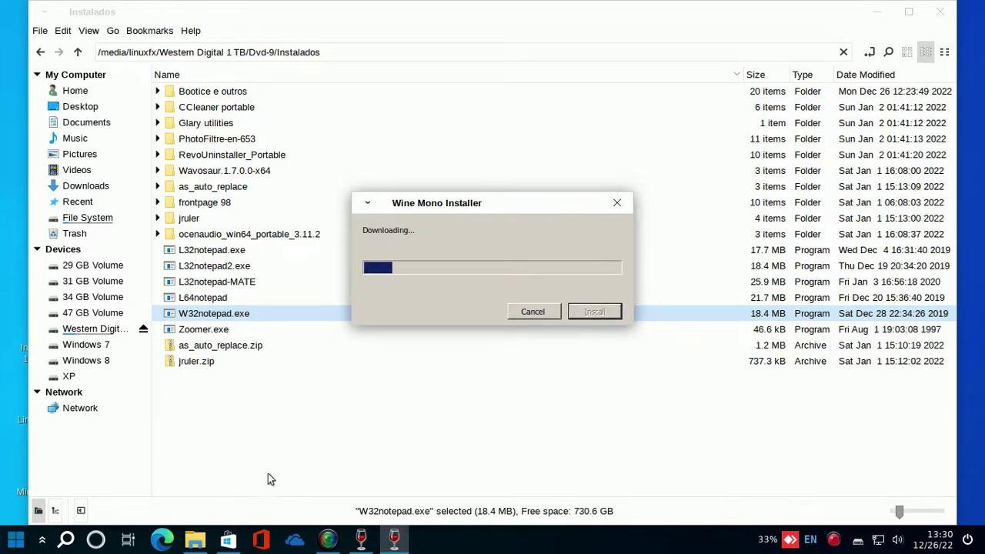
While Wine Mono installs, look through the Accessories and Games categories of the installed applications.
{"action": "left_click", "coordinate": [16, 543]}
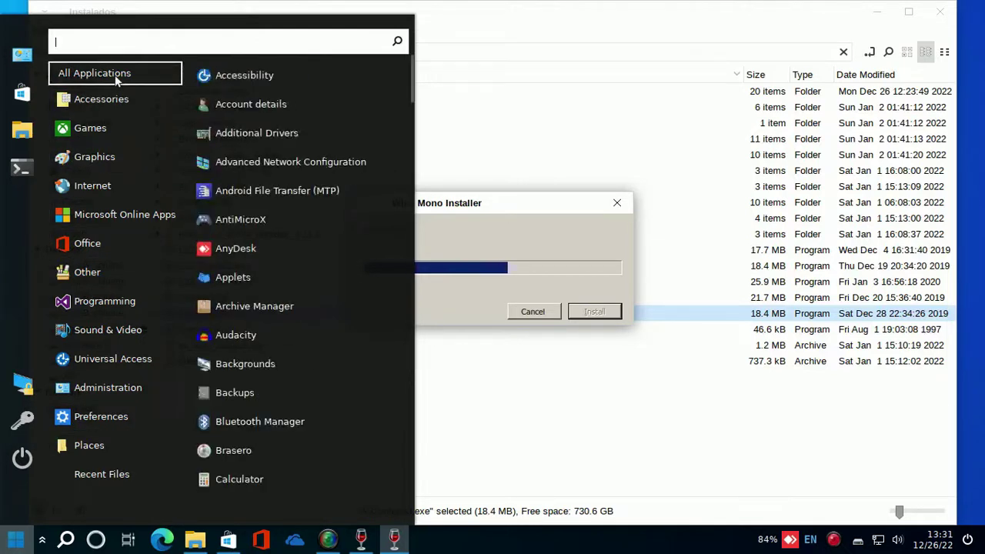
{"action": "mouse_move", "coordinate": [111, 99]}
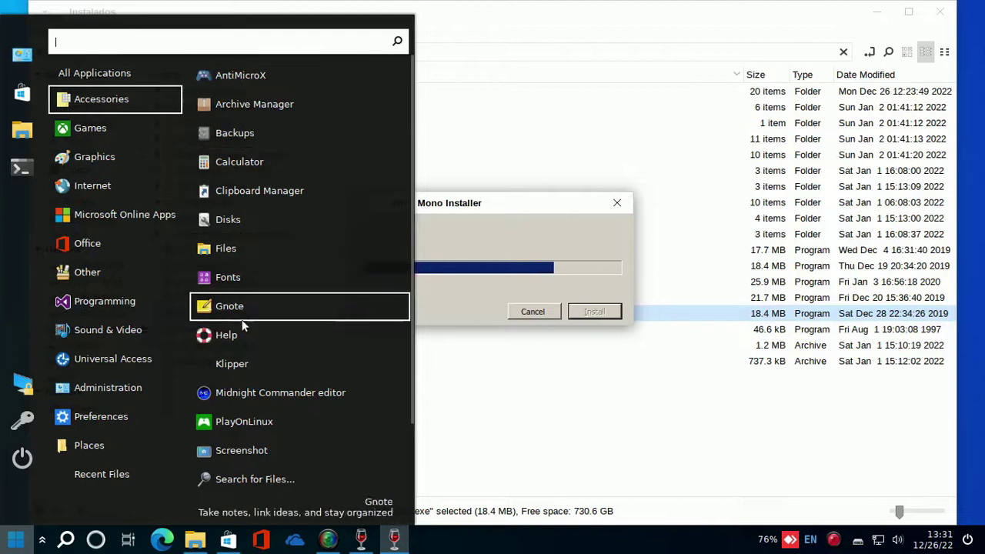
{"action": "scroll", "coordinate": [256, 454], "scroll_direction": "down", "scroll_amount": 2}
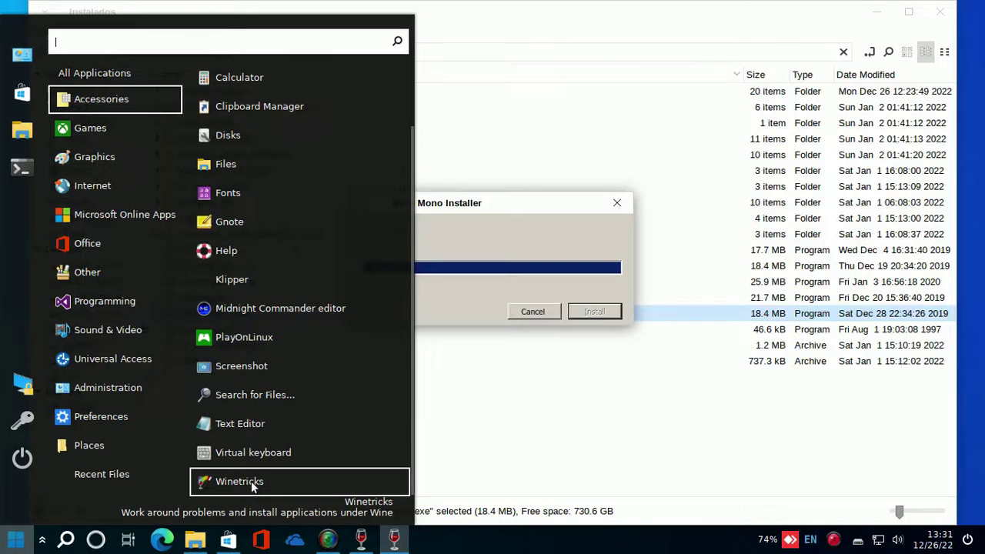
{"action": "mouse_move", "coordinate": [113, 128]}
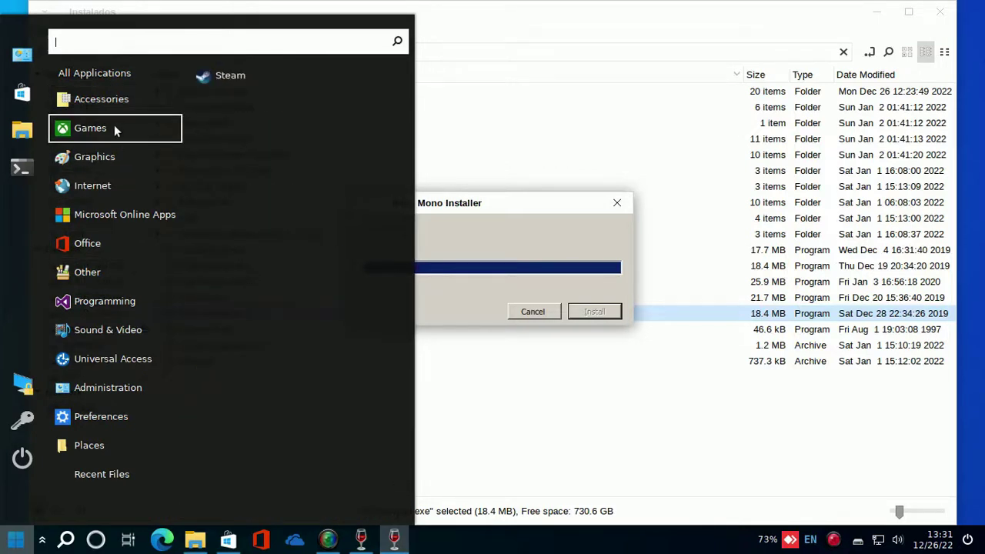
{"action": "left_click", "coordinate": [550, 208]}
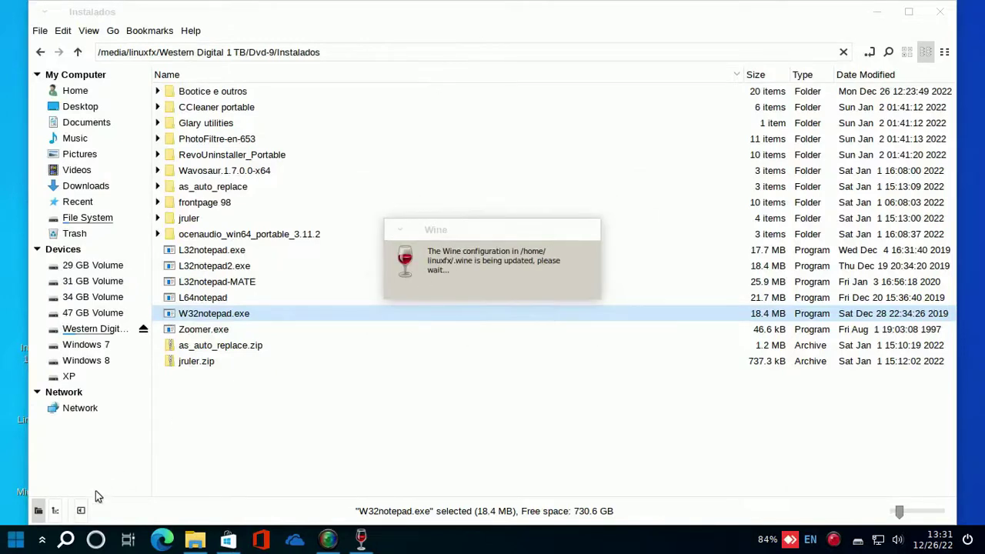
Look through the Graphics, Internet and Microsoft Online Apps categories and return to the Bloco de Notas Color window.
{"action": "left_click", "coordinate": [16, 538]}
{"action": "mouse_move", "coordinate": [97, 224]}
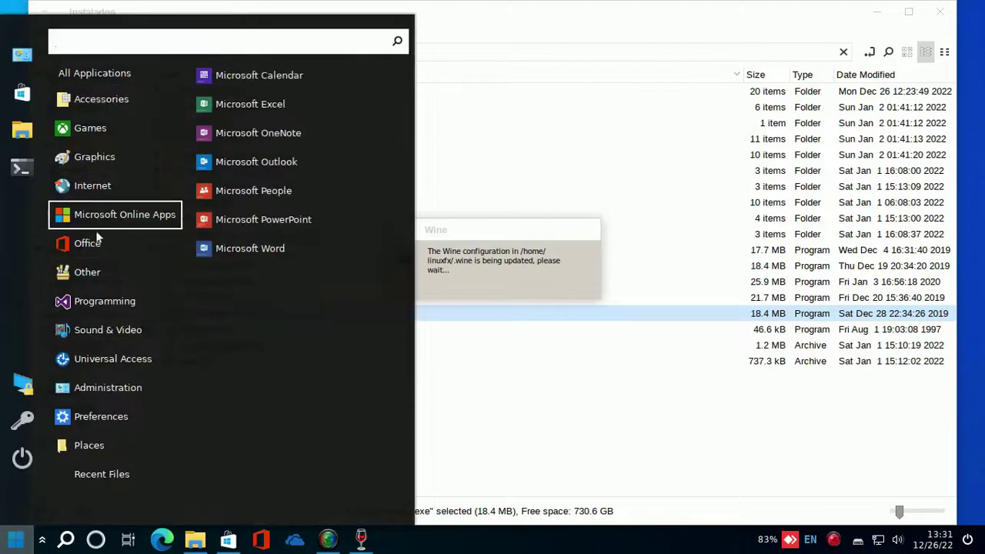
{"action": "mouse_move", "coordinate": [102, 157]}
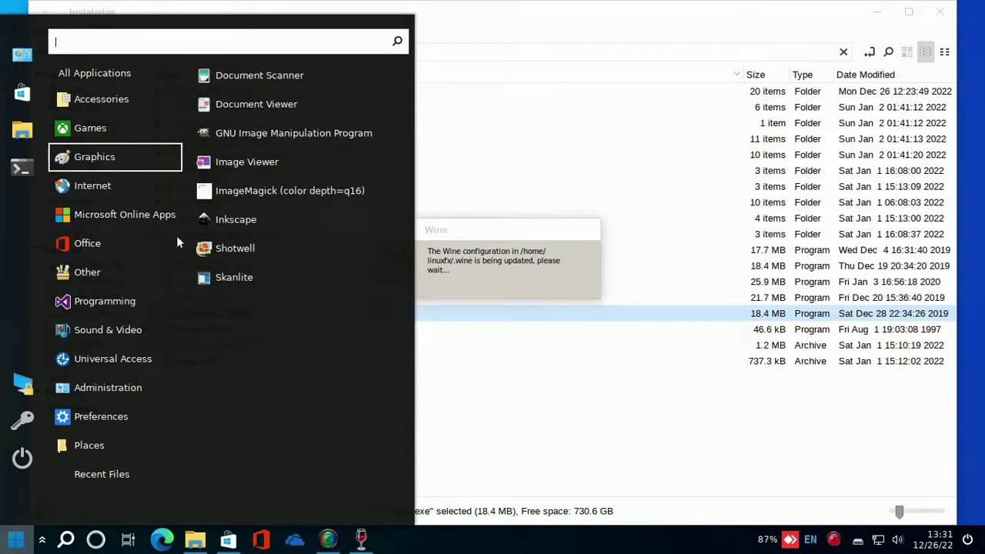
{"action": "mouse_move", "coordinate": [132, 186]}
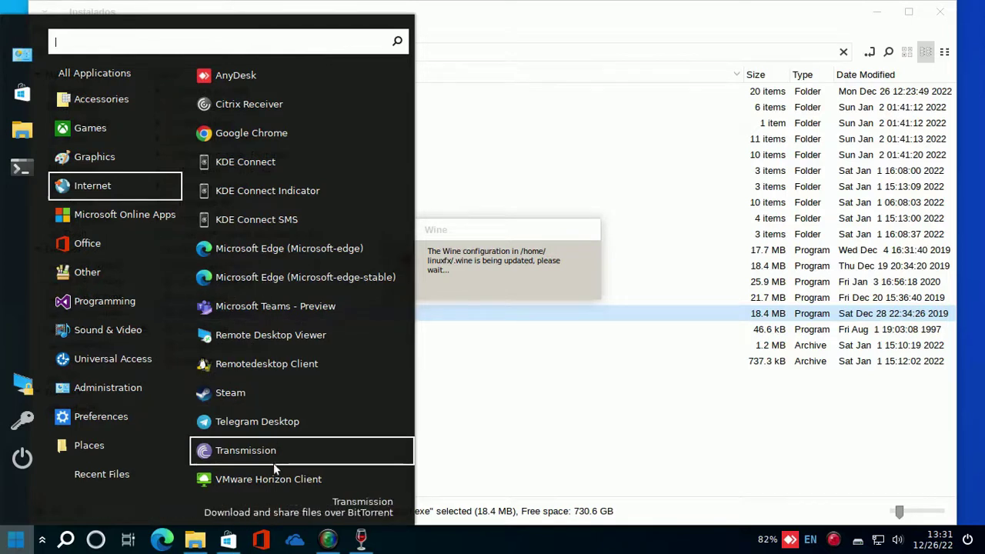
{"action": "mouse_move", "coordinate": [156, 221]}
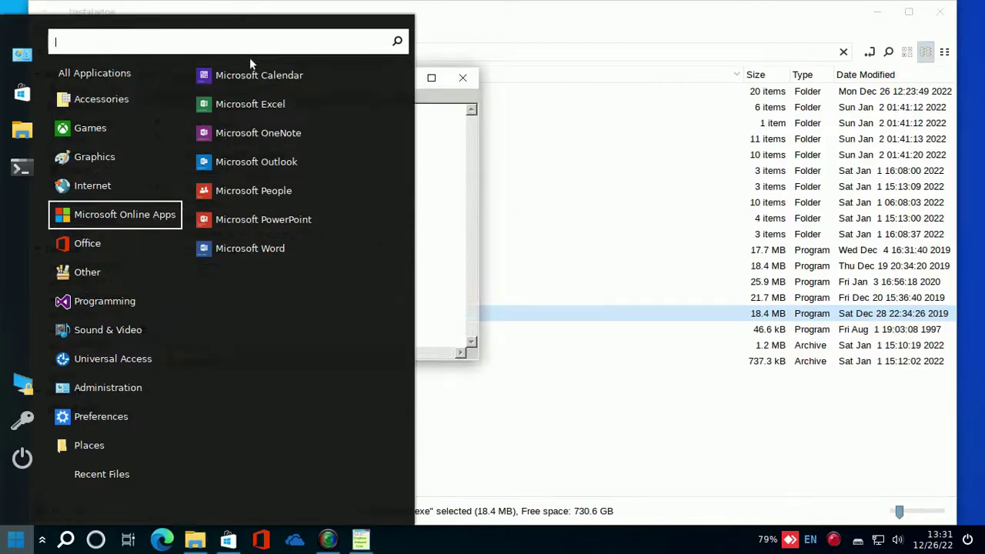
{"action": "left_click", "coordinate": [427, 94]}
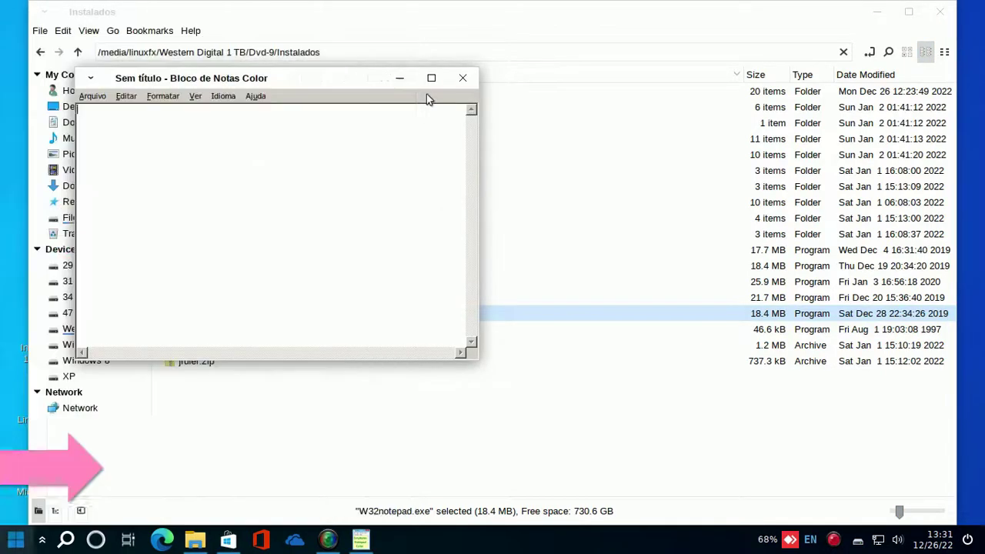
Exit Bloco de Notas Color and run PhotoFiltre.exe from the PhotoFiltre-en-653 folder.
{"action": "left_click", "coordinate": [257, 96]}
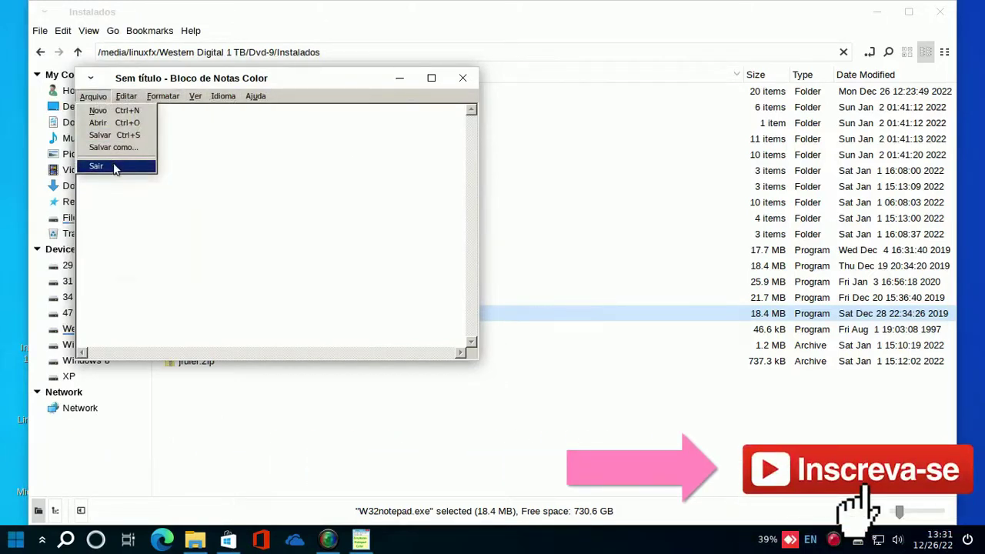
{"action": "left_click", "coordinate": [114, 167]}
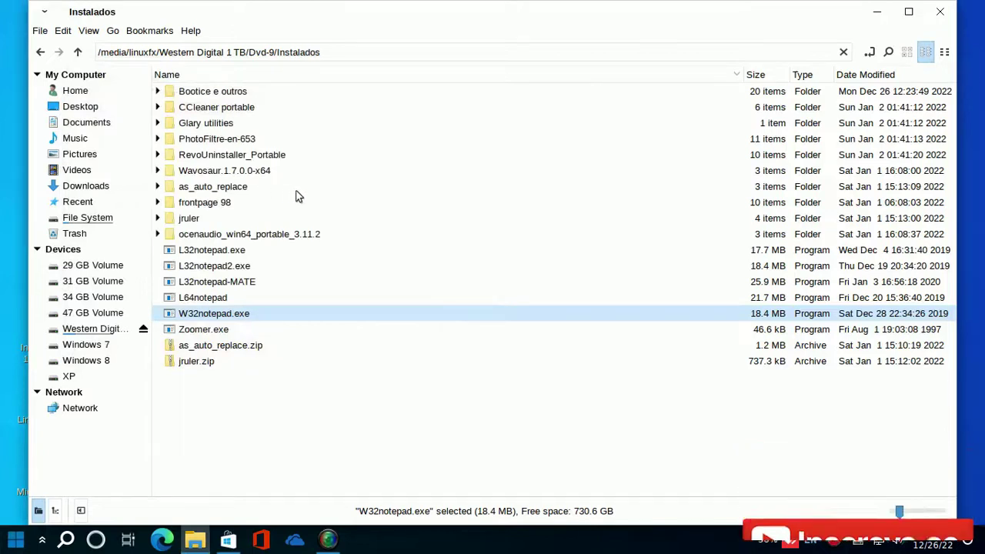
{"action": "double_click", "coordinate": [237, 141]}
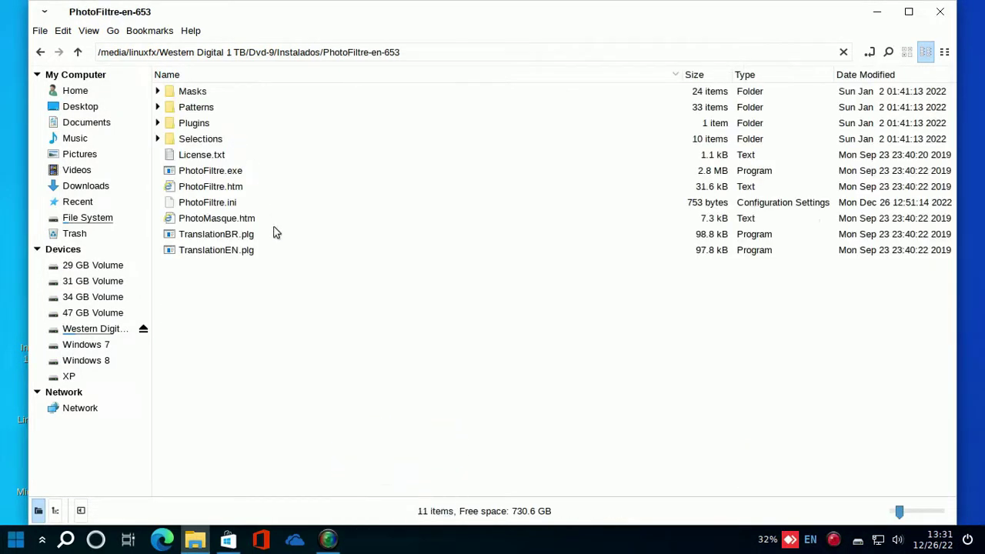
{"action": "right_click", "coordinate": [216, 176]}
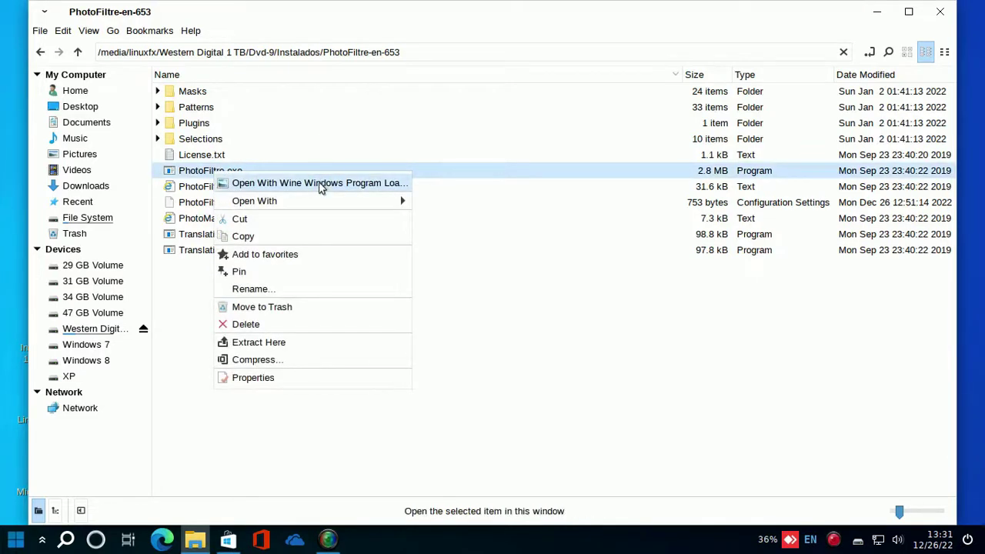
{"action": "left_click", "coordinate": [295, 127]}
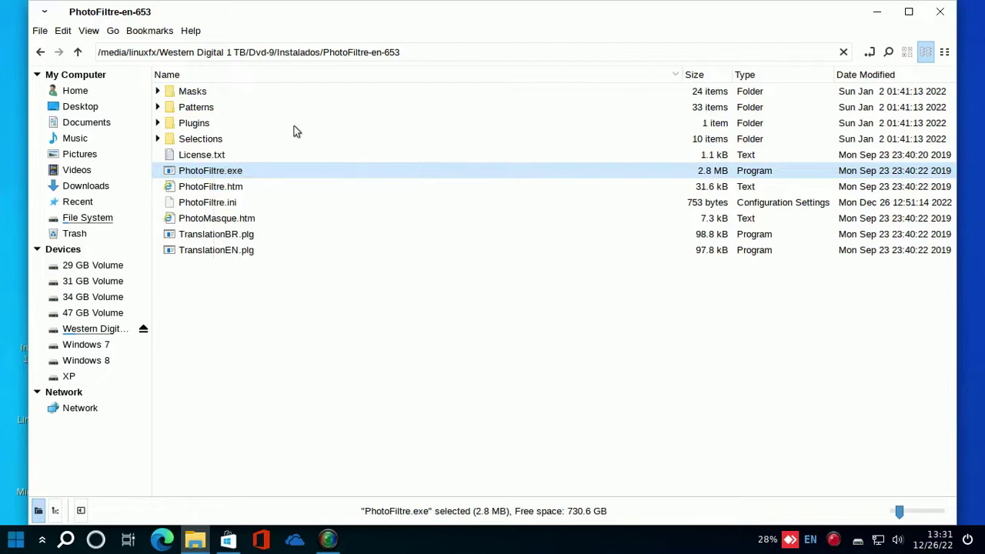
{"action": "double_click", "coordinate": [232, 170]}
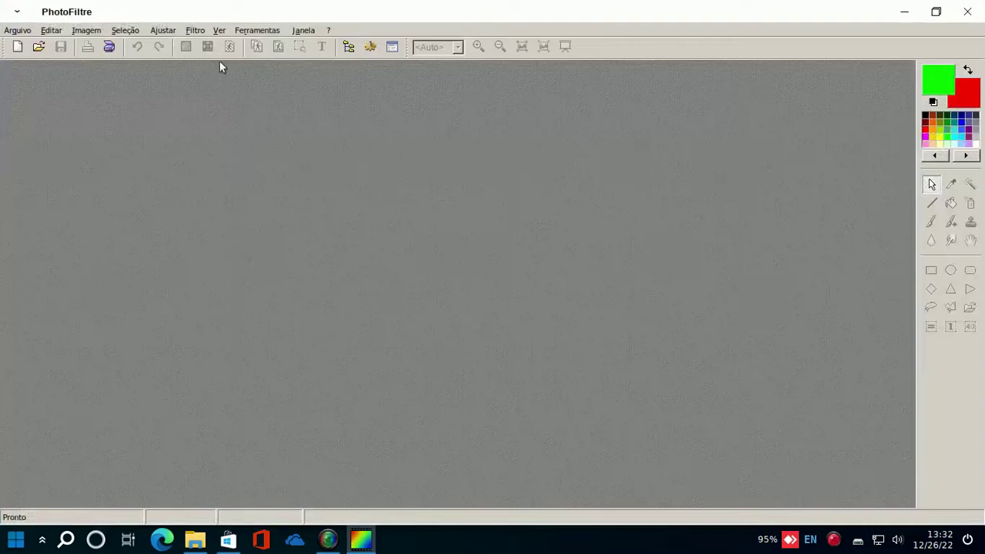
View PhotoFiltre's about information, close the program, and close the PhotoFiltre-en-653 folder window.
{"action": "left_click", "coordinate": [327, 30]}
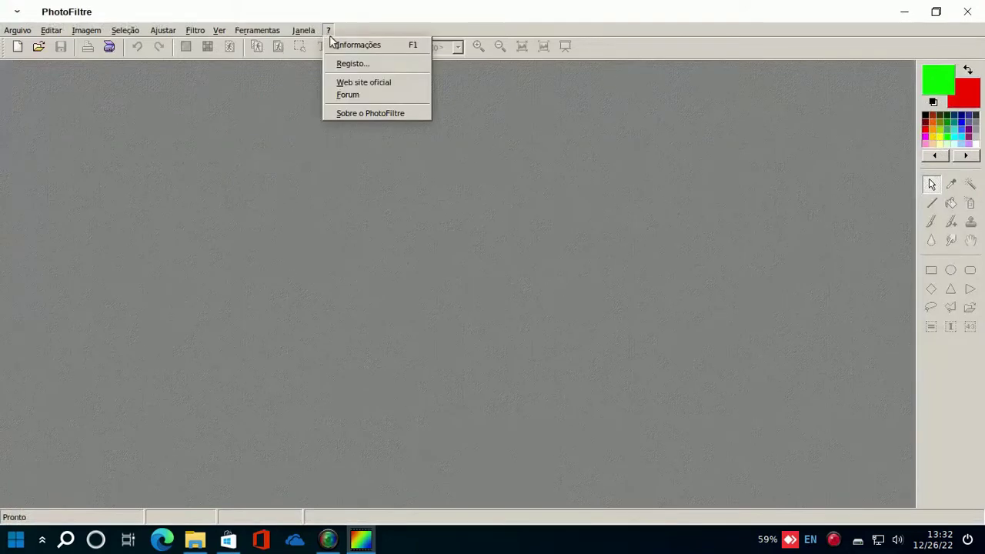
{"action": "left_click", "coordinate": [361, 117]}
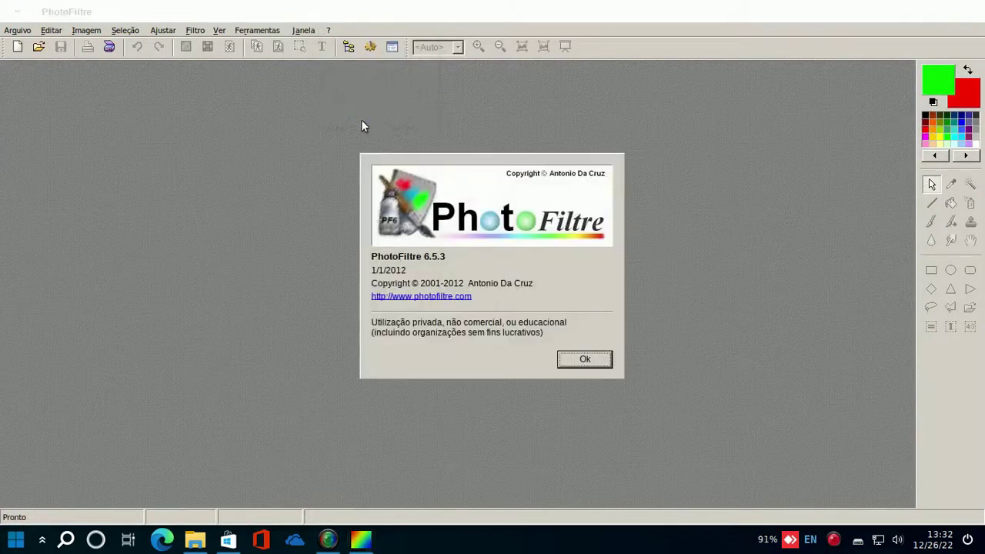
{"action": "left_click", "coordinate": [605, 361]}
{"action": "left_click", "coordinate": [972, 11]}
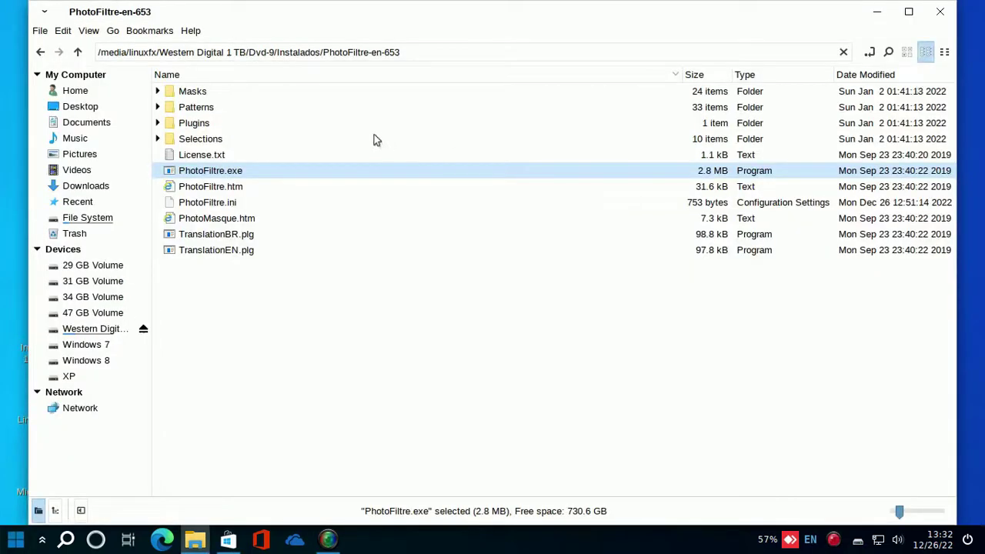
{"action": "left_click", "coordinate": [939, 12]}
Look through the software store's Explore page, open the Create category and return to the Explore page.
{"action": "scroll", "coordinate": [727, 274], "scroll_direction": "down", "scroll_amount": 5}
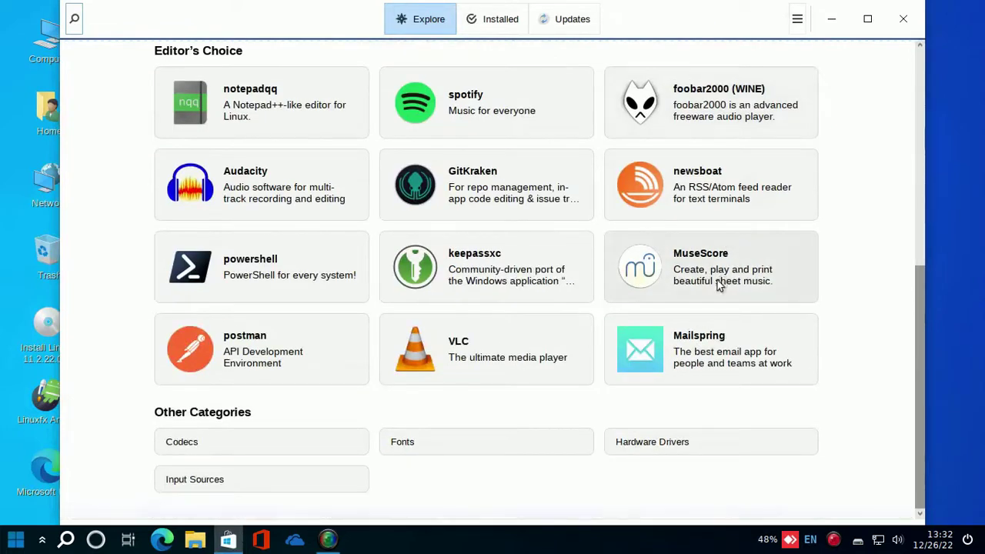
{"action": "scroll", "coordinate": [645, 341], "scroll_direction": "up", "scroll_amount": 5}
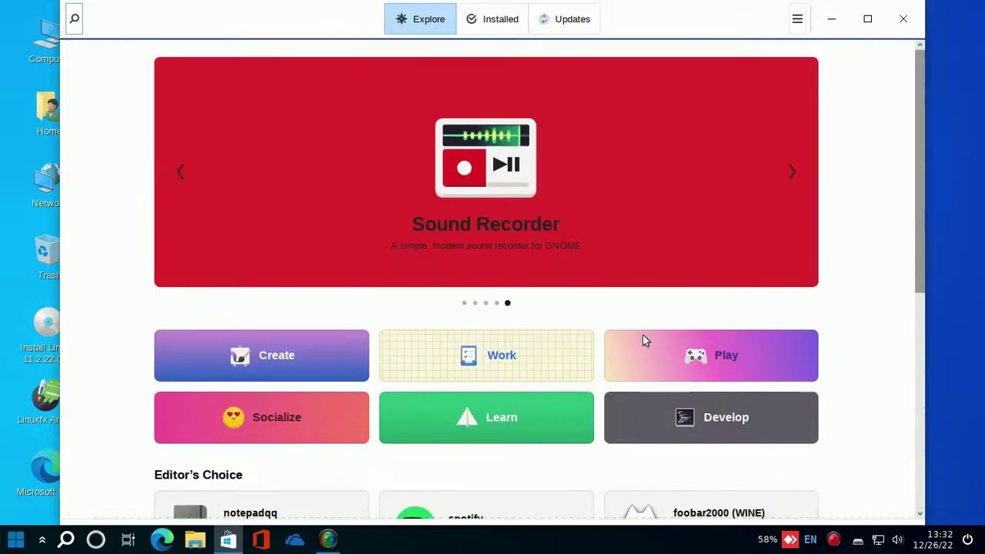
{"action": "scroll", "coordinate": [645, 340], "scroll_direction": "down", "scroll_amount": 3}
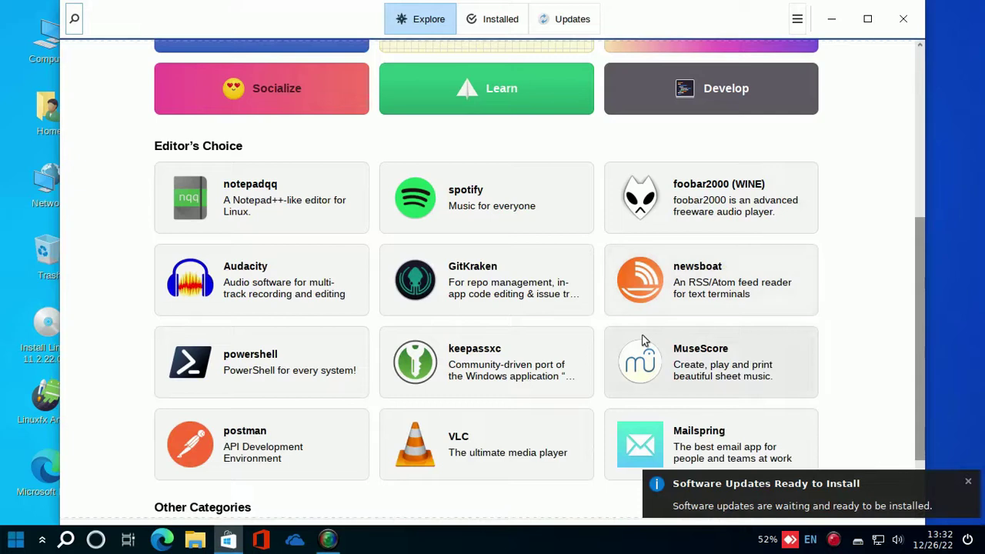
{"action": "scroll", "coordinate": [642, 345], "scroll_direction": "up", "scroll_amount": 3}
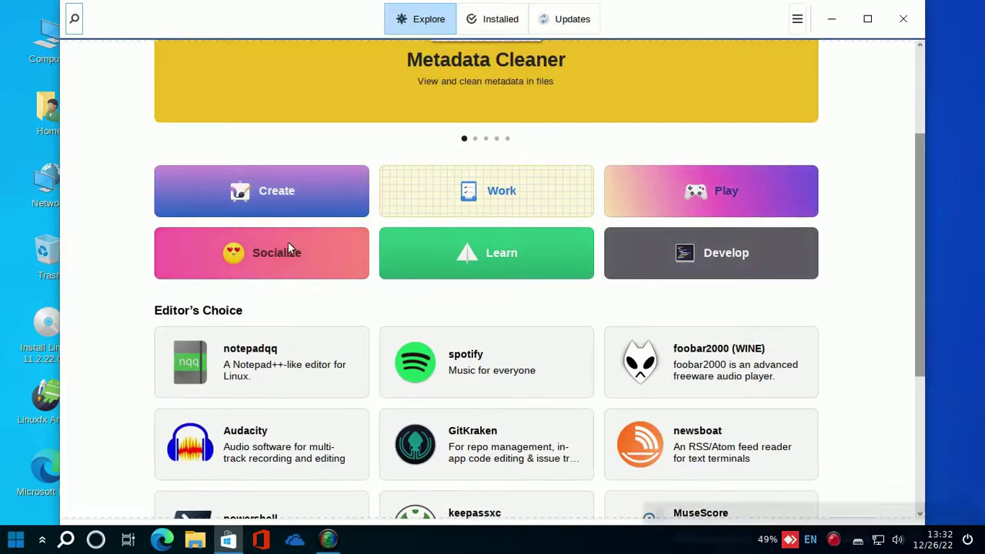
{"action": "left_click", "coordinate": [279, 181]}
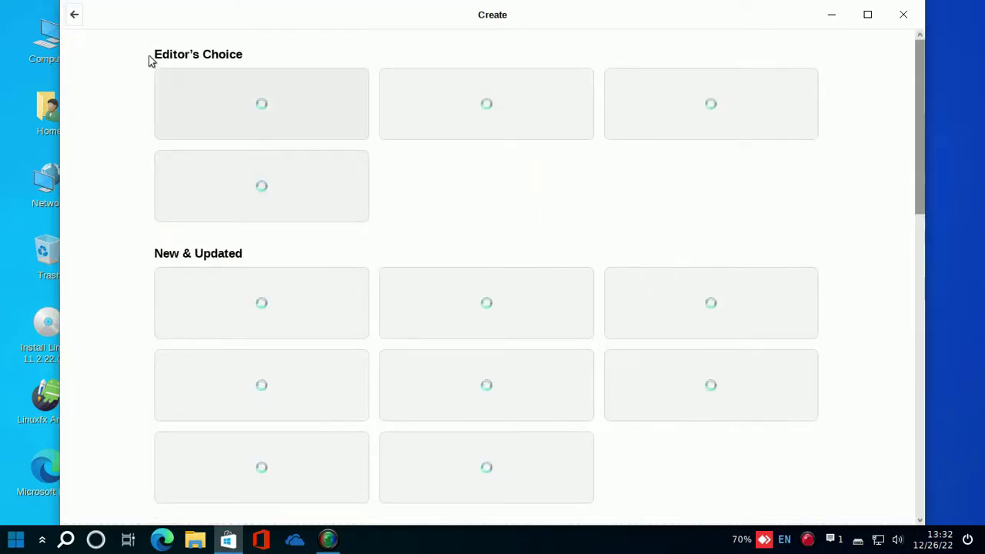
{"action": "left_click", "coordinate": [75, 17]}
View the notepadqq page from the Editor's Choice section and close the software store.
{"action": "scroll", "coordinate": [365, 229], "scroll_direction": "down", "scroll_amount": 3}
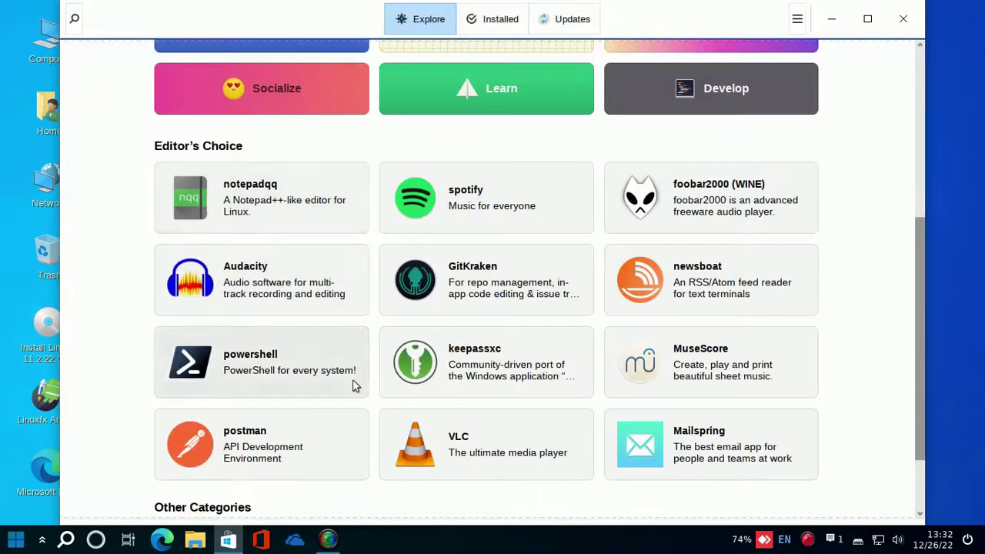
{"action": "left_click", "coordinate": [260, 190]}
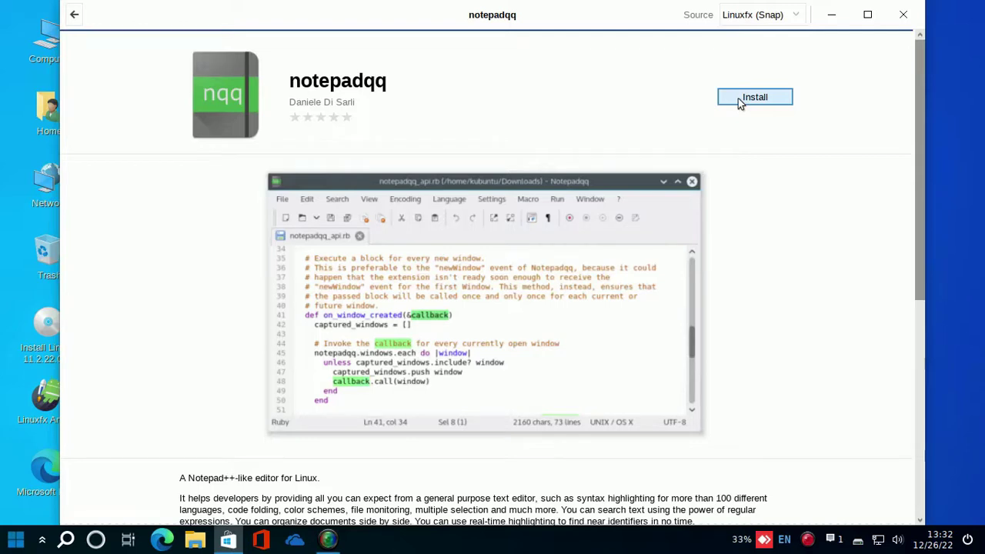
{"action": "left_click", "coordinate": [904, 15]}
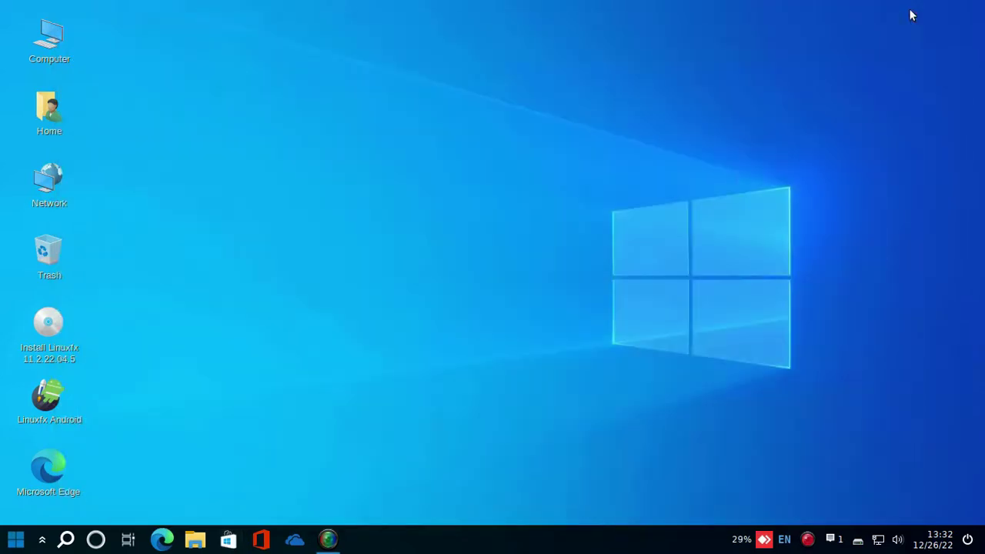
Show the workspace overview and return to the desktop, and view and quit the Helloa voice assistant setup.
{"action": "left_click", "coordinate": [128, 540]}
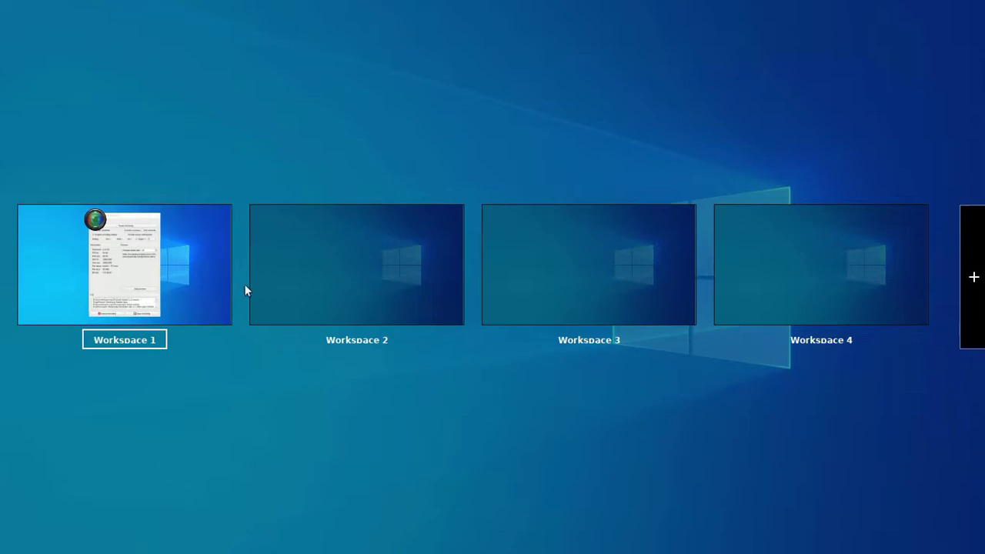
{"action": "left_click", "coordinate": [722, 511]}
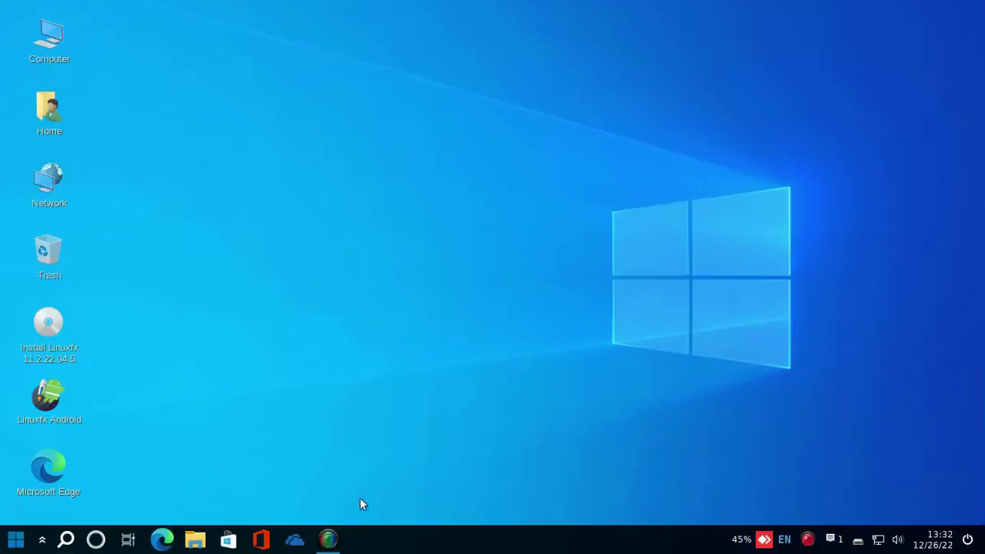
{"action": "left_click", "coordinate": [101, 540]}
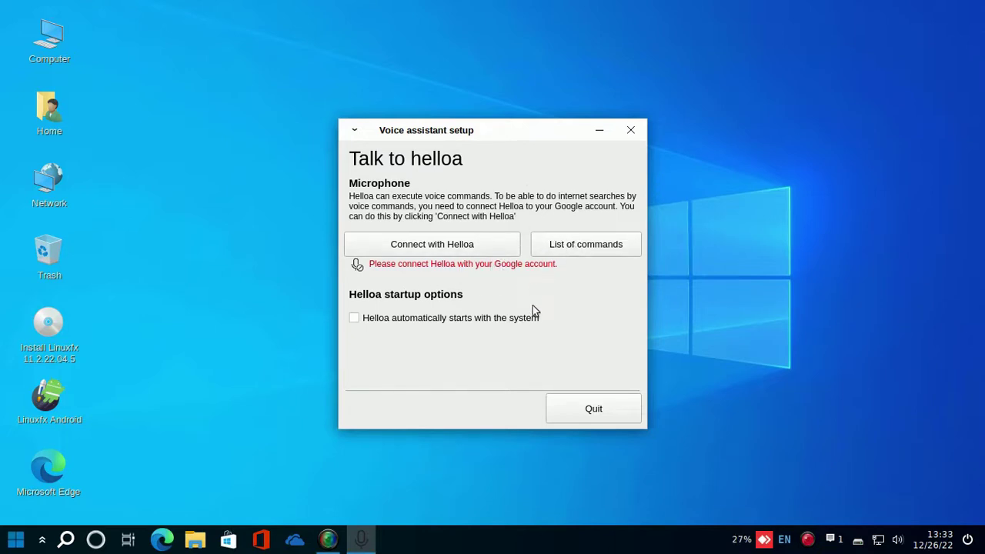
{"action": "left_click", "coordinate": [599, 408]}
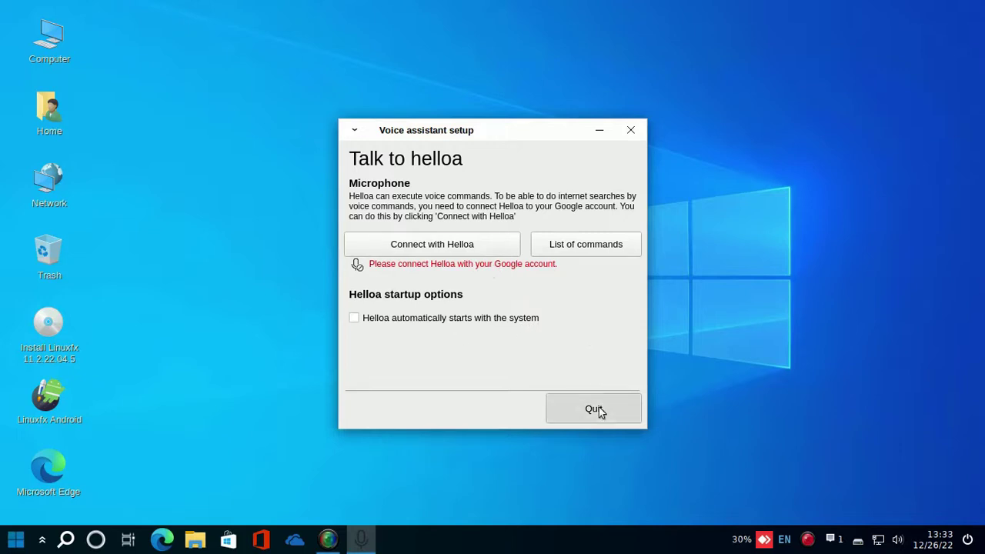
Open and dismiss the desktop search box, and launch the system Settings.
{"action": "left_click", "coordinate": [65, 539]}
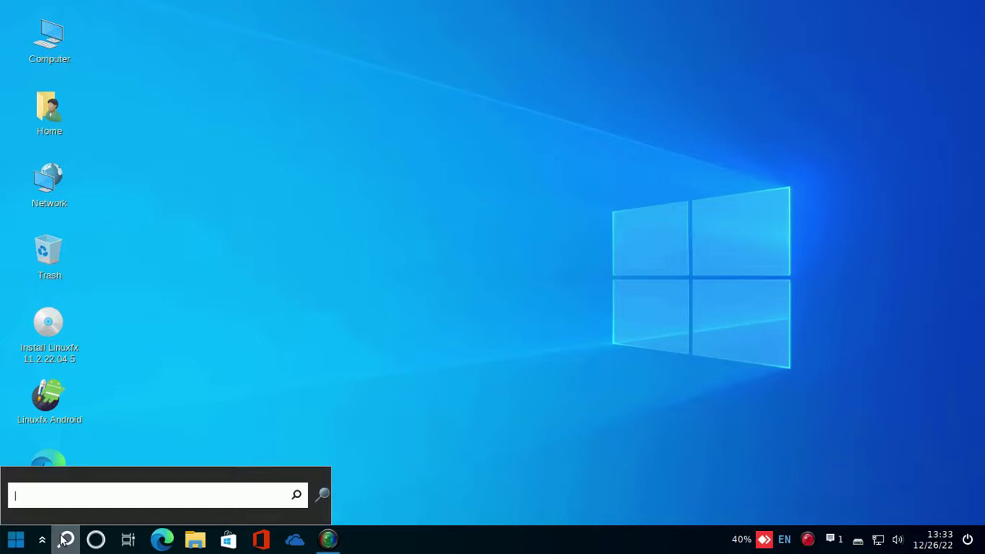
{"action": "left_click", "coordinate": [159, 408]}
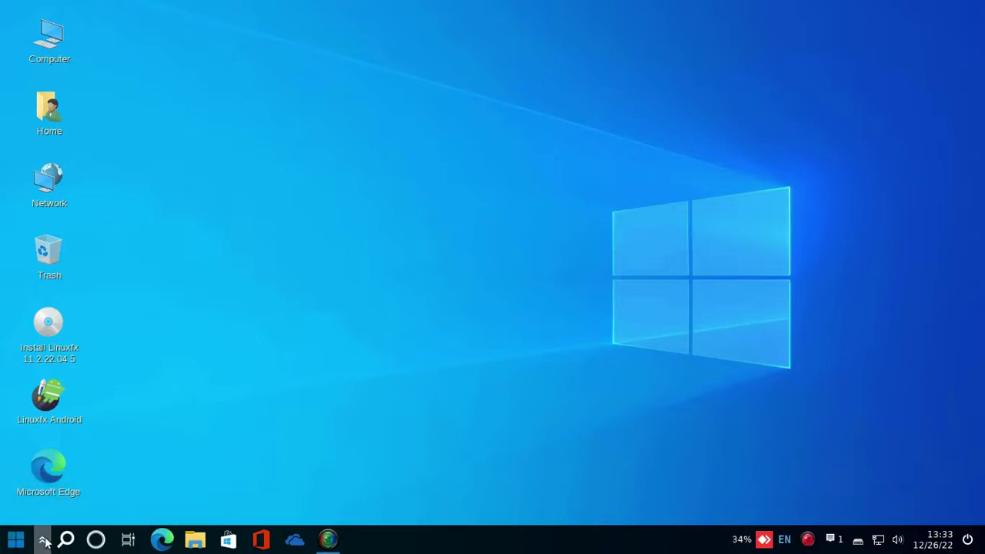
{"action": "left_click", "coordinate": [43, 541]}
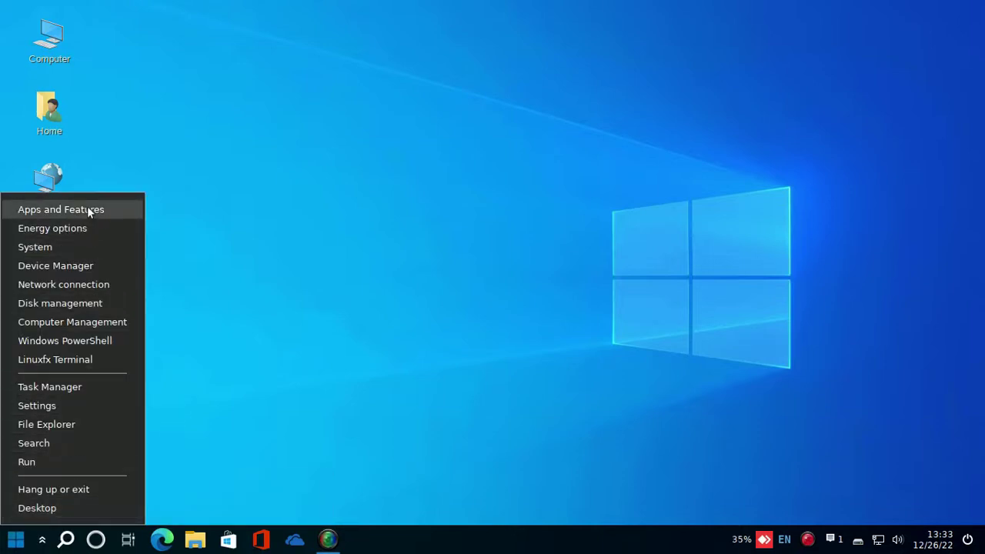
{"action": "left_click", "coordinate": [86, 407]}
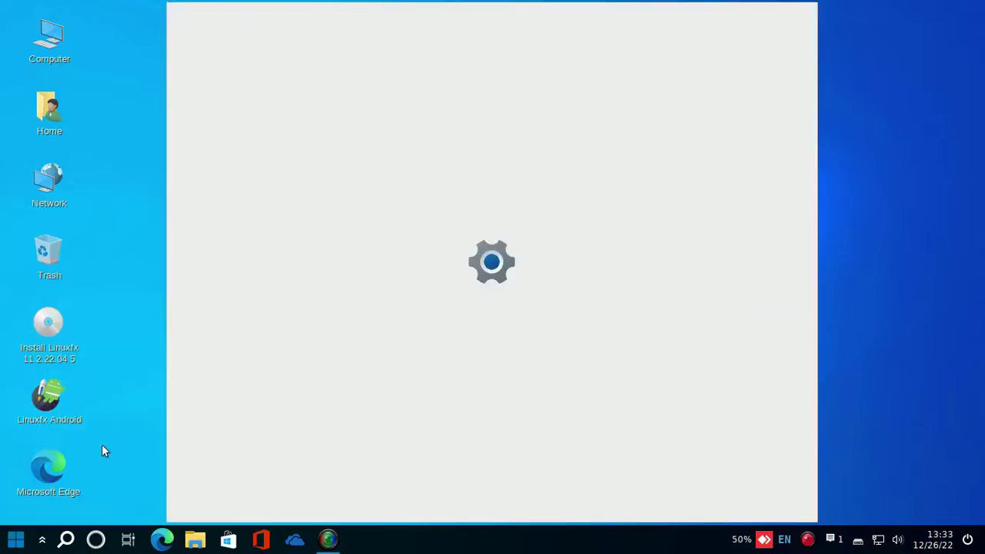
While Settings loads, look through the Office, Programming, Sound & Video, Universal Access and Administration categories of the installed applications.
{"action": "left_click", "coordinate": [16, 538]}
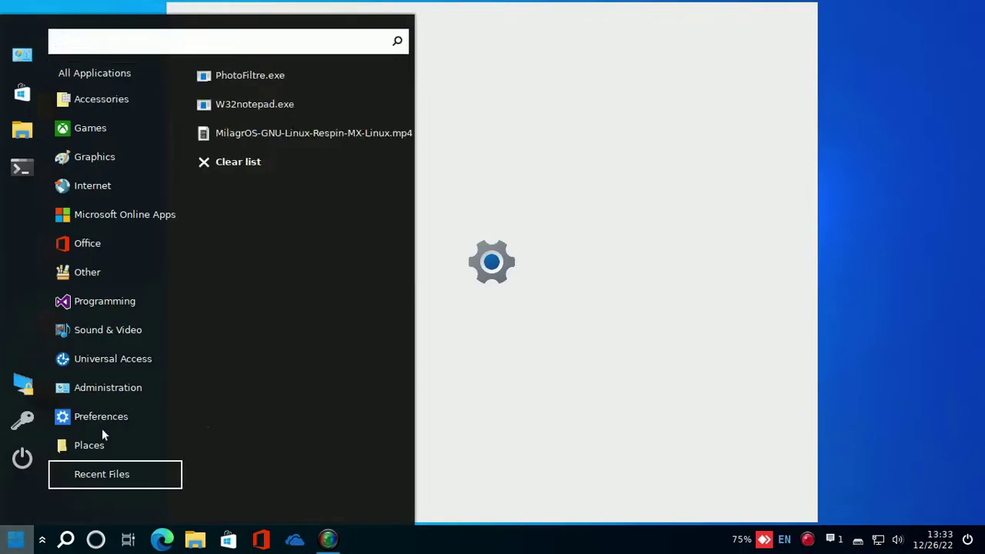
{"action": "mouse_move", "coordinate": [112, 243]}
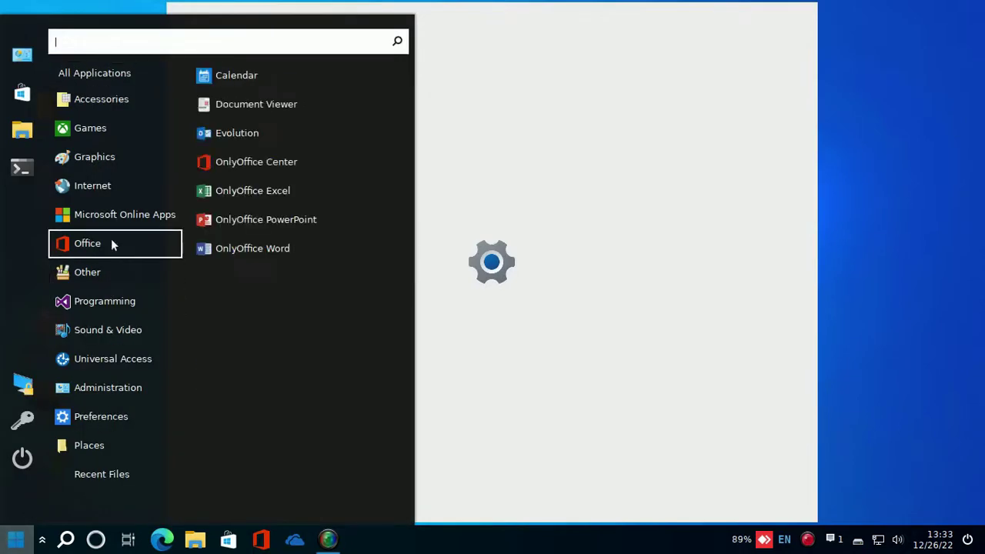
{"action": "mouse_move", "coordinate": [108, 296]}
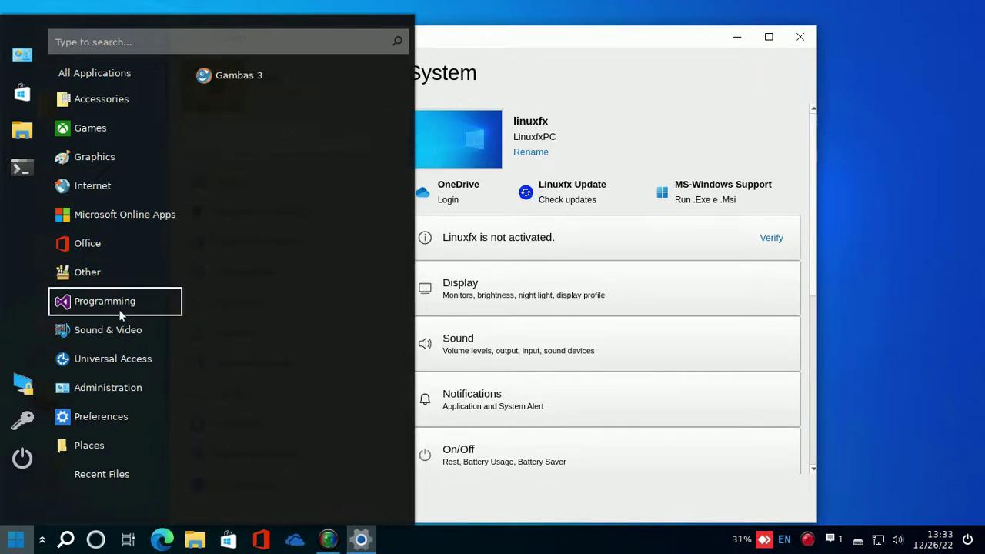
{"action": "mouse_move", "coordinate": [120, 330]}
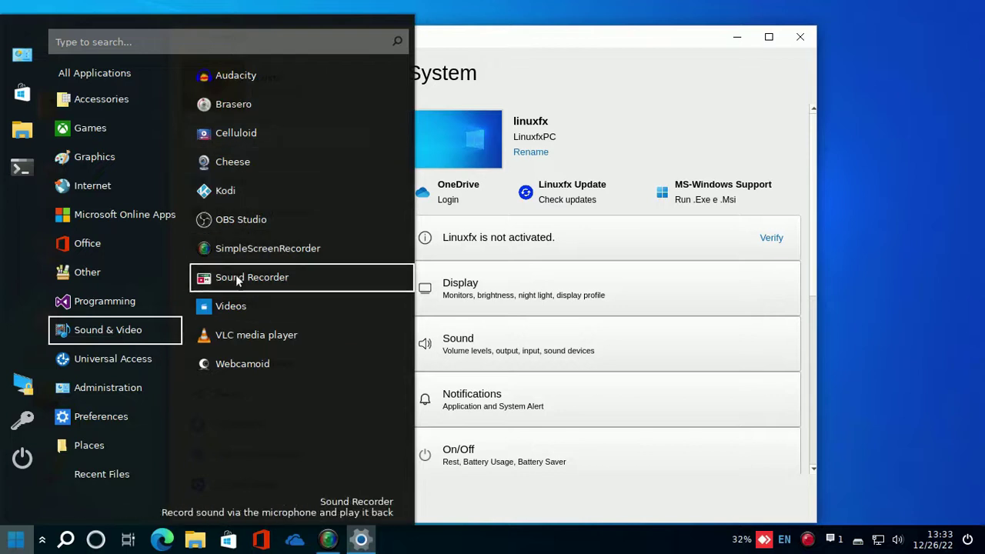
{"action": "mouse_move", "coordinate": [146, 364]}
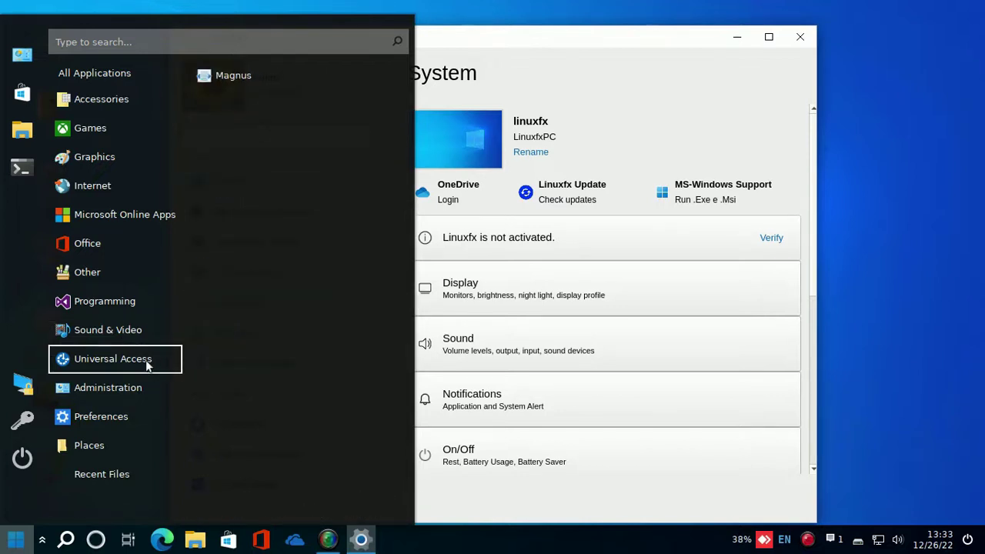
{"action": "mouse_move", "coordinate": [140, 390]}
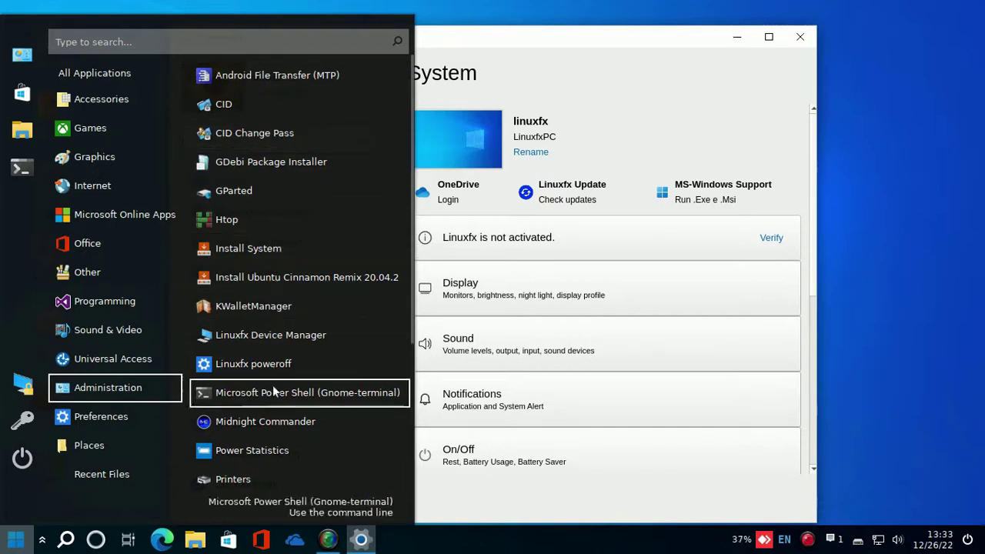
Look through the whole Preferences category and show the list of all applications.
{"action": "mouse_move", "coordinate": [144, 426]}
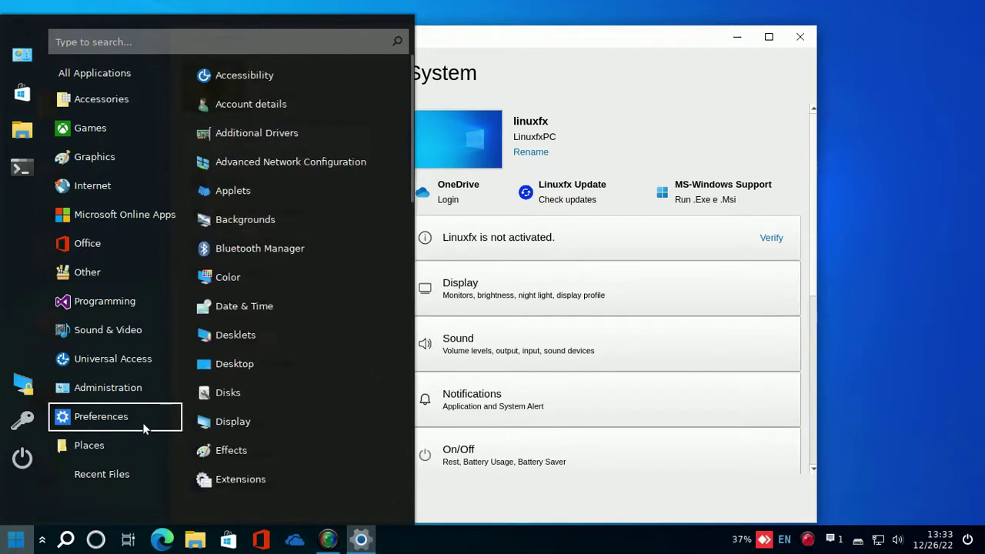
{"action": "scroll", "coordinate": [264, 154], "scroll_direction": "down", "scroll_amount": 5}
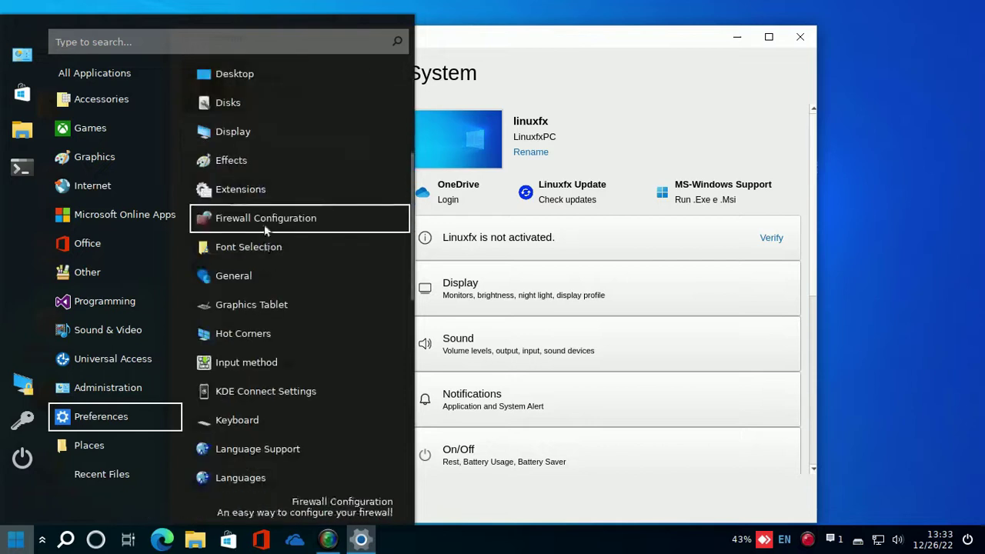
{"action": "scroll", "coordinate": [271, 300], "scroll_direction": "down", "scroll_amount": 5}
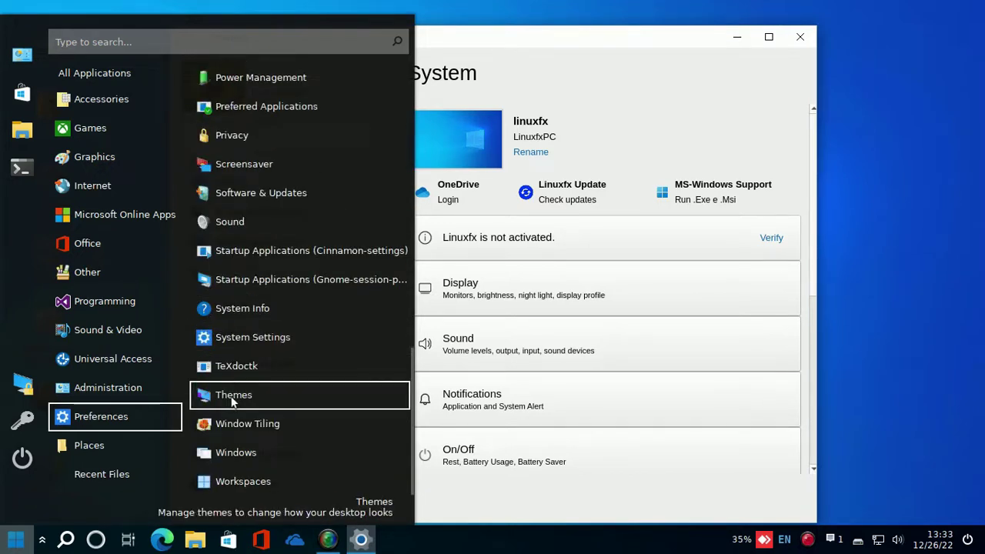
{"action": "mouse_move", "coordinate": [171, 440]}
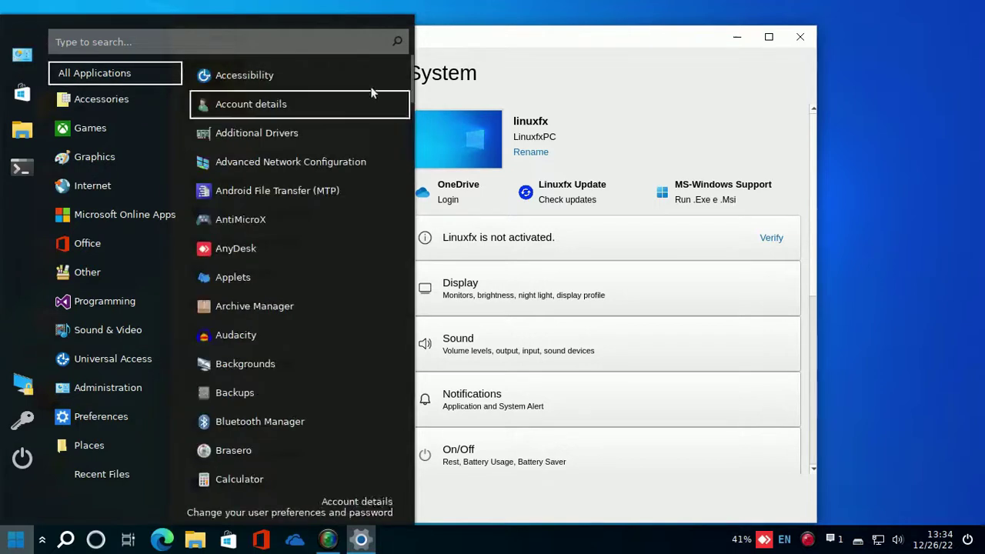
Return to the Settings window and open Themes and Icons in the Customization section.
{"action": "left_click", "coordinate": [706, 42]}
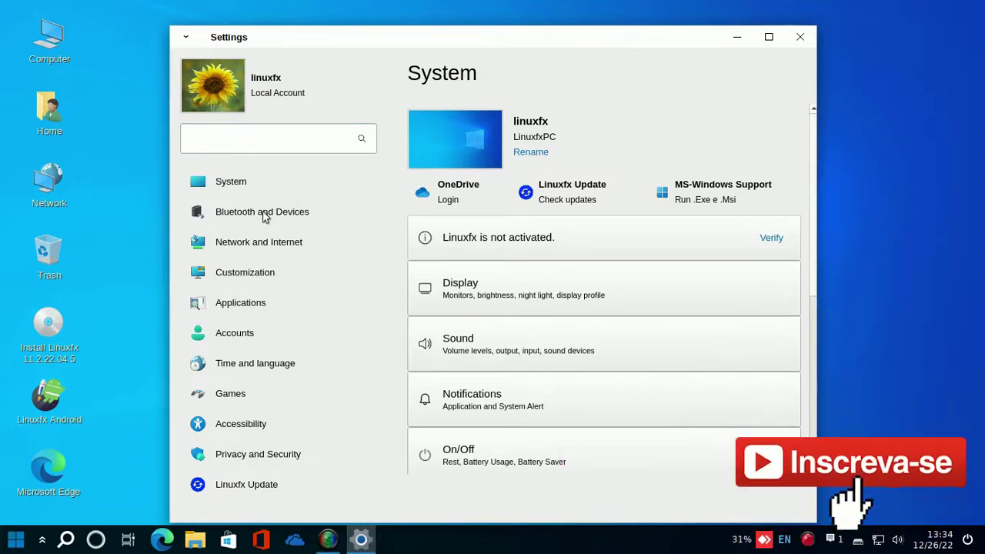
{"action": "left_click", "coordinate": [264, 277]}
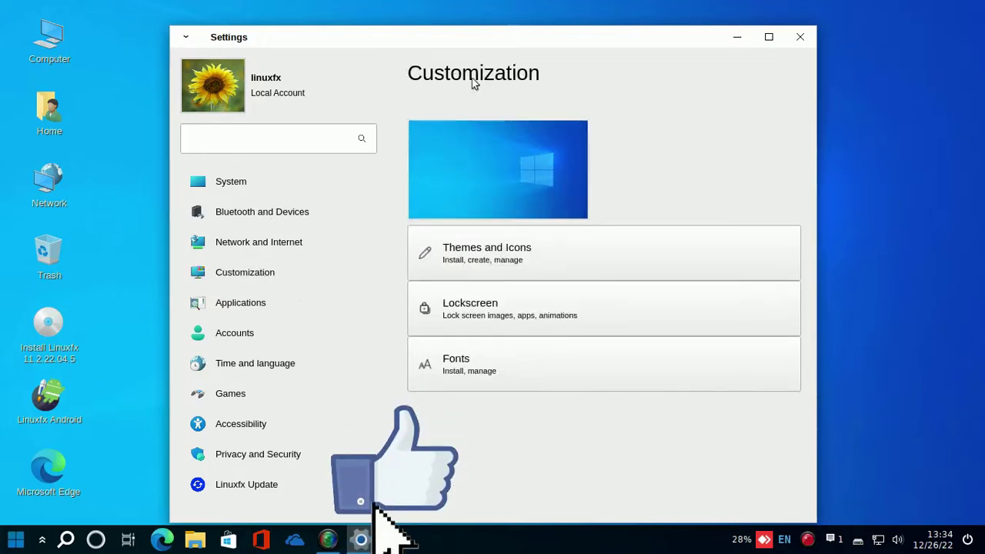
{"action": "left_click", "coordinate": [493, 262]}
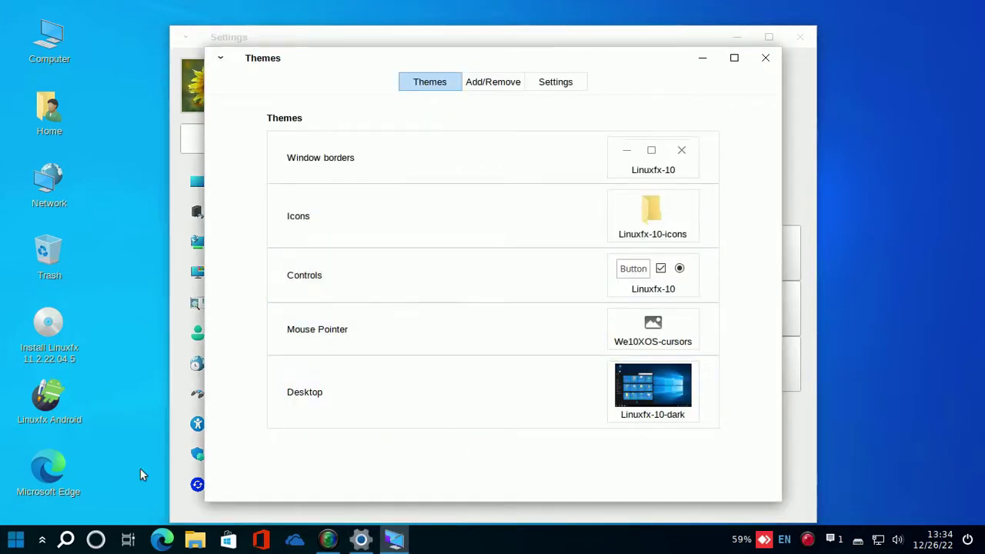
Apply the cinnamon desktop theme and view the application menu's look before and after the change.
{"action": "left_click", "coordinate": [28, 530]}
{"action": "left_click", "coordinate": [27, 529]}
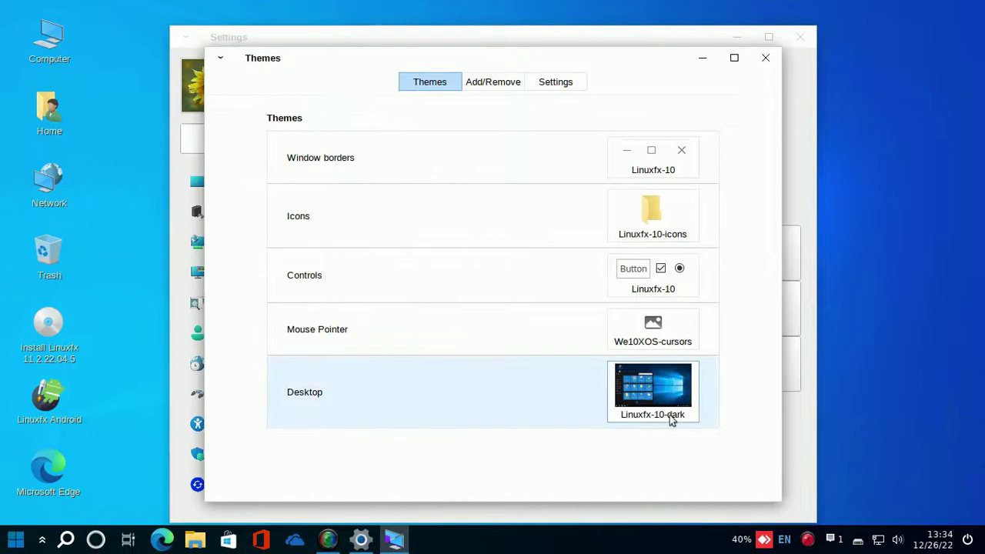
{"action": "left_click", "coordinate": [678, 398]}
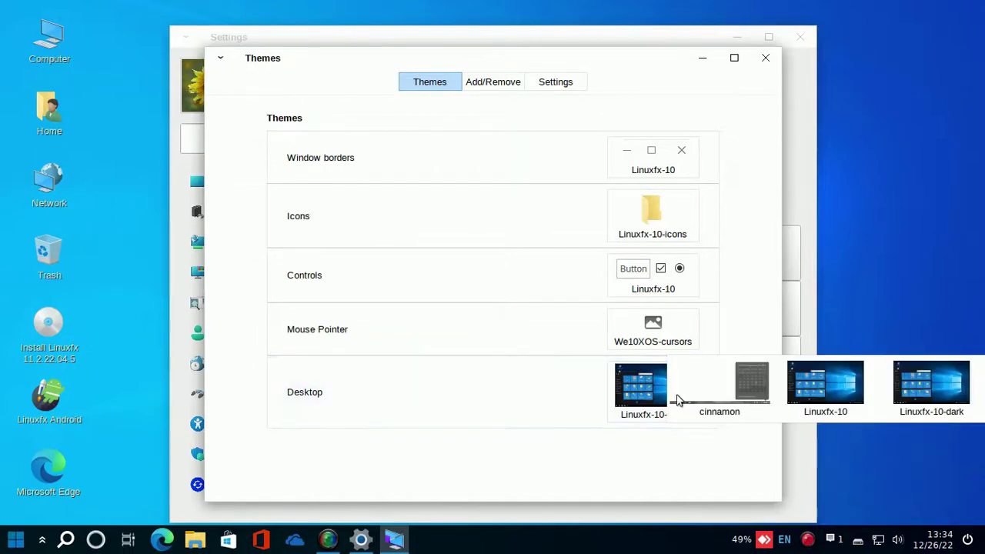
{"action": "left_click", "coordinate": [733, 388]}
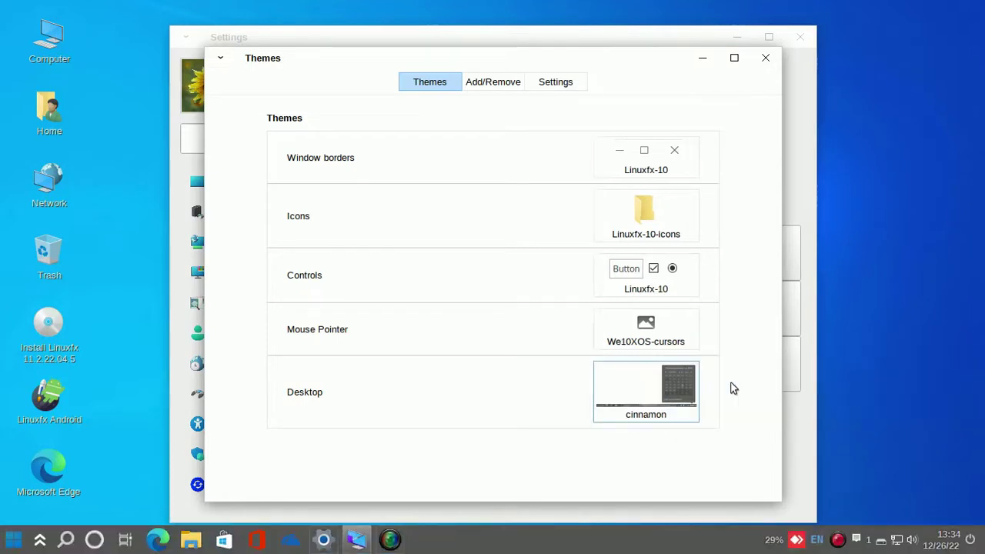
{"action": "left_click", "coordinate": [14, 540]}
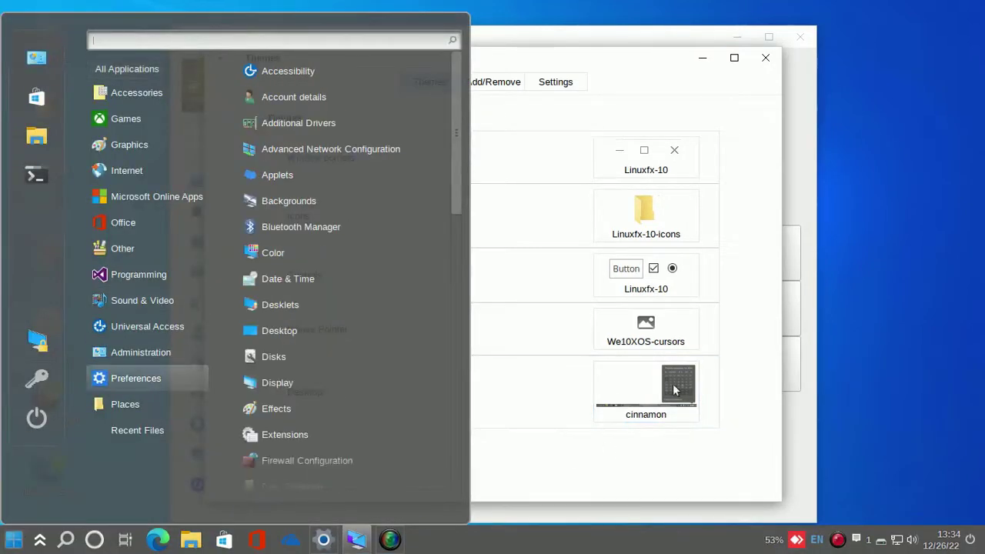
Set the desktop theme back to Linuxfx-10-dark and check the application menu's look.
{"action": "left_click", "coordinate": [673, 391]}
{"action": "left_click", "coordinate": [938, 372]}
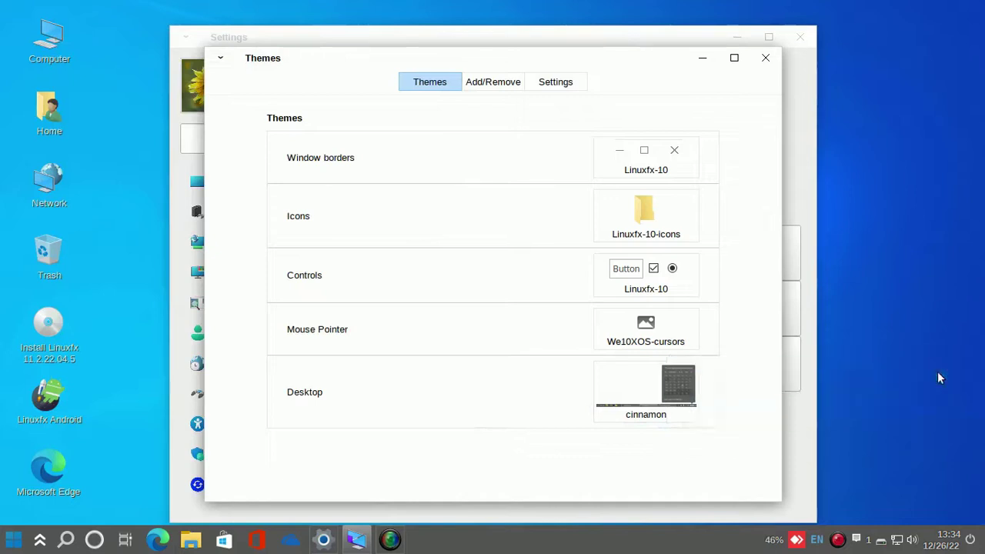
{"action": "left_click", "coordinate": [13, 540]}
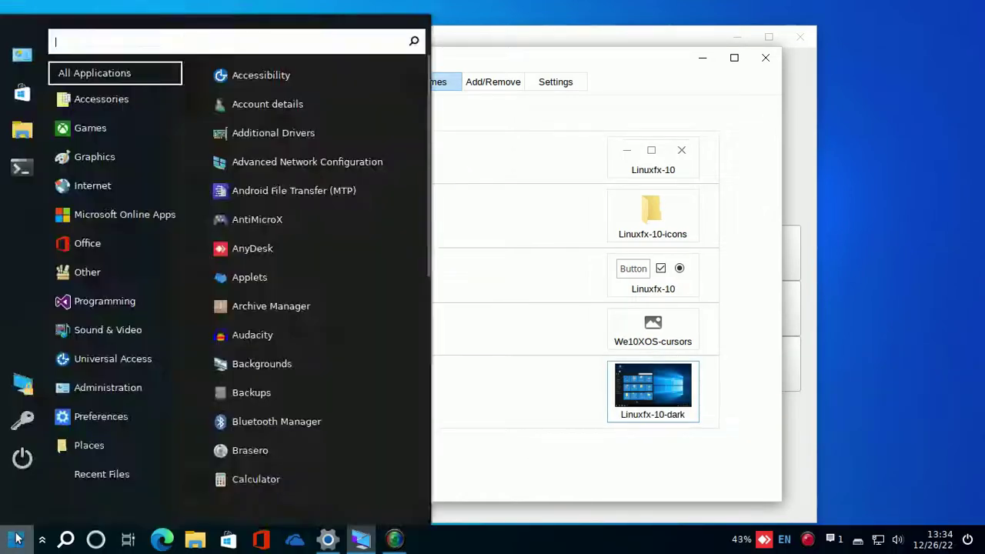
{"action": "left_click", "coordinate": [13, 539]}
View the available icon themes, load the list of downloadable themes, and look through the application menu while it loads.
{"action": "left_click", "coordinate": [674, 223]}
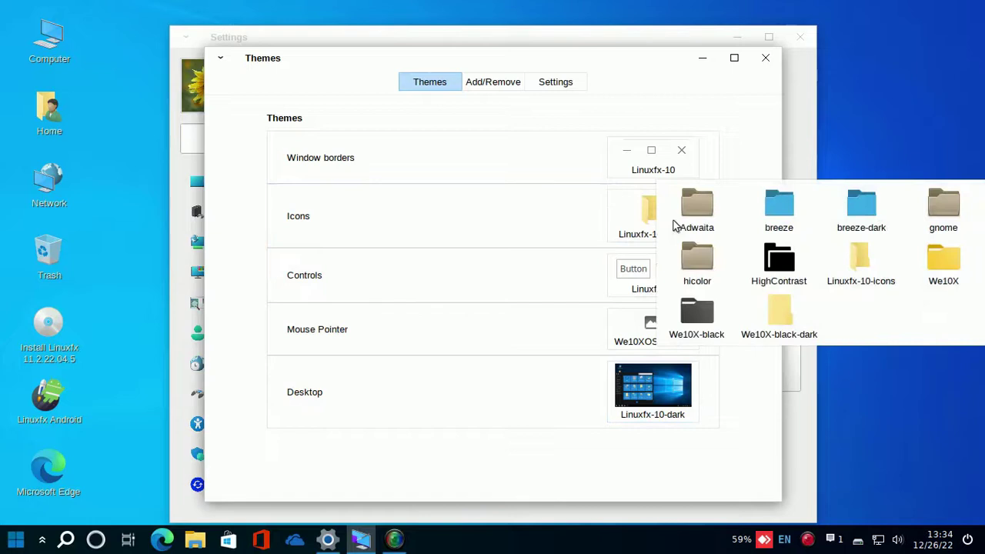
{"action": "left_click", "coordinate": [632, 76]}
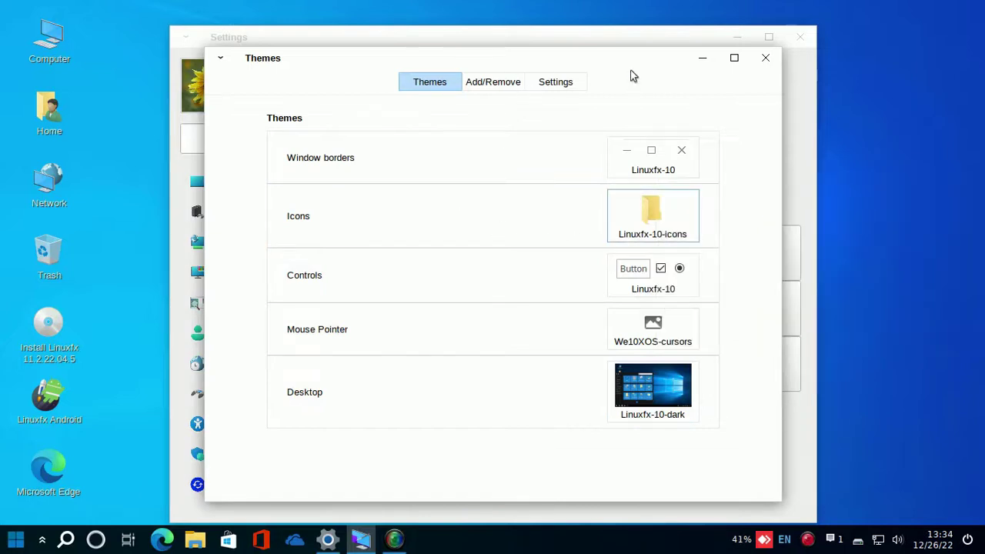
{"action": "left_click", "coordinate": [512, 83]}
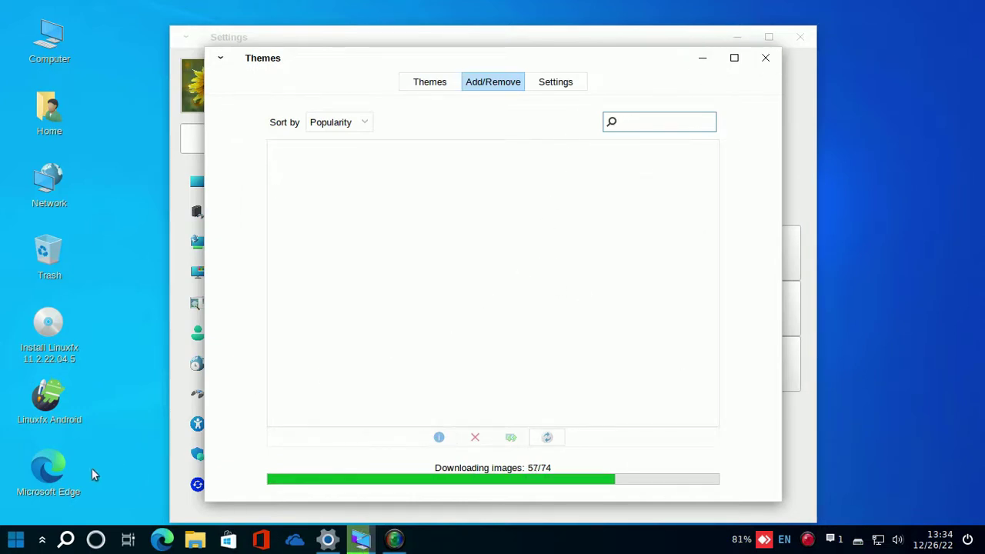
{"action": "left_click", "coordinate": [10, 544]}
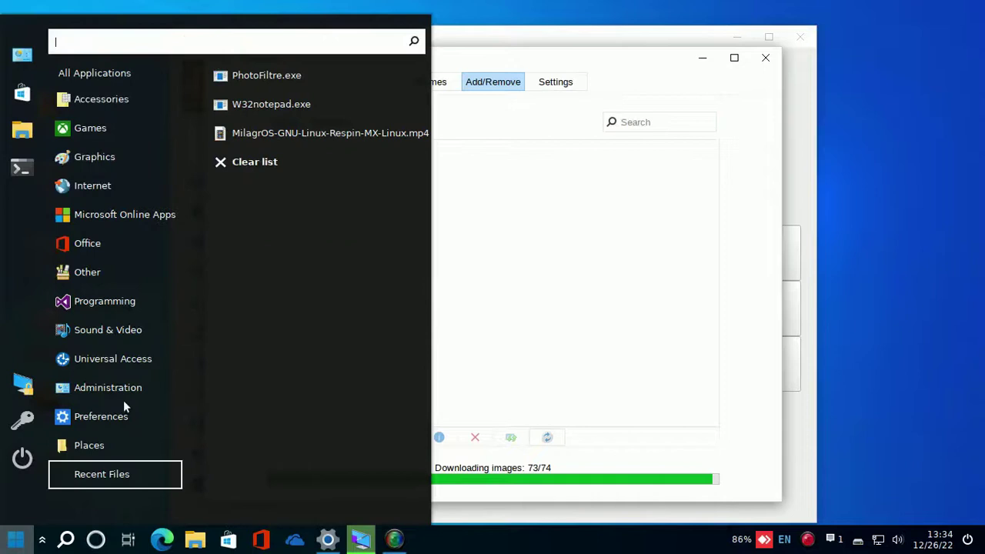
{"action": "mouse_move", "coordinate": [122, 244]}
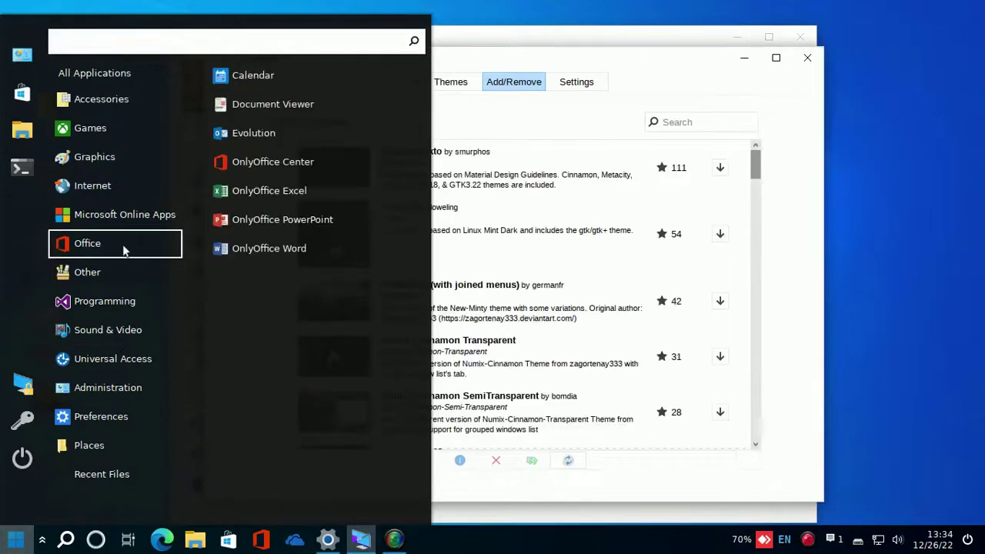
{"action": "left_click", "coordinate": [608, 87]}
Look through the entire list of downloadable desktop themes, from the most to the least popular.
{"action": "scroll", "coordinate": [494, 218], "scroll_direction": "down", "scroll_amount": 1}
{"action": "scroll", "coordinate": [493, 217], "scroll_direction": "down", "scroll_amount": 5}
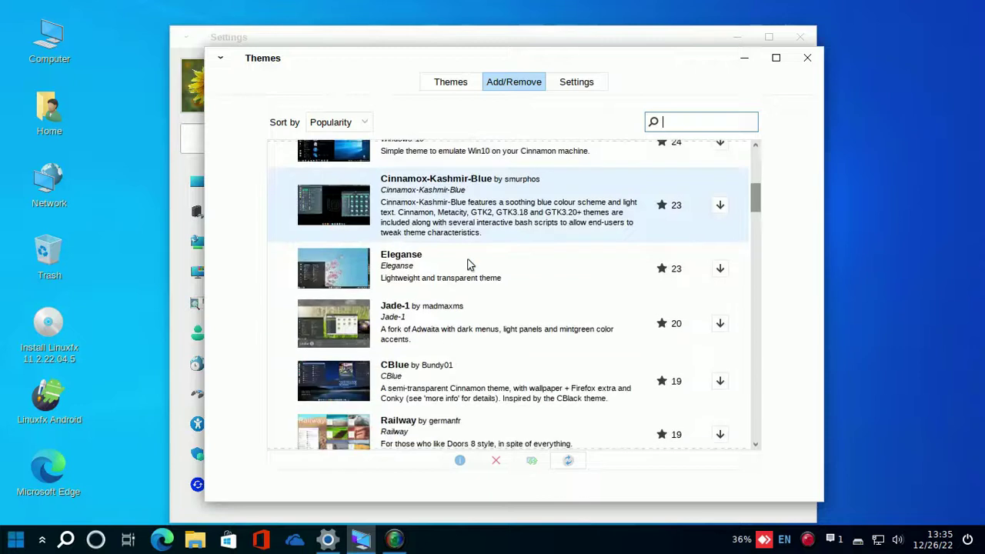
{"action": "scroll", "coordinate": [469, 266], "scroll_direction": "down", "scroll_amount": 2}
{"action": "scroll", "coordinate": [471, 266], "scroll_direction": "up", "scroll_amount": 1}
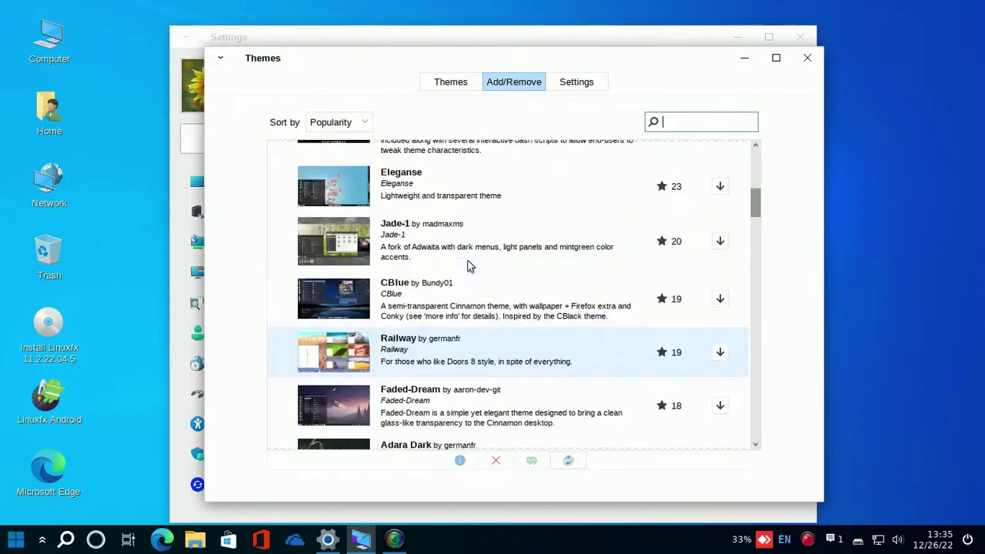
{"action": "scroll", "coordinate": [470, 265], "scroll_direction": "down", "scroll_amount": 4}
{"action": "scroll", "coordinate": [471, 264], "scroll_direction": "down", "scroll_amount": 4}
{"action": "scroll", "coordinate": [471, 266], "scroll_direction": "down", "scroll_amount": 3}
{"action": "scroll", "coordinate": [469, 265], "scroll_direction": "down", "scroll_amount": 4}
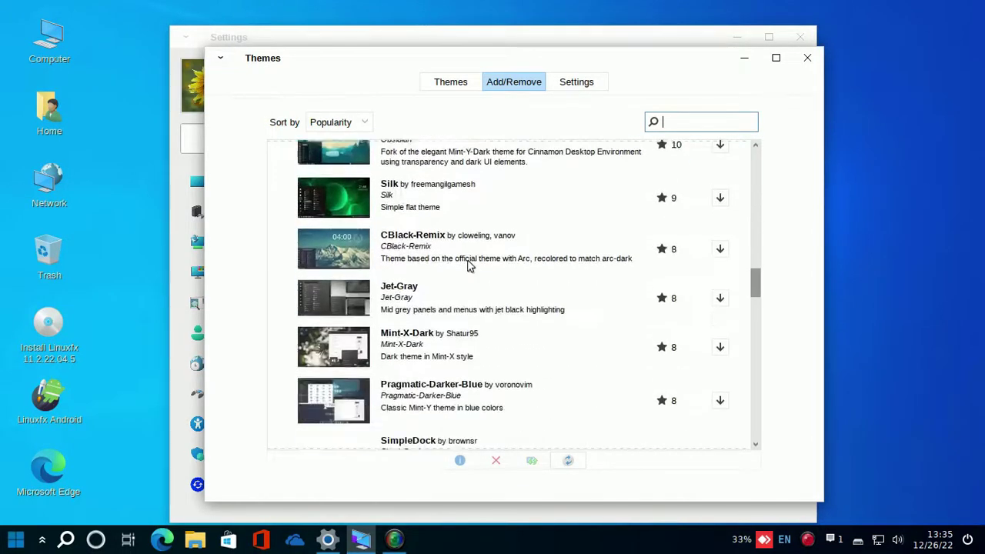
{"action": "scroll", "coordinate": [470, 265], "scroll_direction": "down", "scroll_amount": 5}
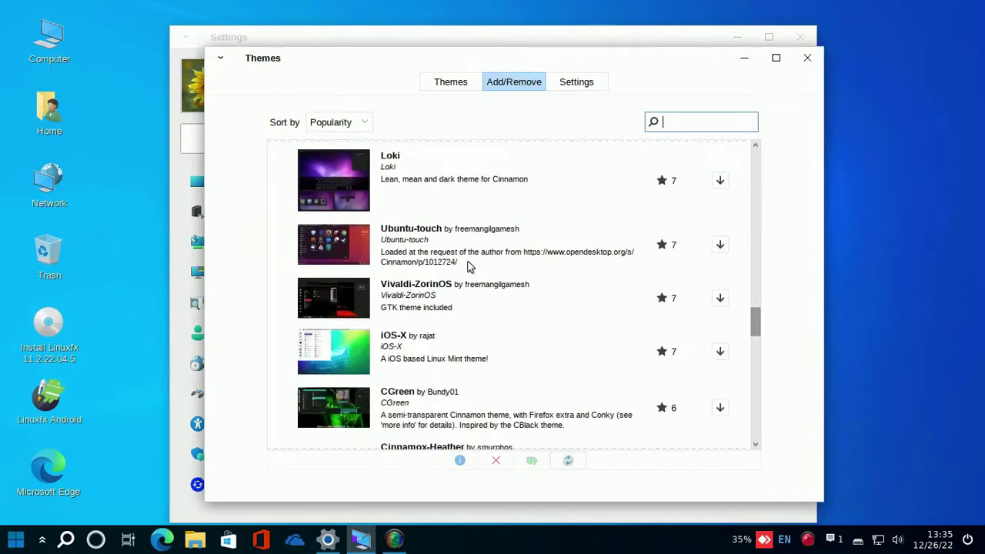
{"action": "scroll", "coordinate": [447, 300], "scroll_direction": "down", "scroll_amount": 5}
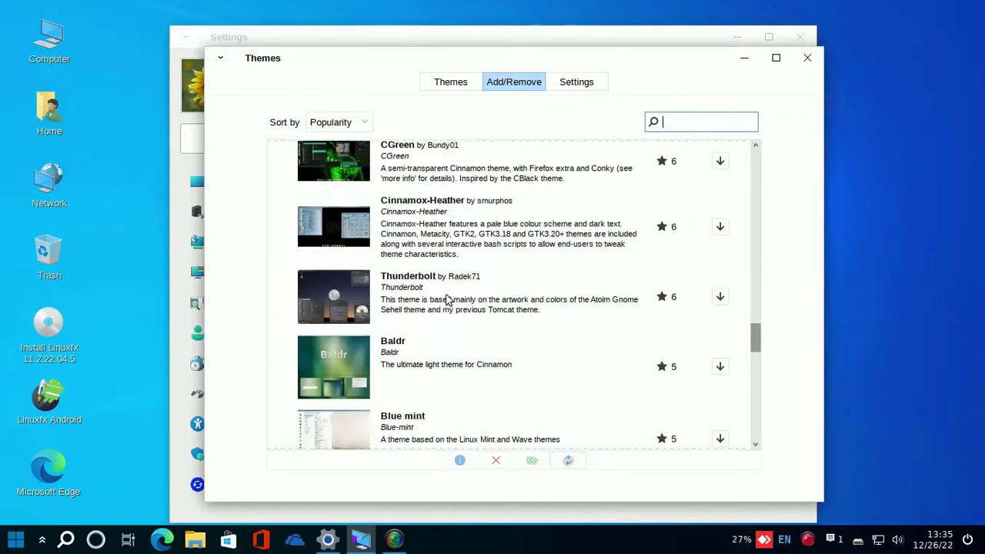
{"action": "scroll", "coordinate": [448, 300], "scroll_direction": "down", "scroll_amount": 1}
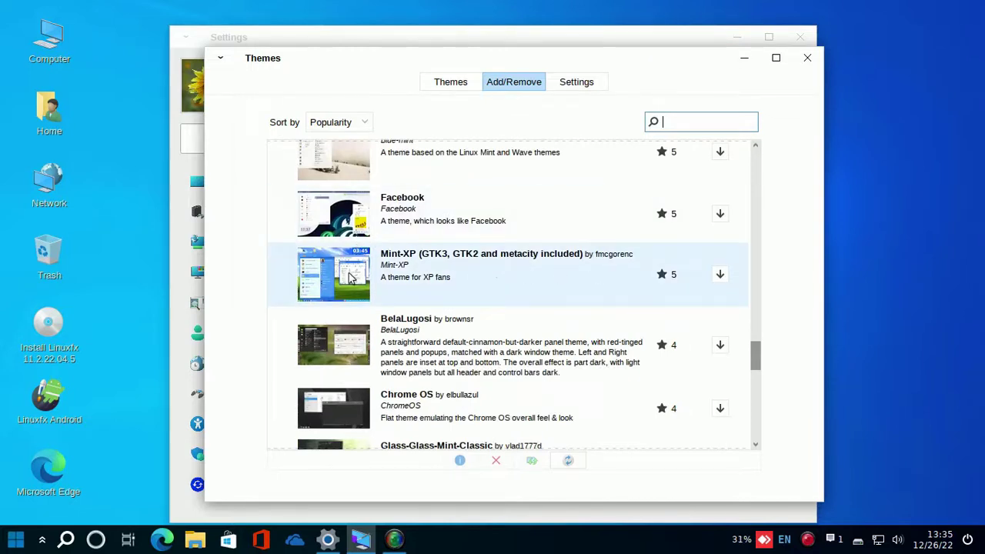
{"action": "scroll", "coordinate": [450, 278], "scroll_direction": "down", "scroll_amount": 3}
{"action": "scroll", "coordinate": [451, 278], "scroll_direction": "down", "scroll_amount": 8}
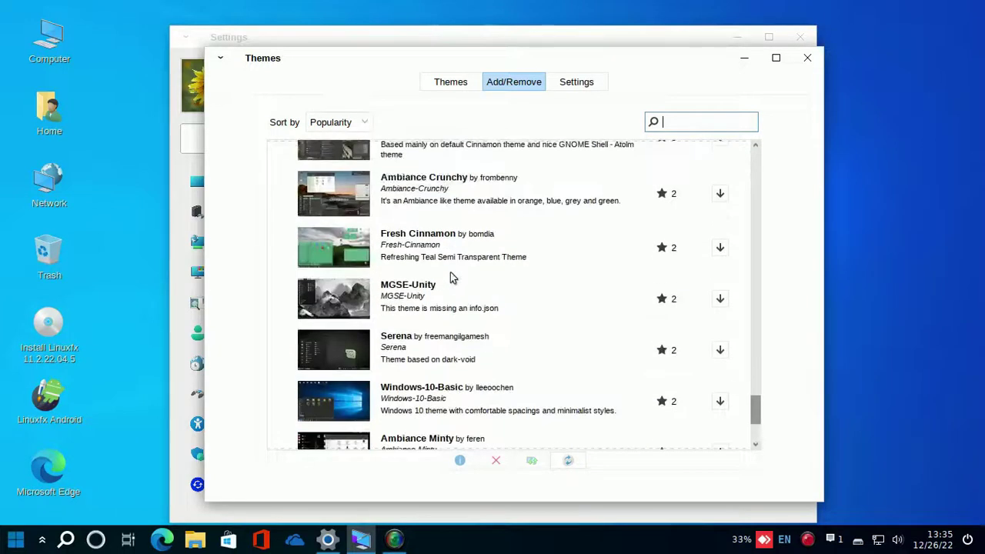
{"action": "scroll", "coordinate": [452, 278], "scroll_direction": "down", "scroll_amount": 4}
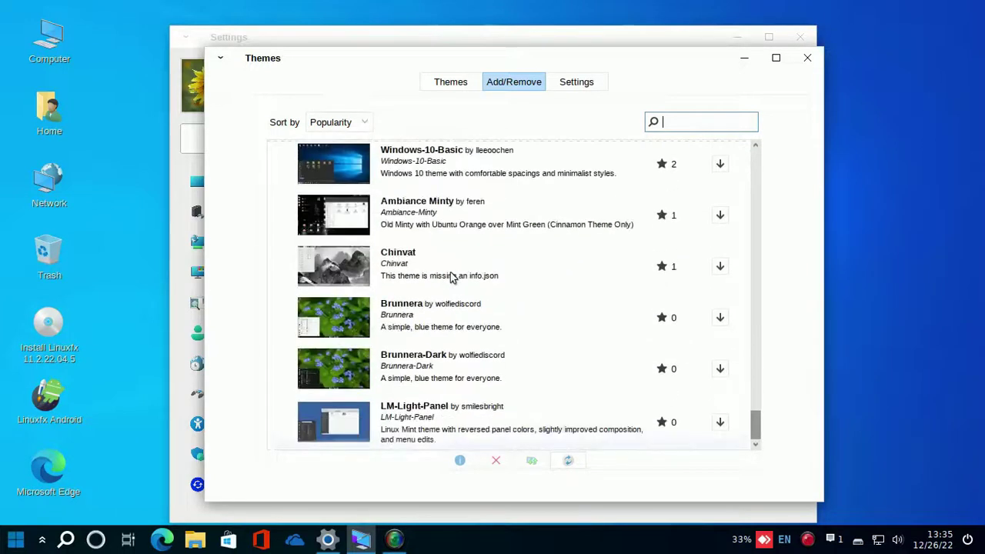
Close the Themes window, view the Accounts section of Settings, and close Settings.
{"action": "left_click", "coordinate": [814, 61]}
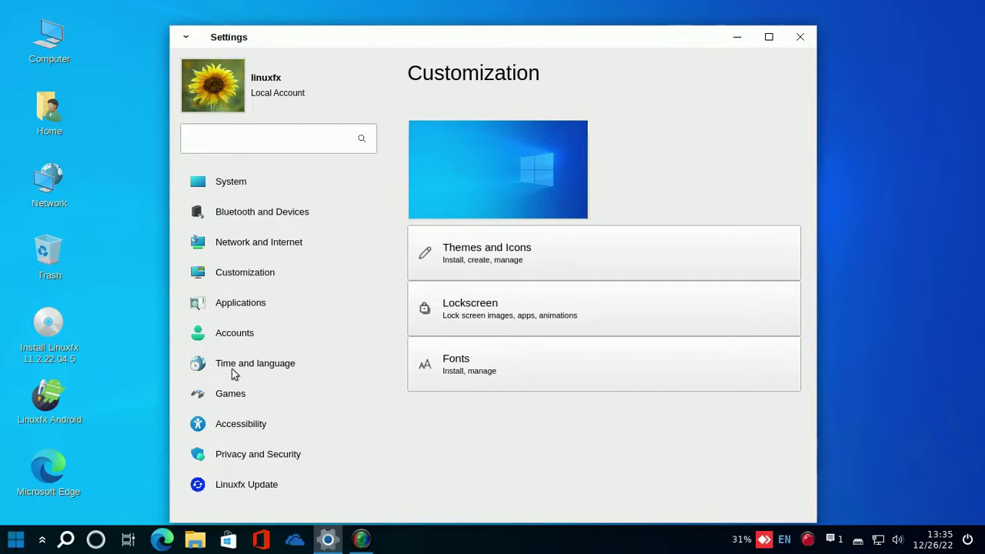
{"action": "left_click", "coordinate": [227, 338]}
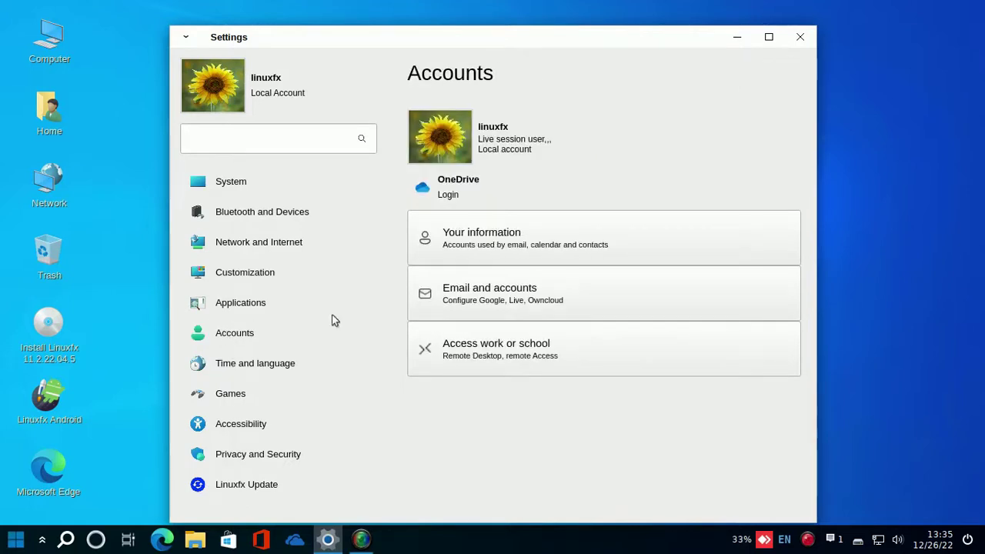
{"action": "left_click", "coordinate": [800, 39]}
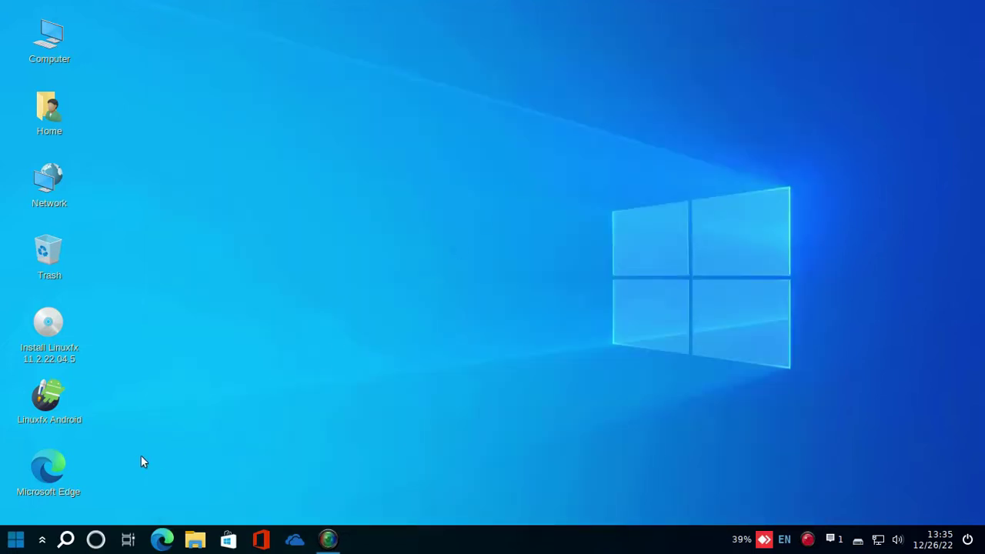
Launch the Install Linuxfx 11.2.22.04.5 installer from the desktop.
{"action": "left_click", "coordinate": [78, 360]}
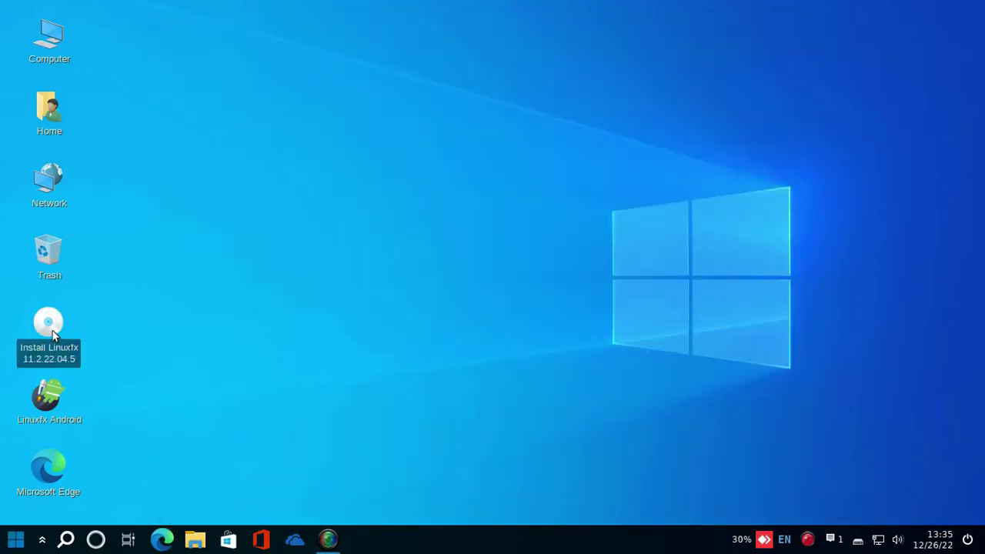
{"action": "right_click", "coordinate": [54, 333]}
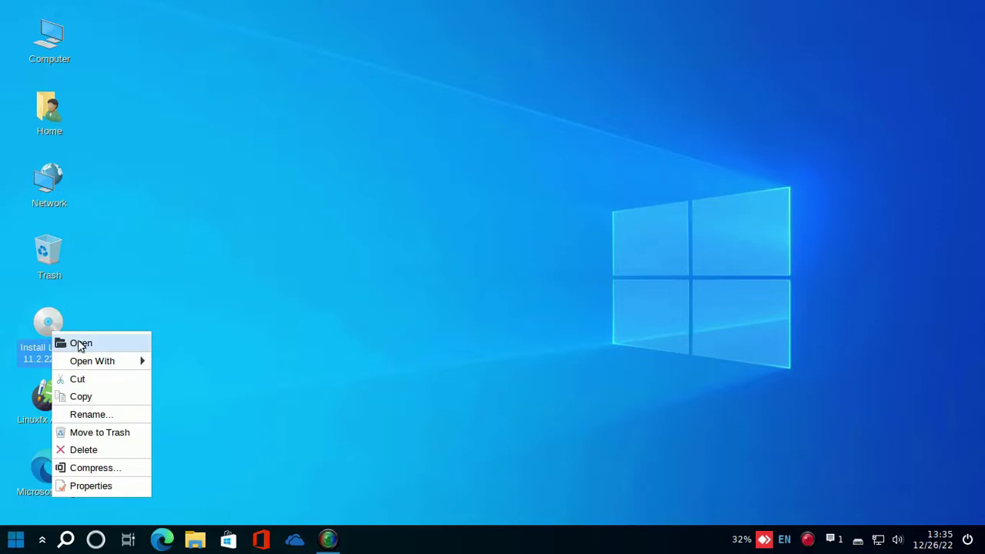
{"action": "left_click", "coordinate": [78, 344]}
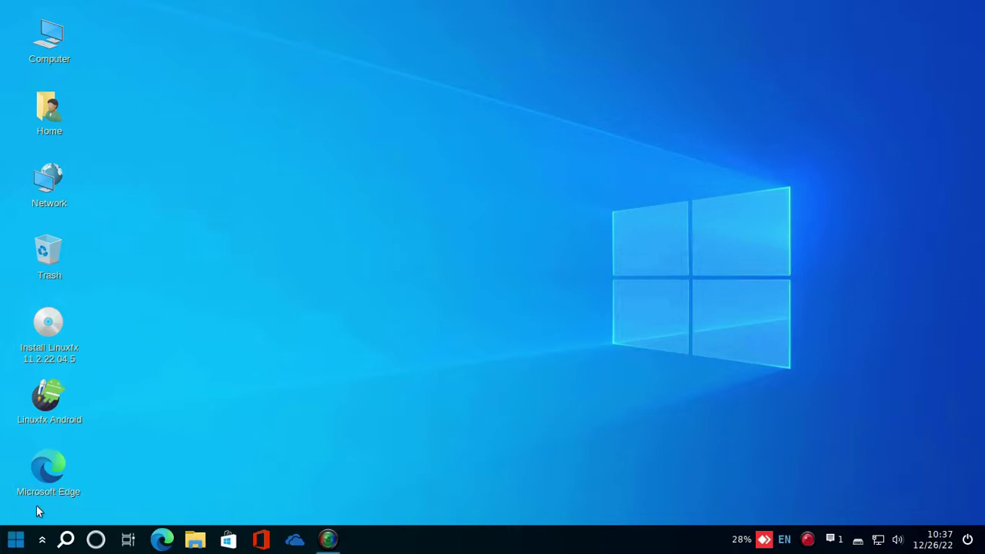
Open and dismiss the application menu, and bring up the SimpleScreenRecorder window.
{"action": "left_click", "coordinate": [5, 545]}
{"action": "left_click", "coordinate": [5, 545]}
{"action": "left_click", "coordinate": [330, 541]}
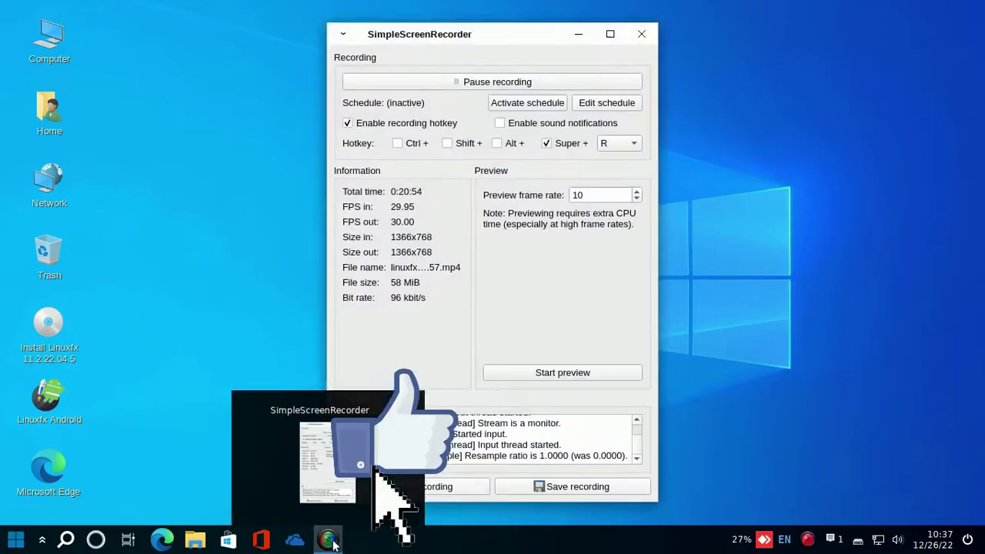